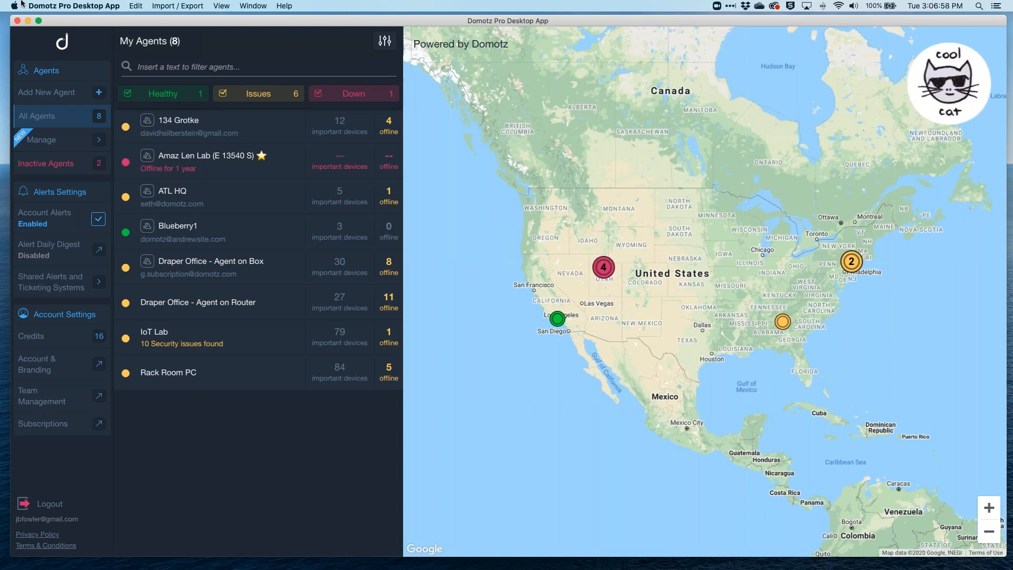
Zoom the map to the four-agent cluster in the western United States and open the IoT Lab agent's device list.
{"action": "left_click", "coordinate": [602, 268]}
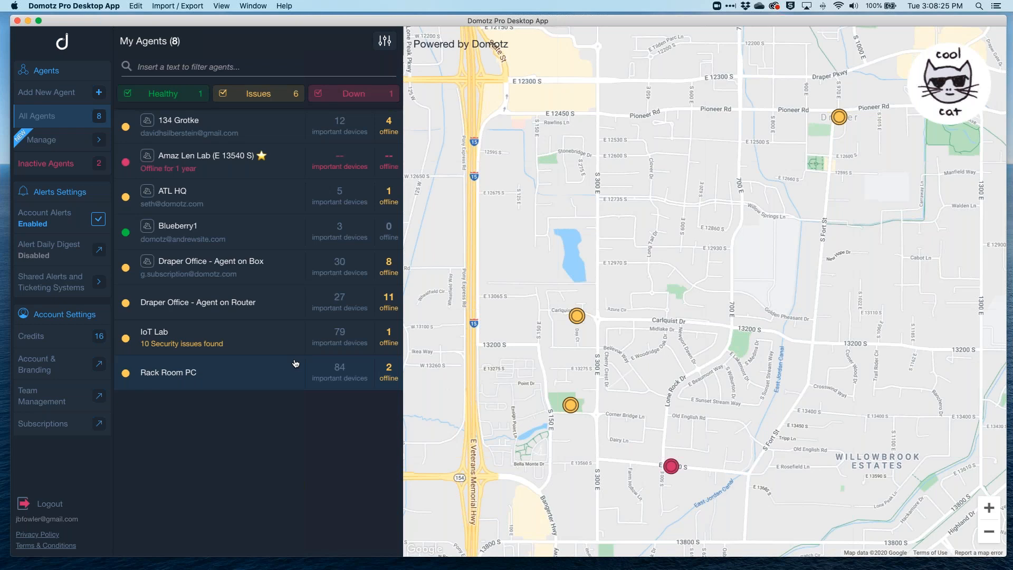
{"action": "left_click", "coordinate": [197, 337]}
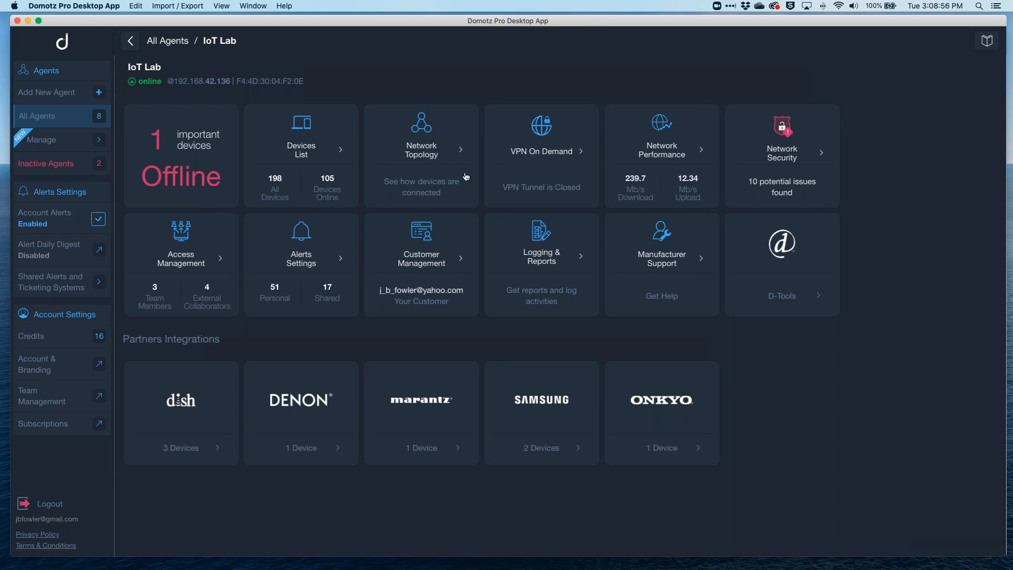
{"action": "left_click", "coordinate": [315, 157]}
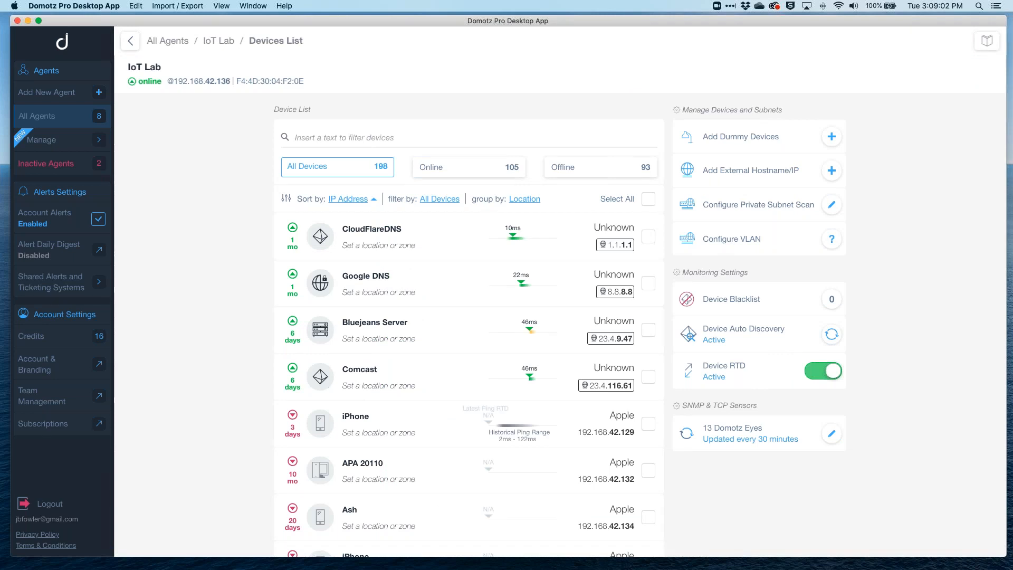
Open the details of the garage device Rachio-08D327 and examine its MAC and IP addresses in the device properties.
{"action": "scroll", "coordinate": [501, 187], "scroll_direction": "down", "scroll_amount": 20}
{"action": "scroll", "coordinate": [501, 188], "scroll_direction": "down", "scroll_amount": 20}
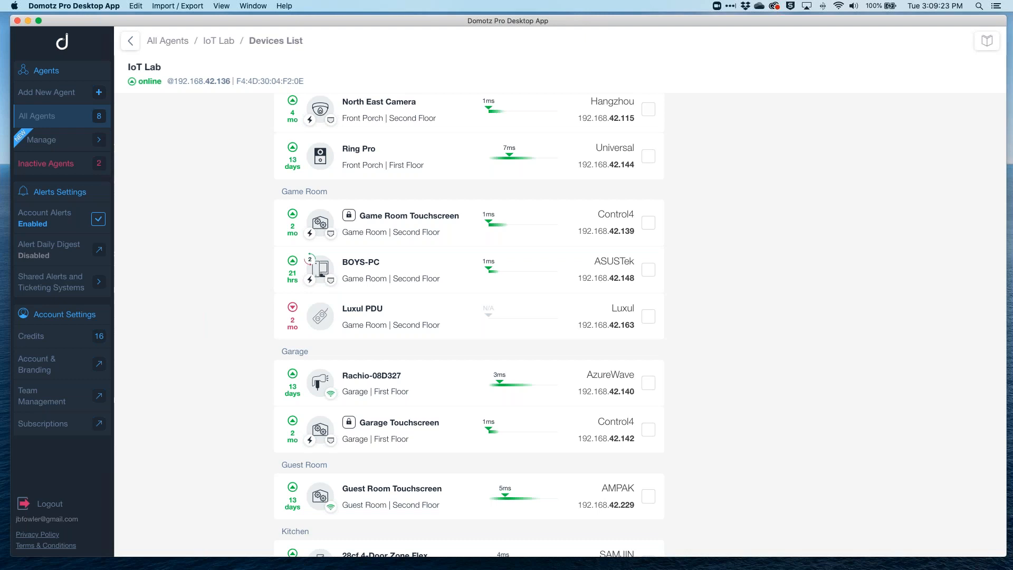
{"action": "scroll", "coordinate": [380, 432], "scroll_direction": "down", "scroll_amount": 2}
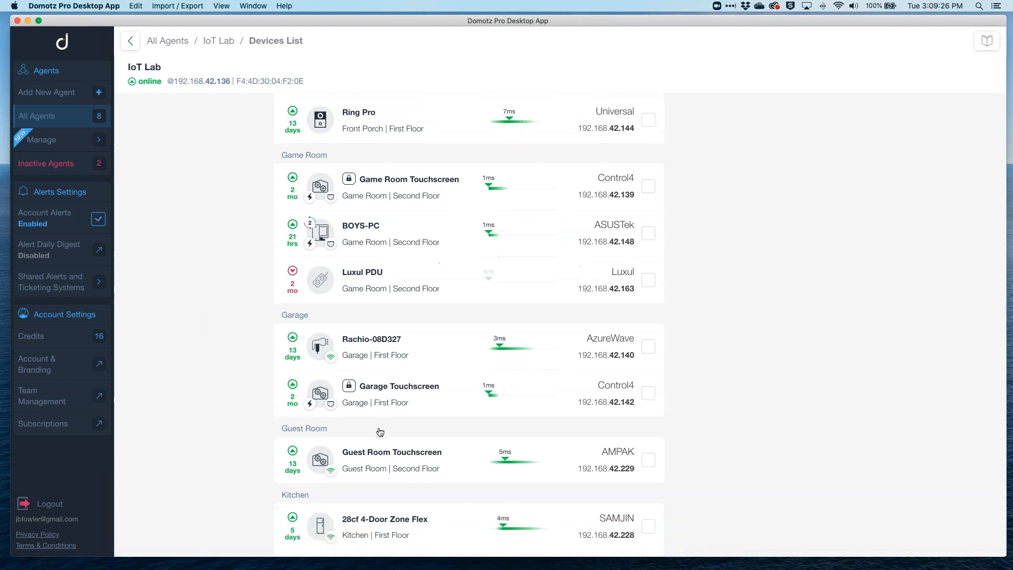
{"action": "left_click", "coordinate": [380, 346]}
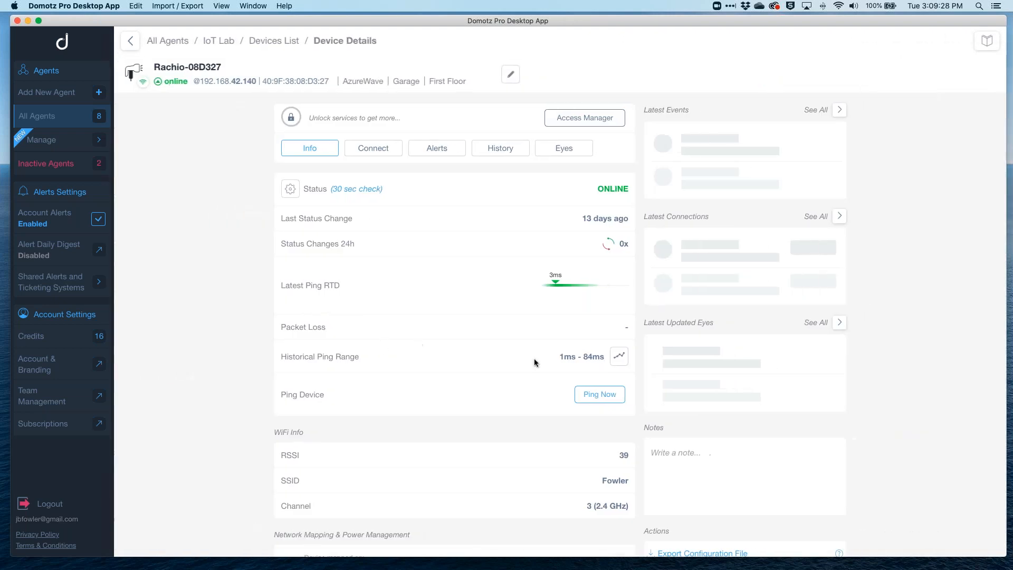
{"action": "scroll", "coordinate": [534, 358], "scroll_direction": "down", "scroll_amount": 10}
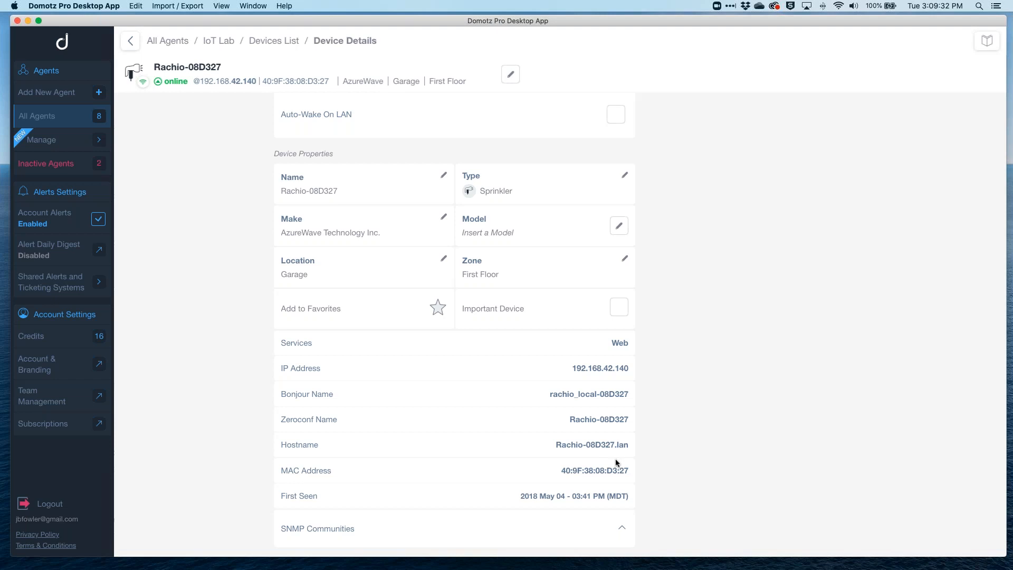
{"action": "left_click_drag", "start_coordinate": [618, 470], "coordinate": [573, 474]}
{"action": "left_click_drag", "start_coordinate": [624, 368], "coordinate": [574, 368]}
{"action": "left_click_drag", "start_coordinate": [574, 368], "coordinate": [571, 369]}
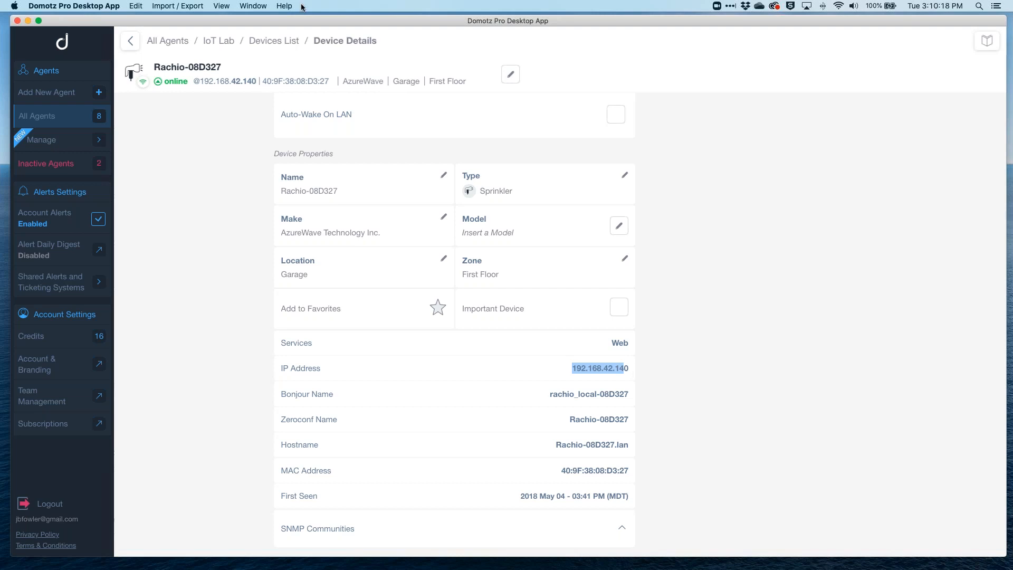
Return to the device list and open the details of the AMS-2624P #2 switch in the Rack Room.
{"action": "left_click", "coordinate": [262, 41]}
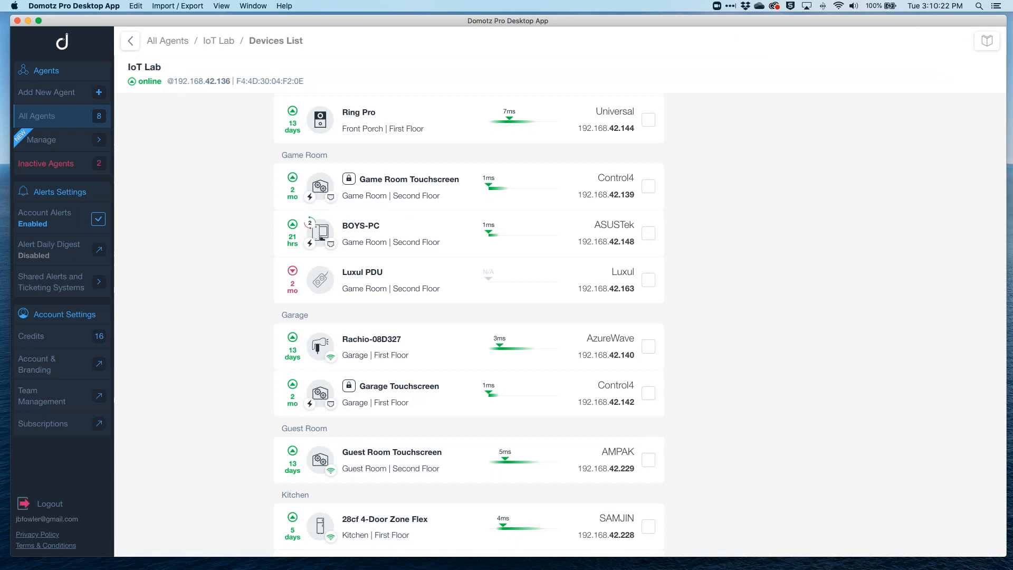
{"action": "scroll", "coordinate": [430, 185], "scroll_direction": "down", "scroll_amount": 20}
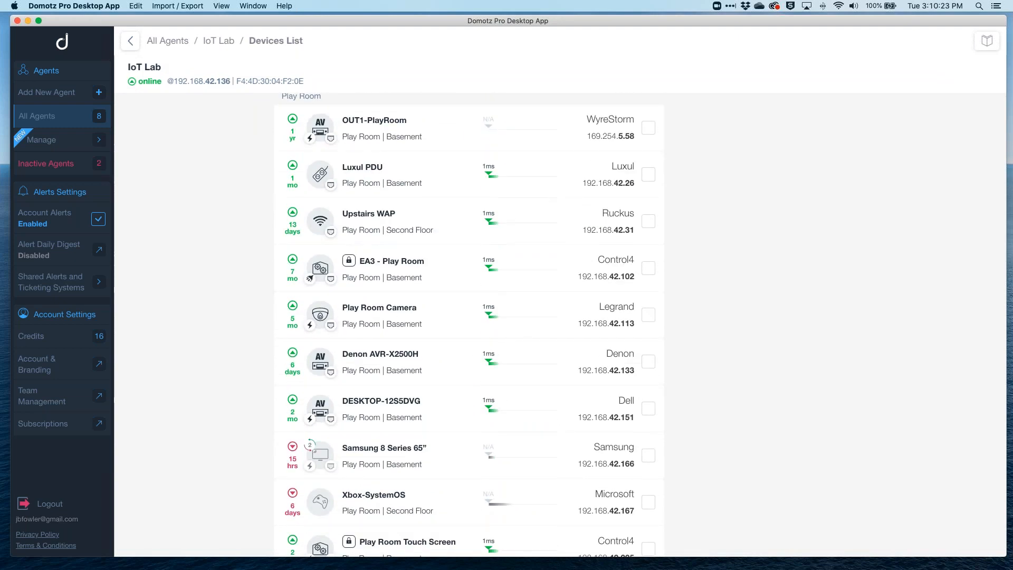
{"action": "scroll", "coordinate": [468, 325], "scroll_direction": "up", "scroll_amount": 15}
{"action": "scroll", "coordinate": [376, 317], "scroll_direction": "up", "scroll_amount": 5}
{"action": "scroll", "coordinate": [376, 316], "scroll_direction": "down", "scroll_amount": 2}
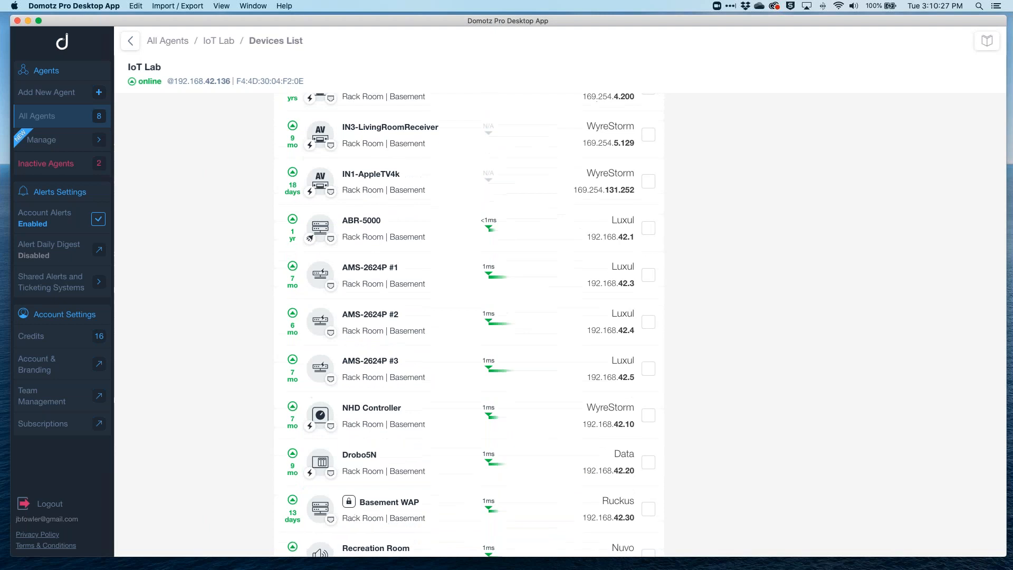
{"action": "left_click", "coordinate": [376, 317]}
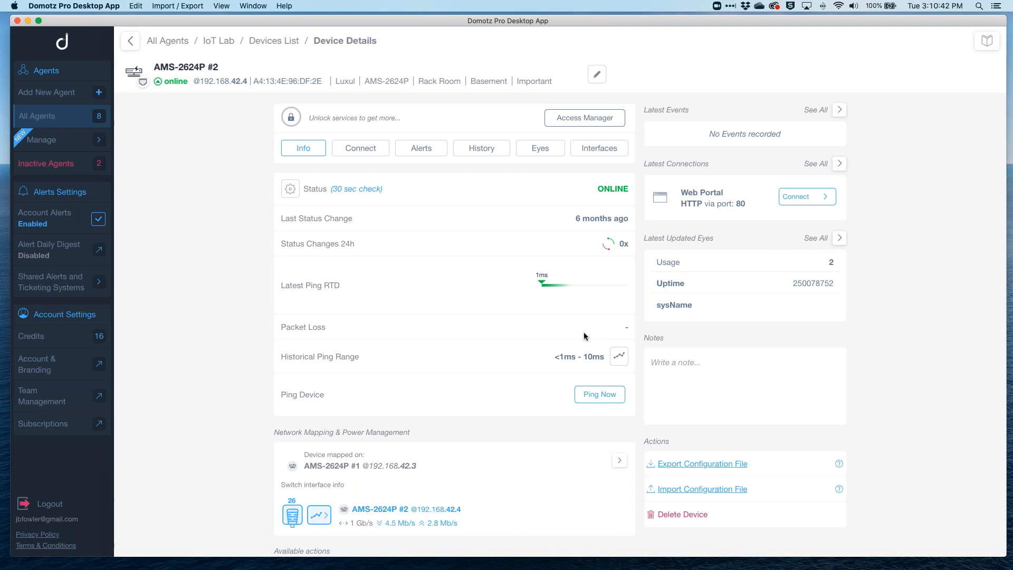
View the switch's available remote connections and the custom connection options, then dismiss them without creating a connection.
{"action": "left_click", "coordinate": [360, 151]}
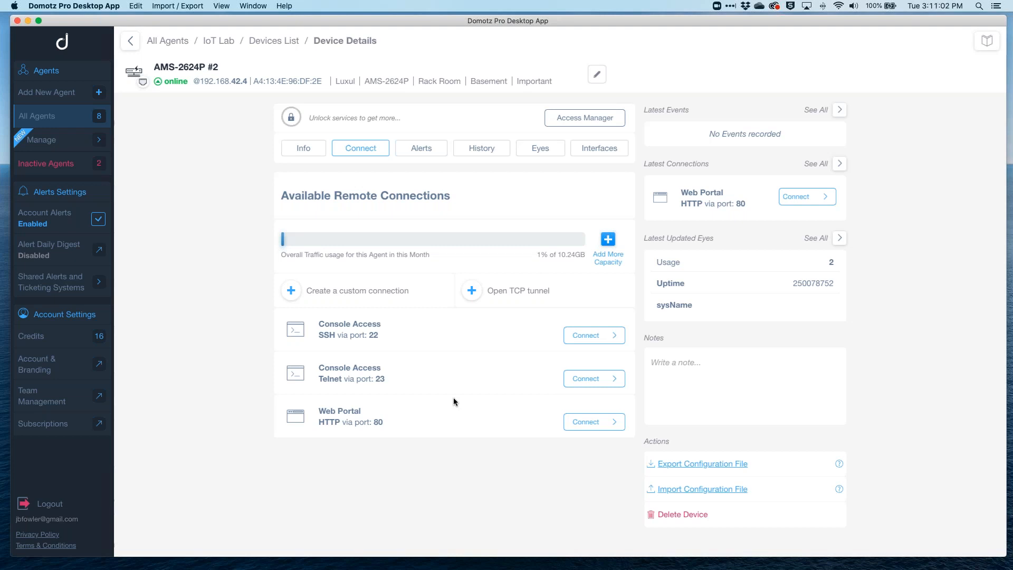
{"action": "left_click", "coordinate": [343, 290]}
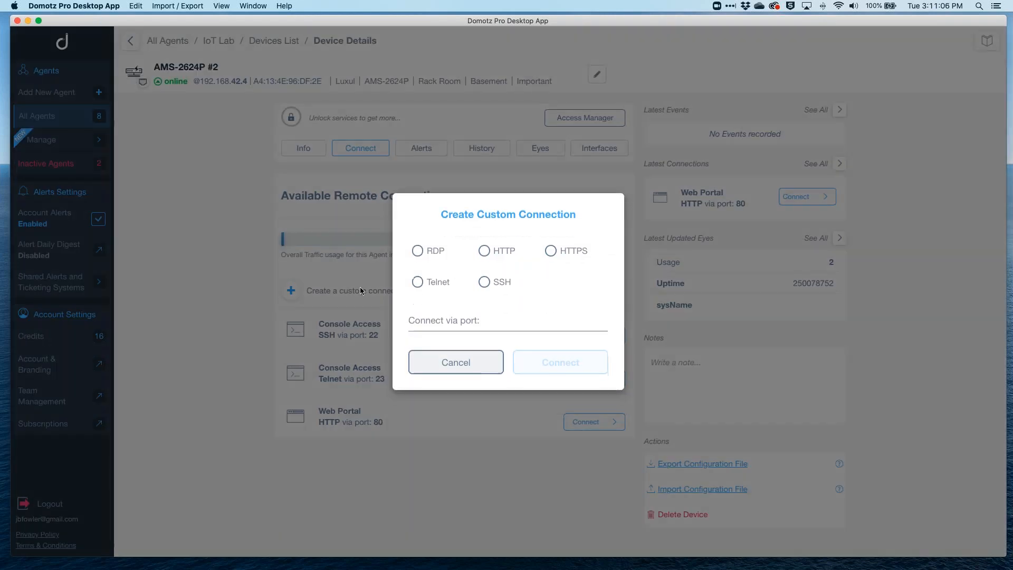
{"action": "left_click", "coordinate": [474, 373]}
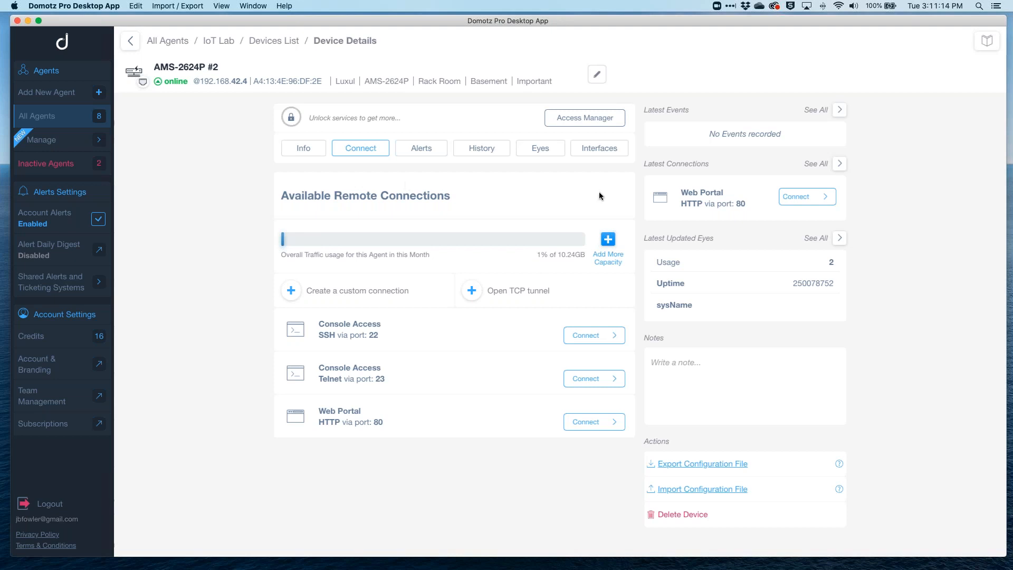
Review the switch's port interfaces and inspect the bandwidth history of port 02, connected to the Play Room Camera.
{"action": "left_click", "coordinate": [615, 150]}
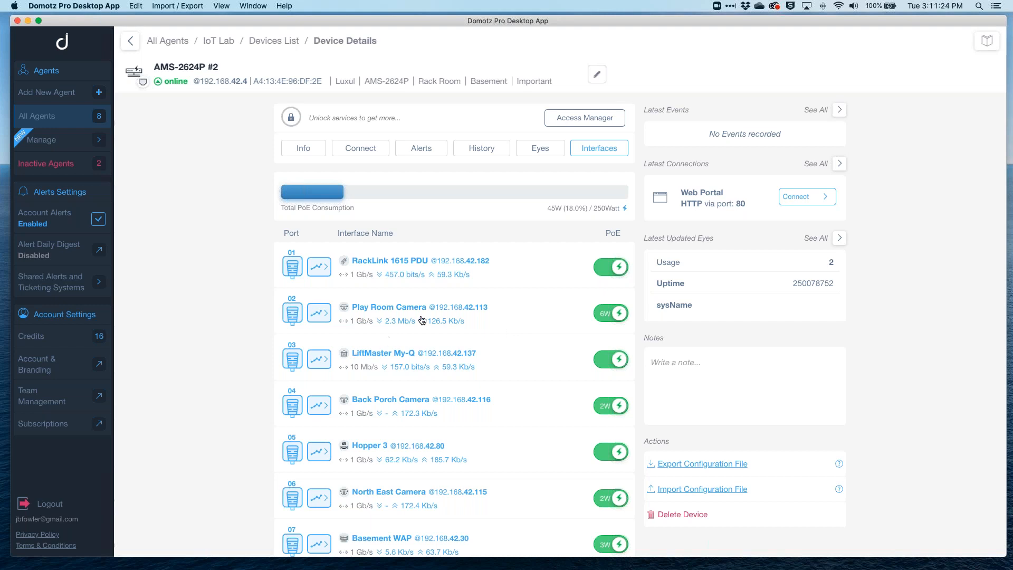
{"action": "scroll", "coordinate": [391, 298], "scroll_direction": "down", "scroll_amount": 2}
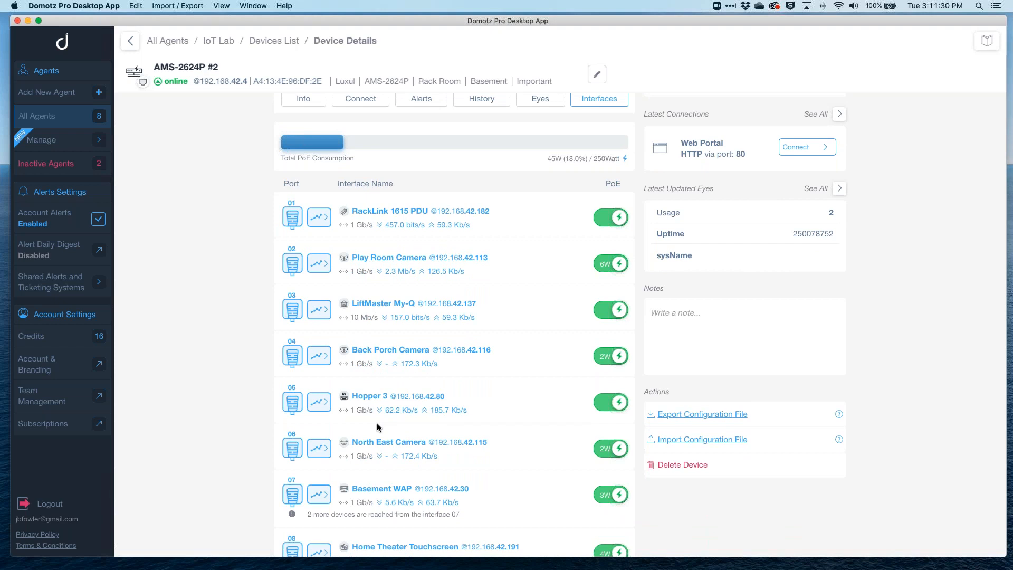
{"action": "left_click", "coordinate": [319, 263]}
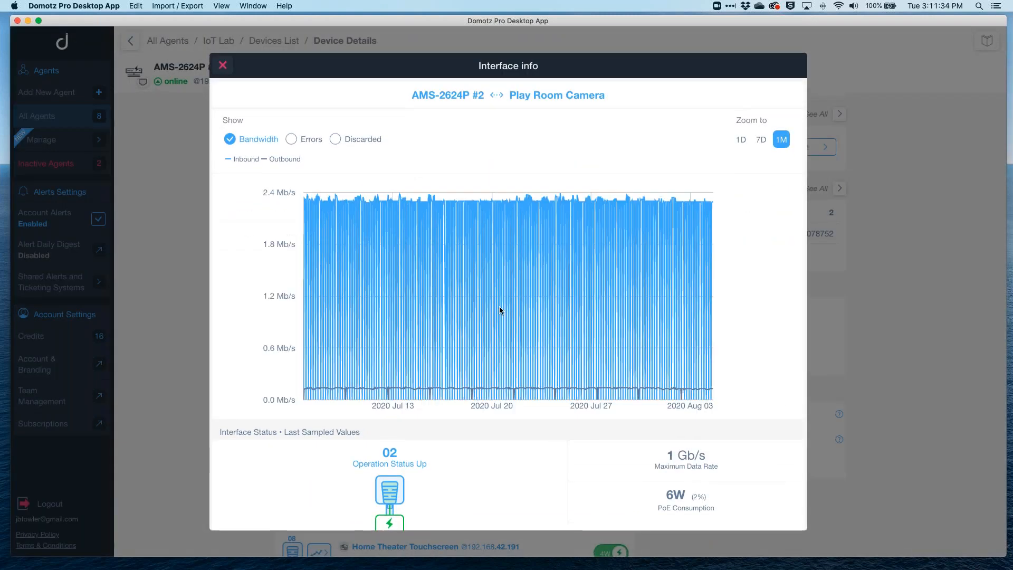
{"action": "mouse_move", "coordinate": [651, 253]}
{"action": "scroll", "coordinate": [402, 240], "scroll_direction": "down", "scroll_amount": 5}
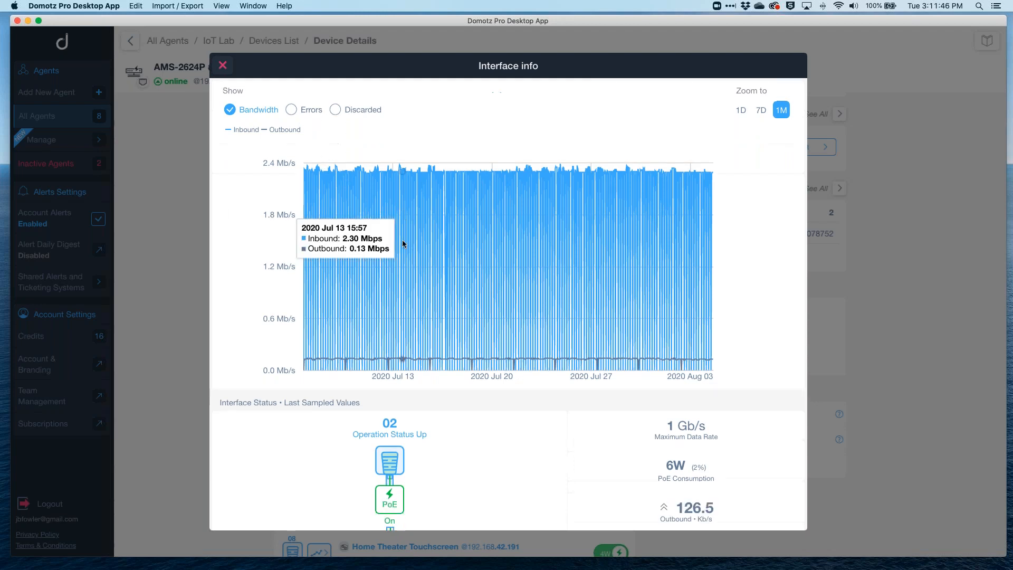
{"action": "scroll", "coordinate": [402, 239], "scroll_direction": "up", "scroll_amount": 5}
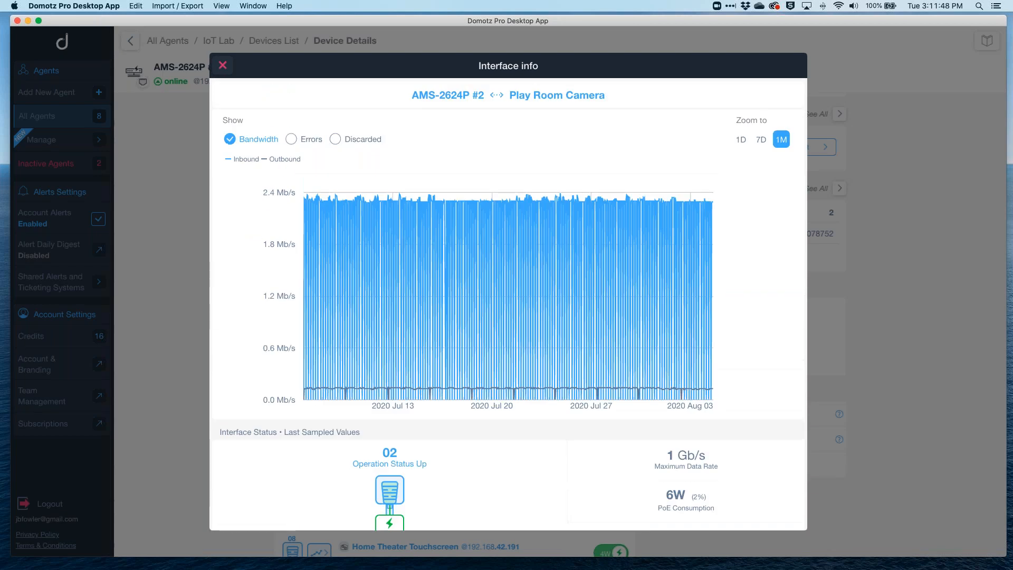
{"action": "left_click", "coordinate": [223, 65]}
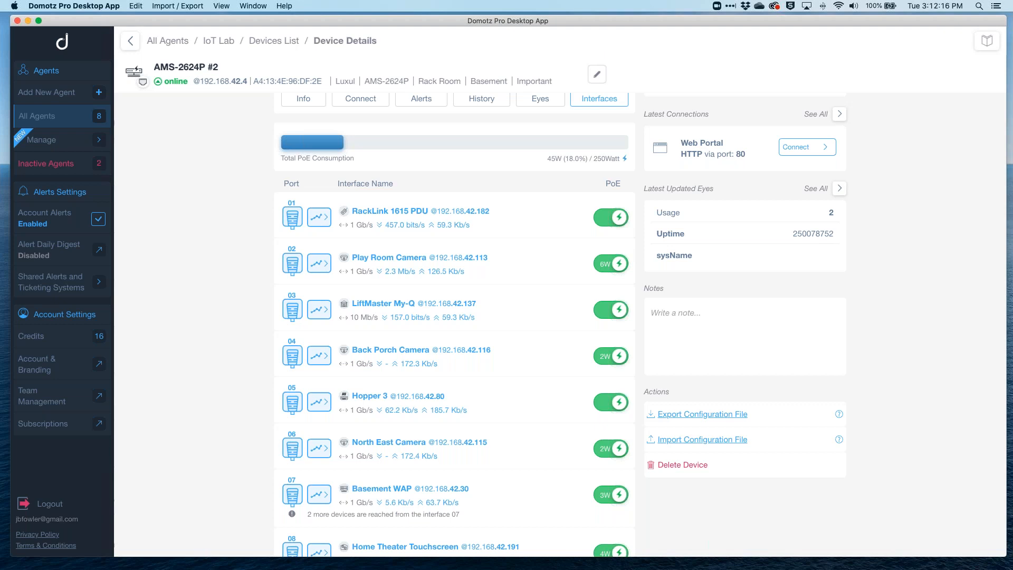
Filter the IoT Lab devices by "surge" and show the outlets of the SurgeX PDU, Axess ELITE.
{"action": "left_click", "coordinate": [220, 42]}
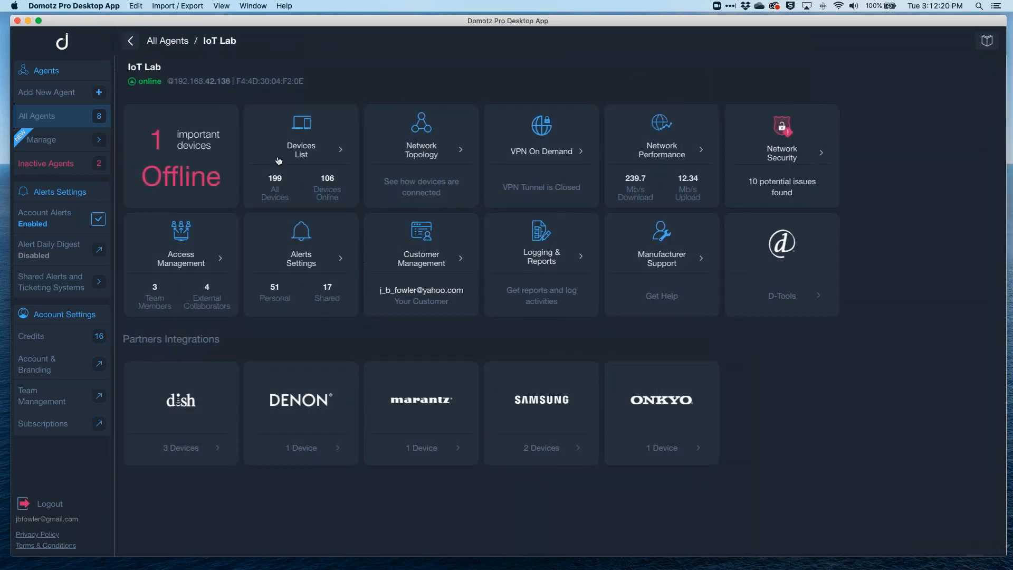
{"action": "left_click", "coordinate": [301, 154]}
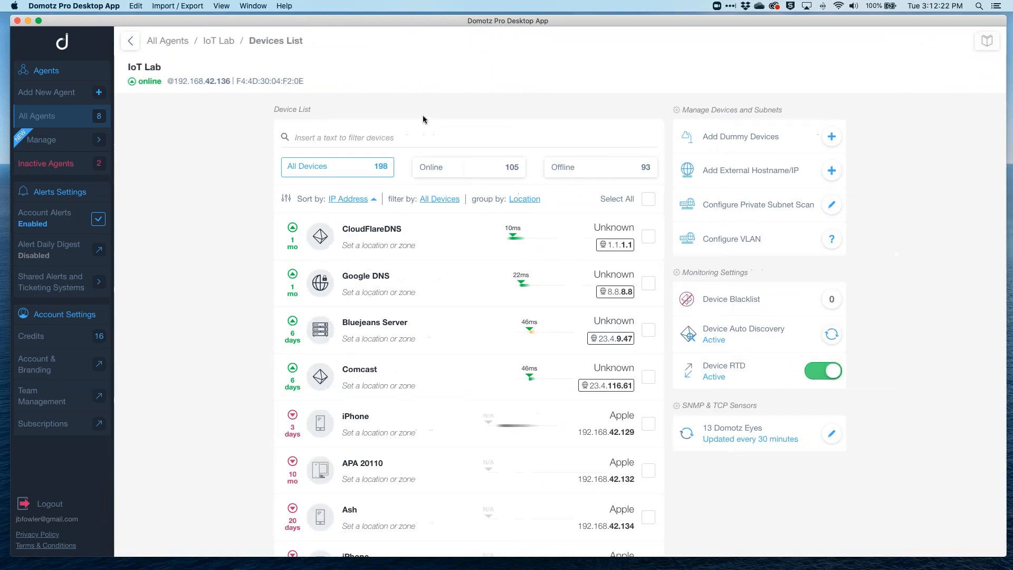
{"action": "type", "text": "surge"}
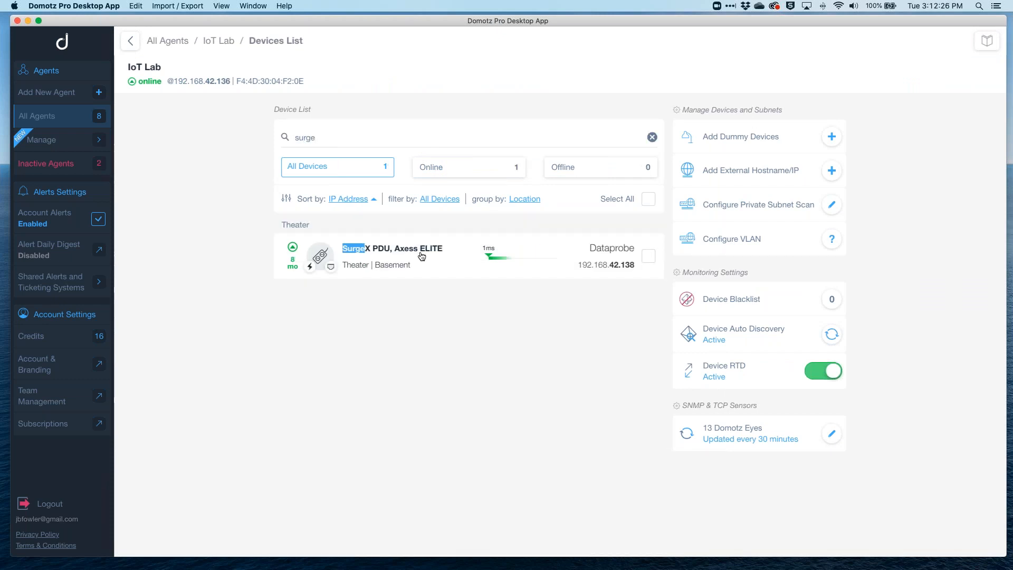
{"action": "left_click", "coordinate": [430, 252]}
{"action": "left_click", "coordinate": [543, 151]}
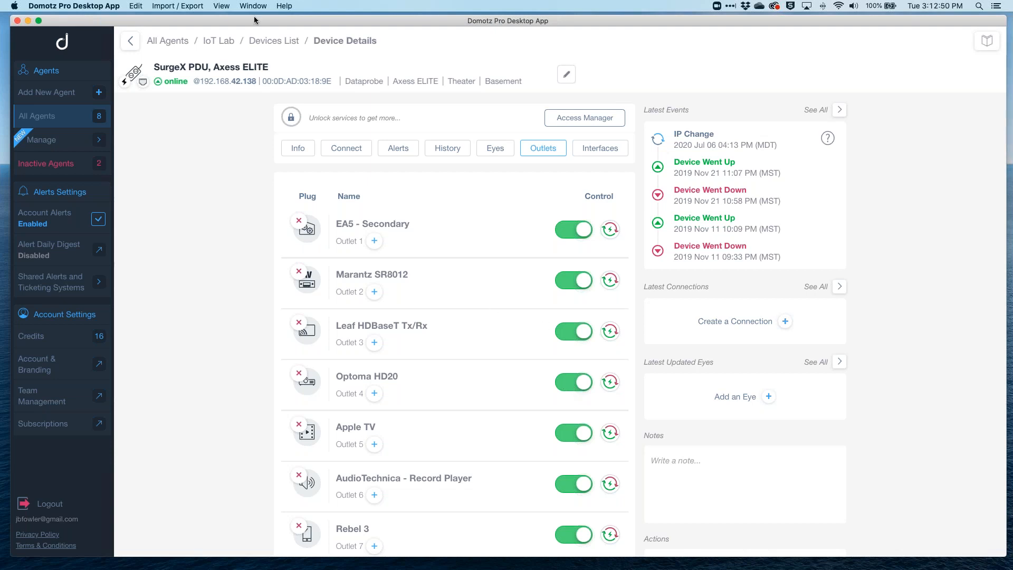
Open the IoT Lab network topology, turn off Collapse Leaves, and examine the device connections around the XMS-1208 and AMS-2624P #4 switches.
{"action": "left_click", "coordinate": [228, 45]}
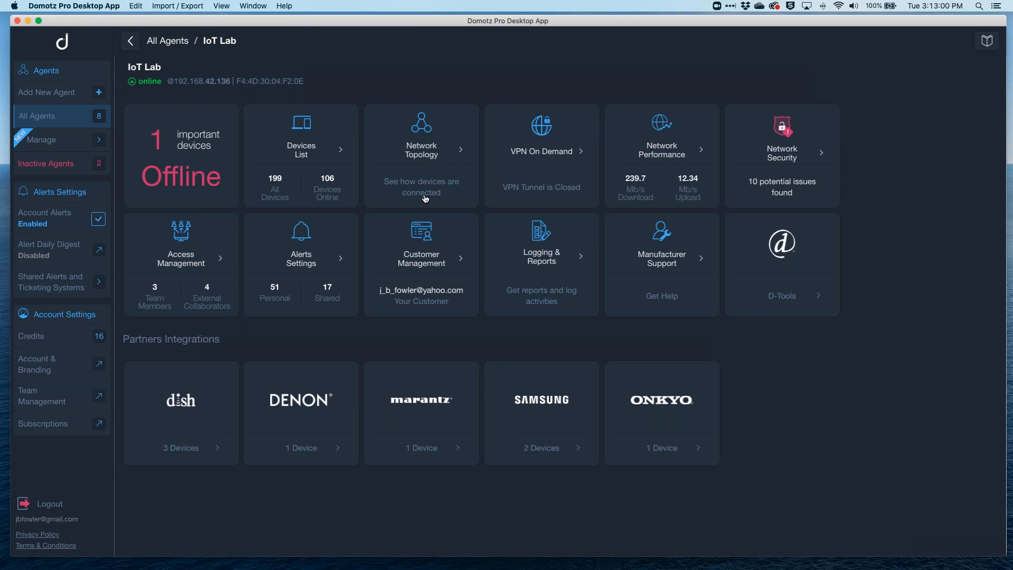
{"action": "left_click", "coordinate": [428, 146]}
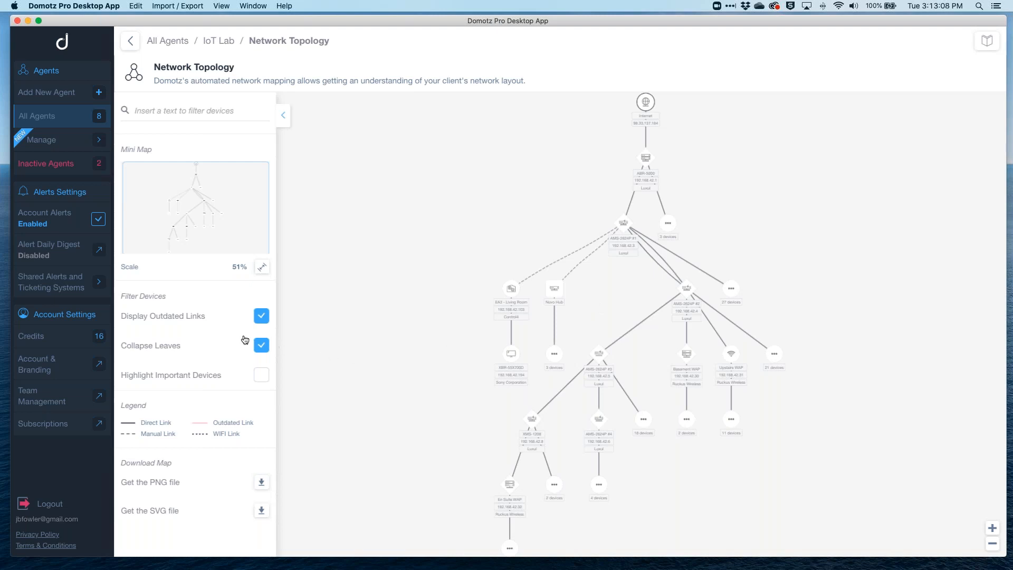
{"action": "left_click", "coordinate": [258, 345]}
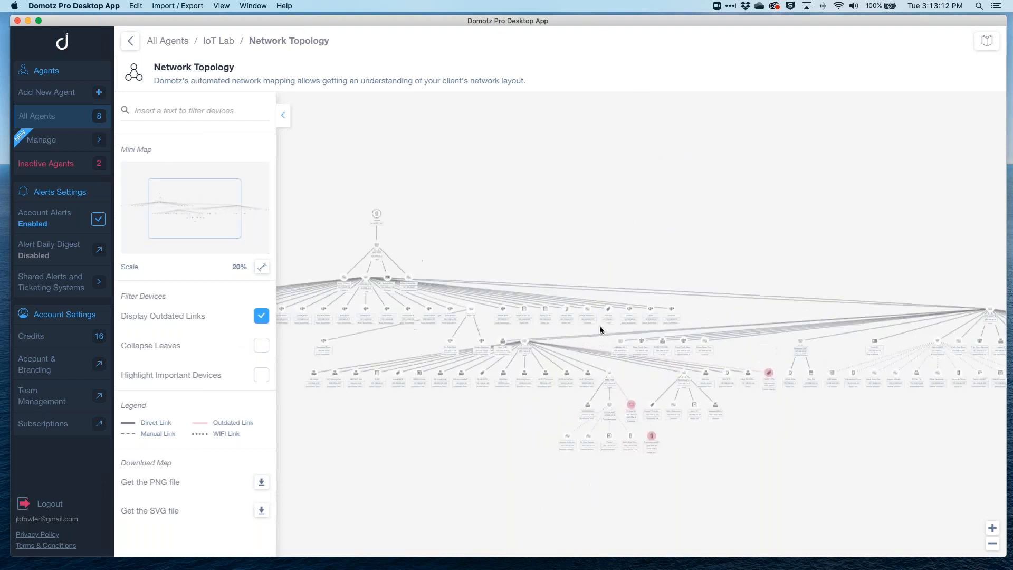
{"action": "scroll", "coordinate": [600, 325], "scroll_direction": "up", "scroll_amount": 10}
{"action": "left_click_drag", "start_coordinate": [596, 363], "coordinate": [486, 213]}
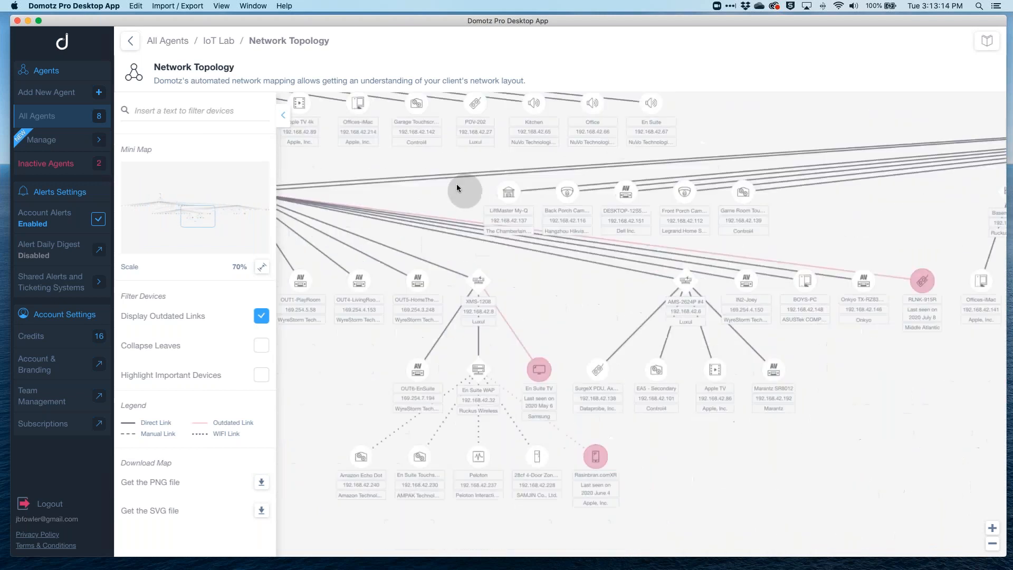
{"action": "left_click_drag", "start_coordinate": [561, 266], "coordinate": [388, 287]}
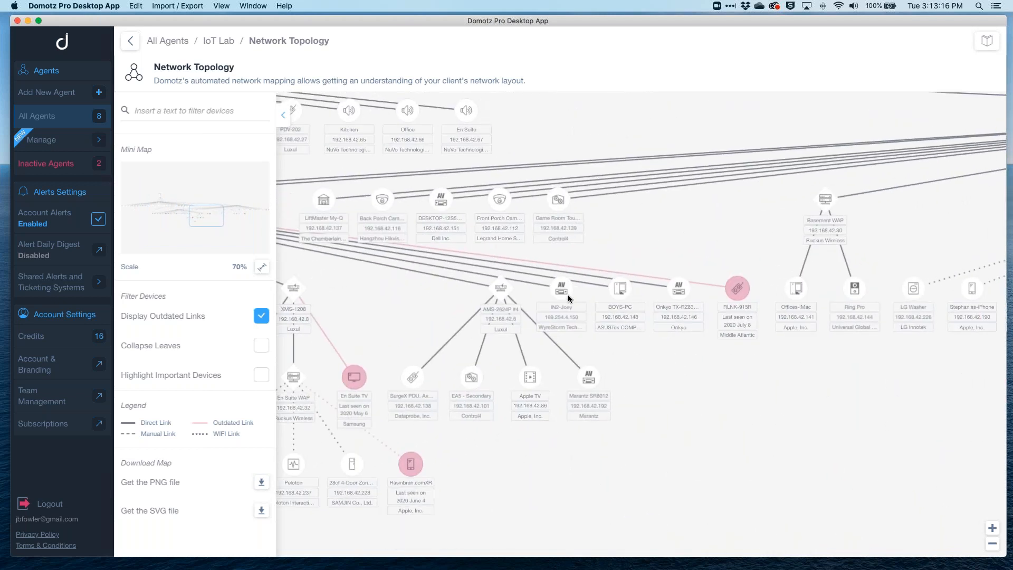
{"action": "left_click_drag", "start_coordinate": [655, 388], "coordinate": [785, 350]}
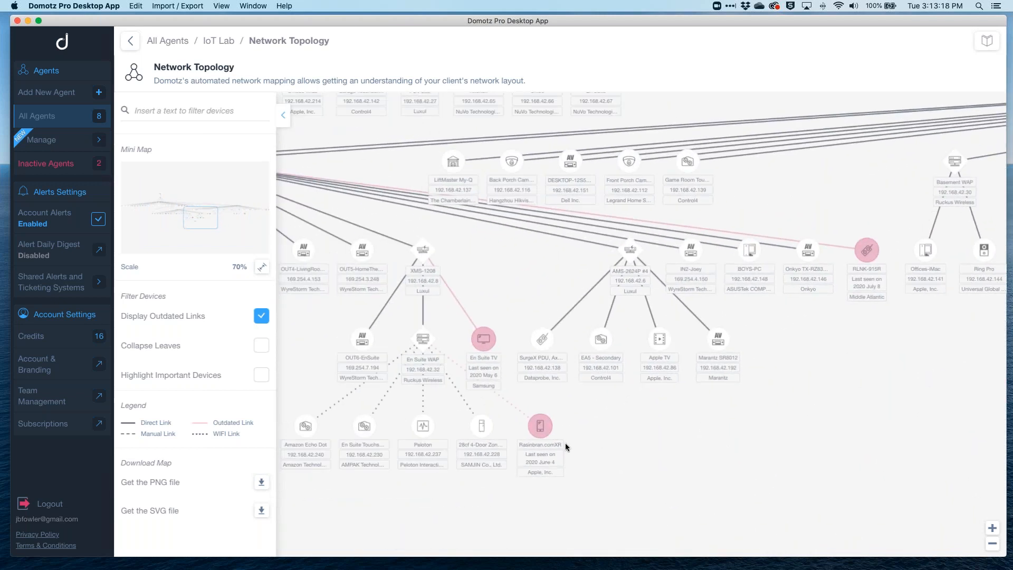
Select the En Suite WAP node on the topology map and show its access point information.
{"action": "left_click", "coordinate": [420, 336]}
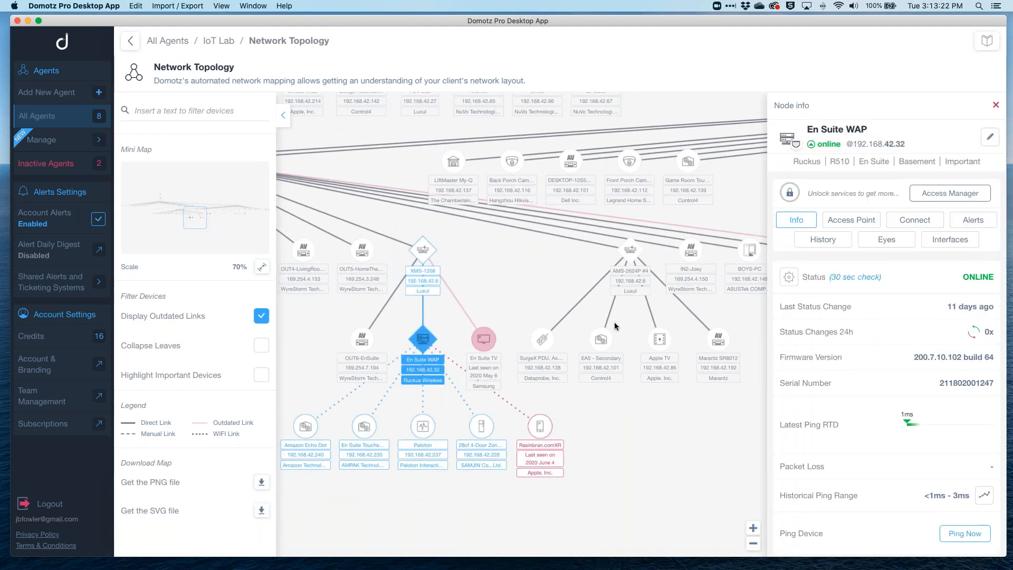
{"action": "left_click", "coordinate": [862, 225]}
{"action": "scroll", "coordinate": [886, 364], "scroll_direction": "down", "scroll_amount": 4}
{"action": "scroll", "coordinate": [887, 364], "scroll_direction": "up", "scroll_amount": 15}
{"action": "left_click", "coordinate": [861, 222]}
{"action": "scroll", "coordinate": [825, 418], "scroll_direction": "down", "scroll_amount": 2}
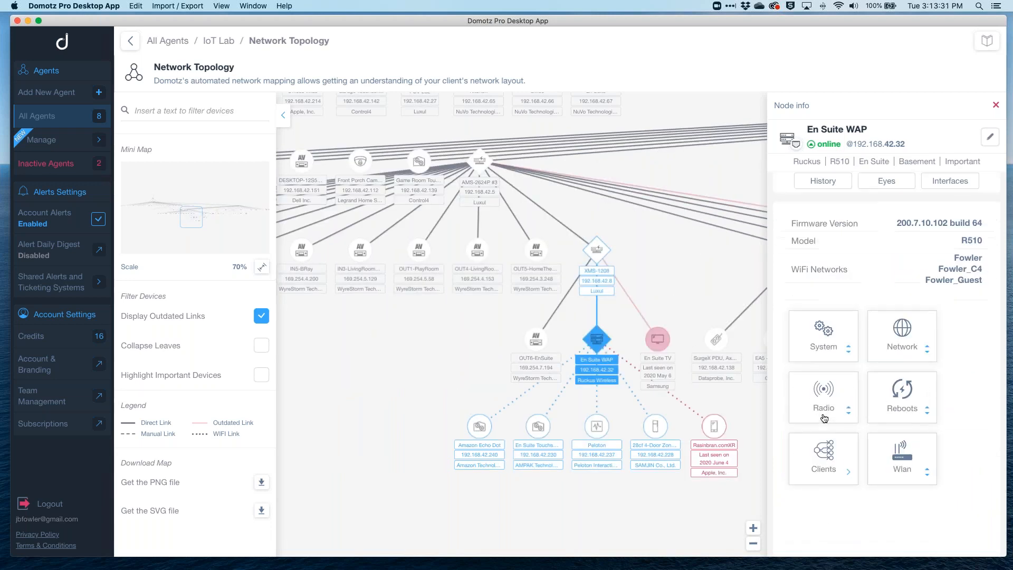
{"action": "left_click", "coordinate": [822, 470]}
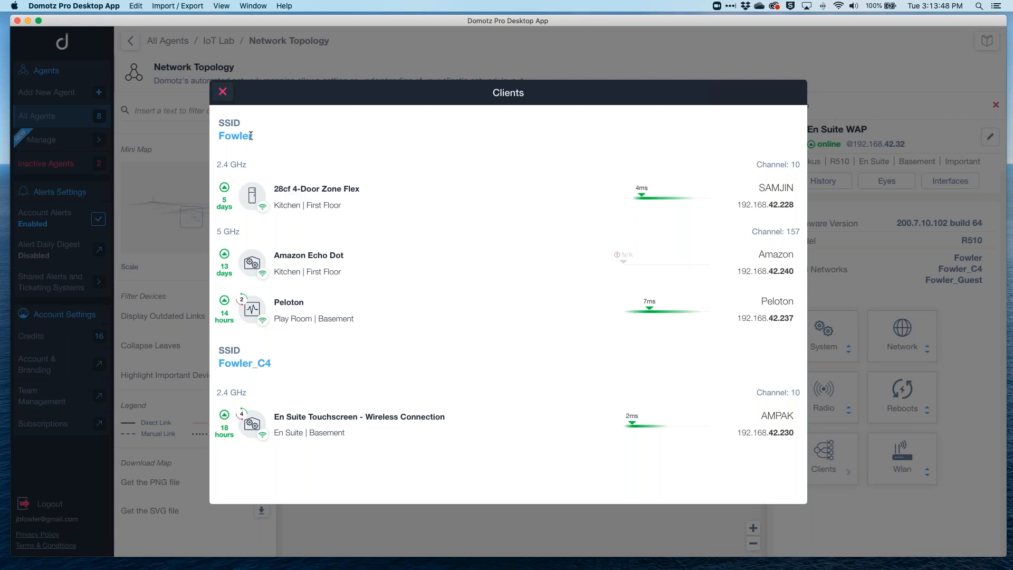
{"action": "mouse_move", "coordinate": [669, 220]}
{"action": "left_click", "coordinate": [291, 307]}
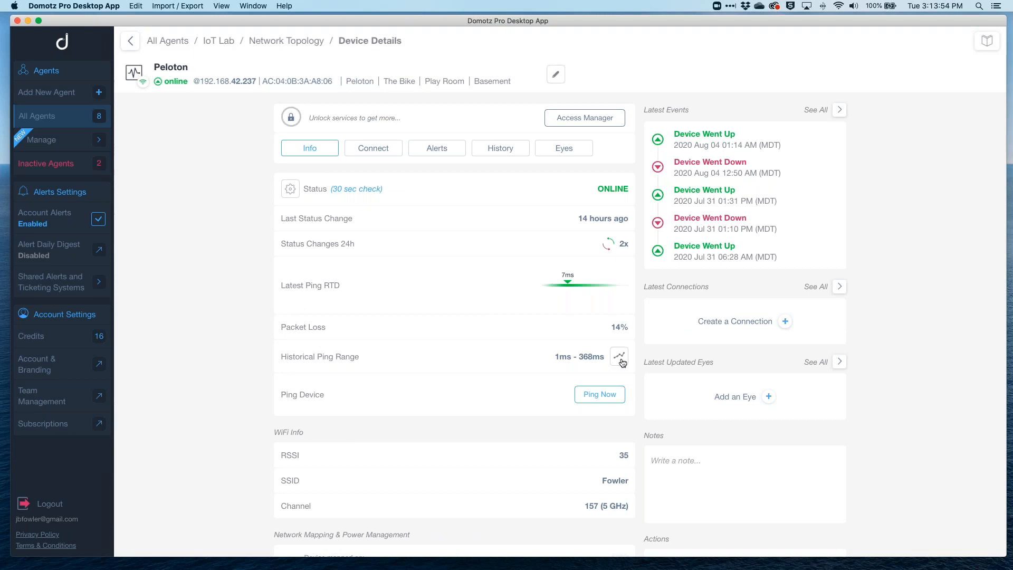
Examine the Peloton's WiFi info and show its historical ping range chart over one month (1M).
{"action": "scroll", "coordinate": [621, 362], "scroll_direction": "down", "scroll_amount": 2}
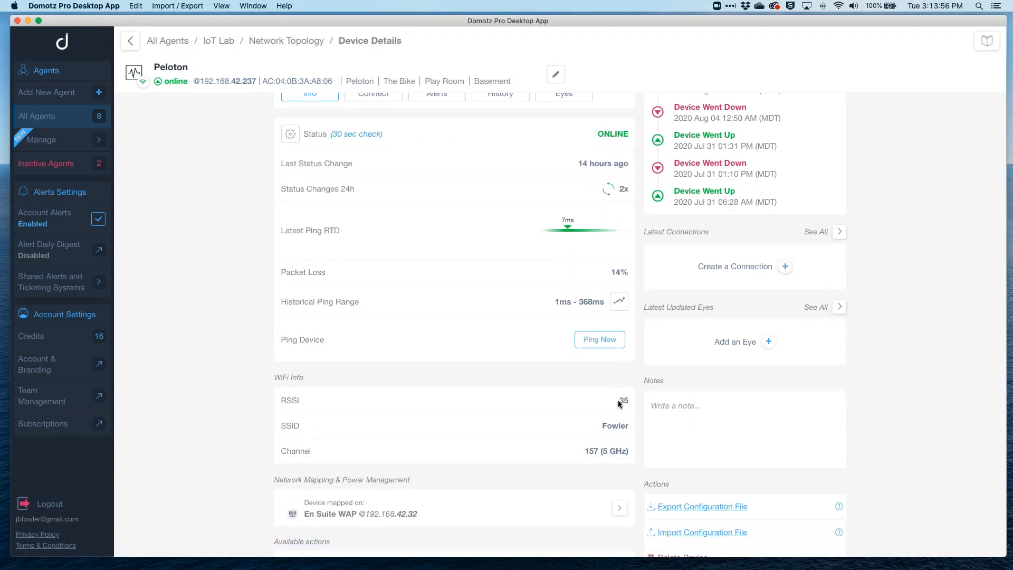
{"action": "left_click_drag", "start_coordinate": [619, 403], "coordinate": [630, 399]}
{"action": "mouse_move", "coordinate": [580, 224]}
{"action": "left_click", "coordinate": [619, 301]}
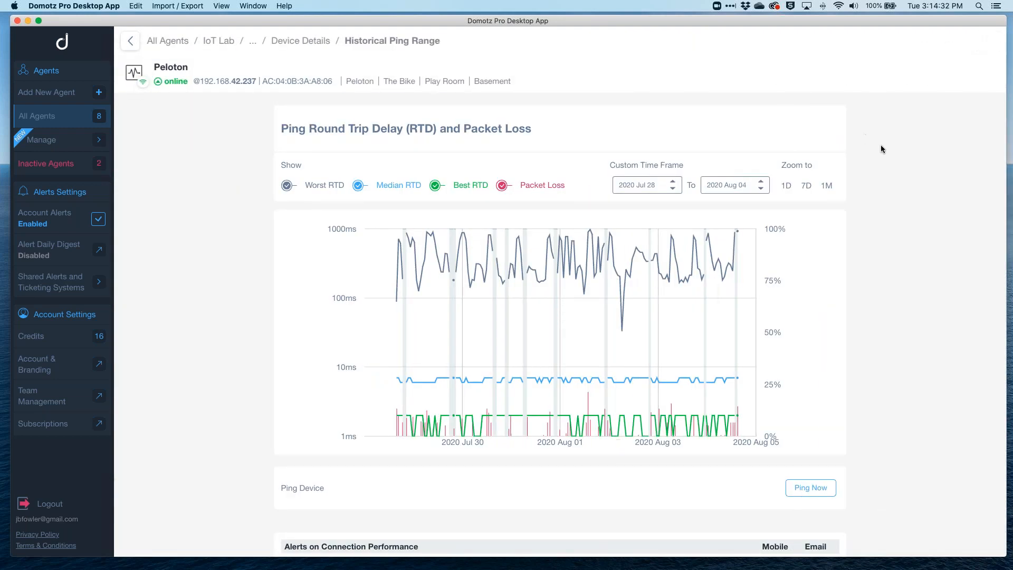
{"action": "left_click", "coordinate": [825, 185]}
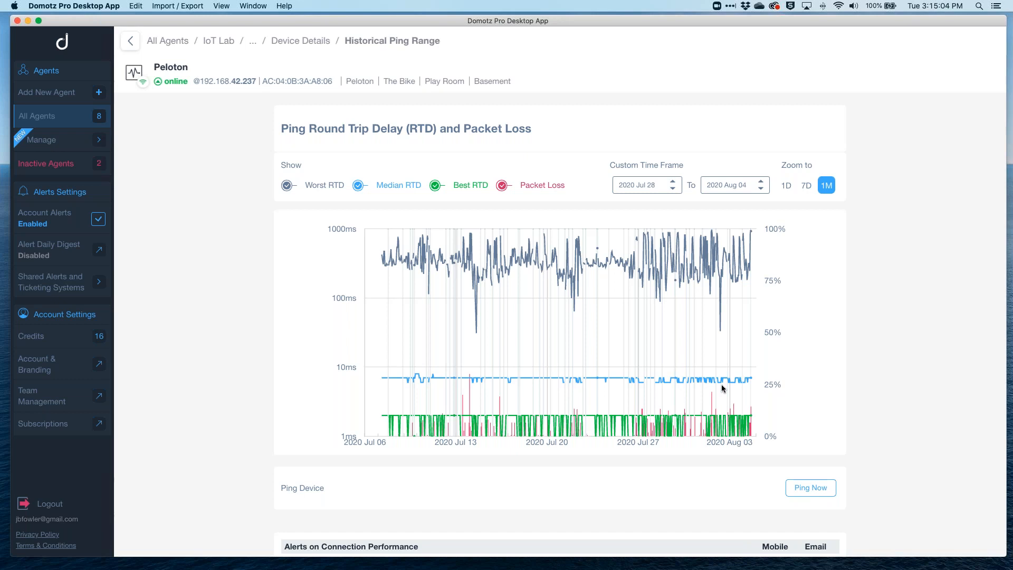
{"action": "mouse_move", "coordinate": [697, 388]}
From the IoT Lab devices list, read the Configure VLAN instructions and review the configured private subnets.
{"action": "left_click", "coordinate": [218, 40]}
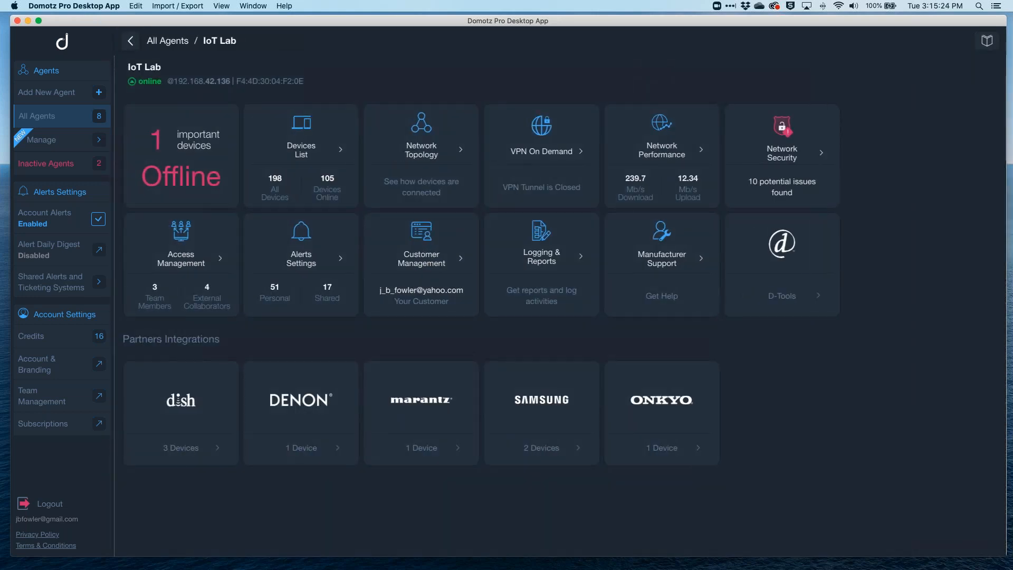
{"action": "left_click", "coordinate": [303, 156]}
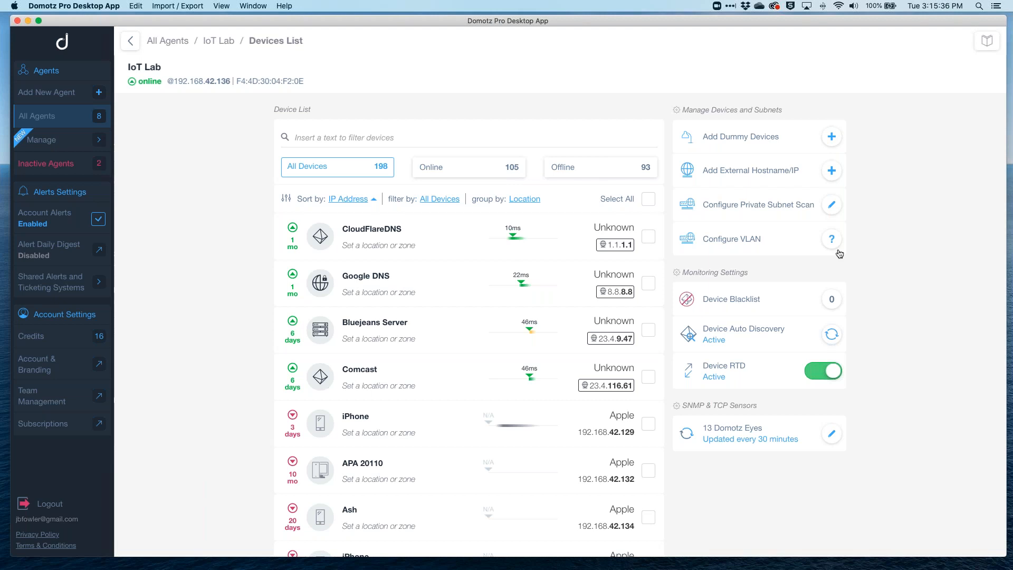
{"action": "left_click", "coordinate": [752, 246]}
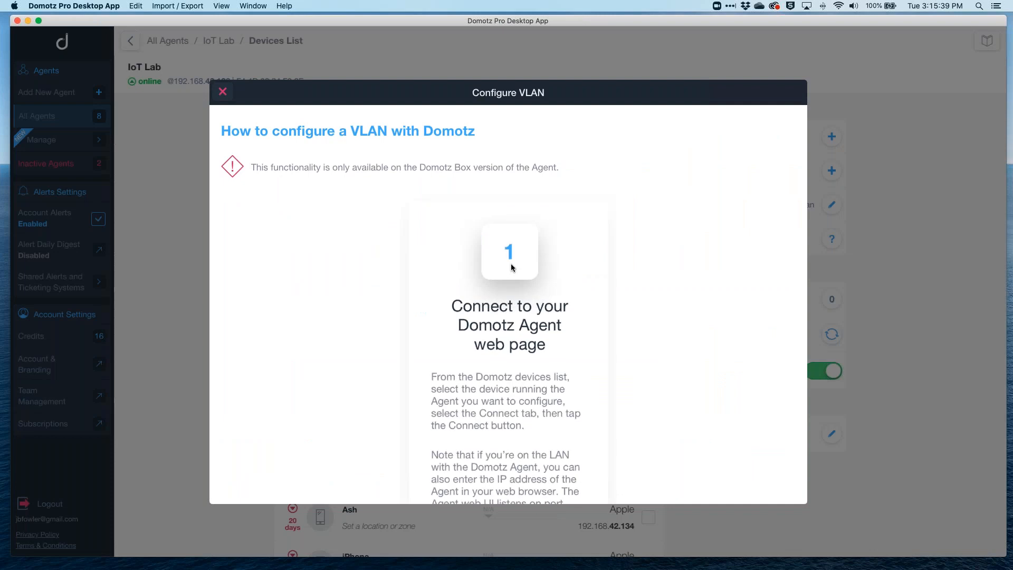
{"action": "scroll", "coordinate": [510, 266], "scroll_direction": "down", "scroll_amount": 10}
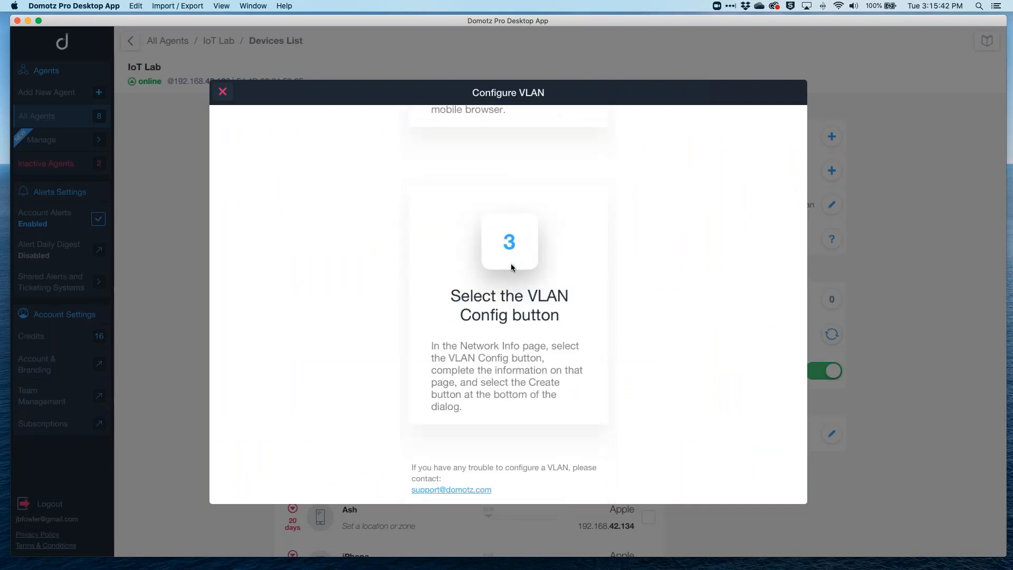
{"action": "scroll", "coordinate": [510, 266], "scroll_direction": "up", "scroll_amount": 10}
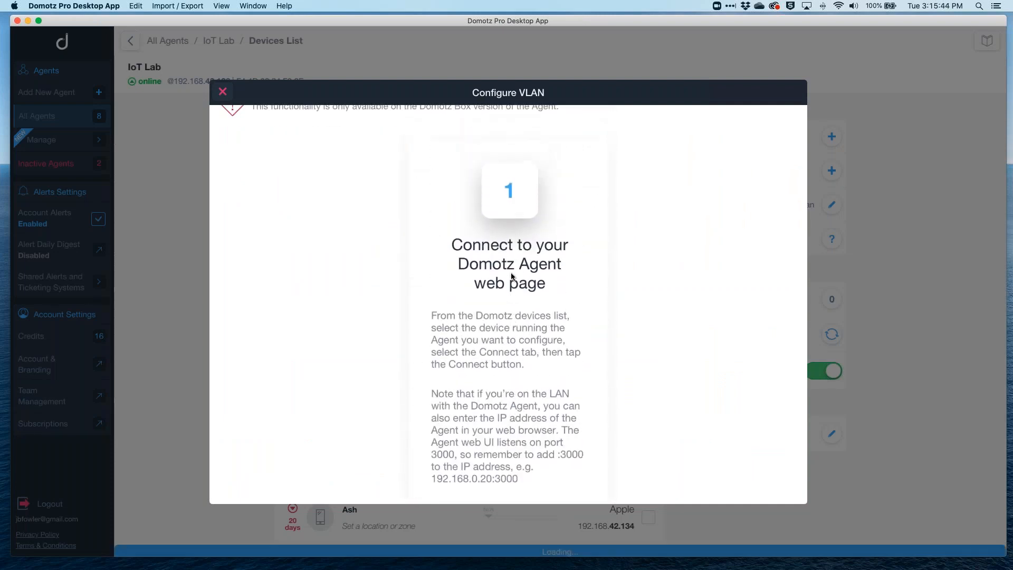
{"action": "scroll", "coordinate": [511, 276], "scroll_direction": "up", "scroll_amount": 2}
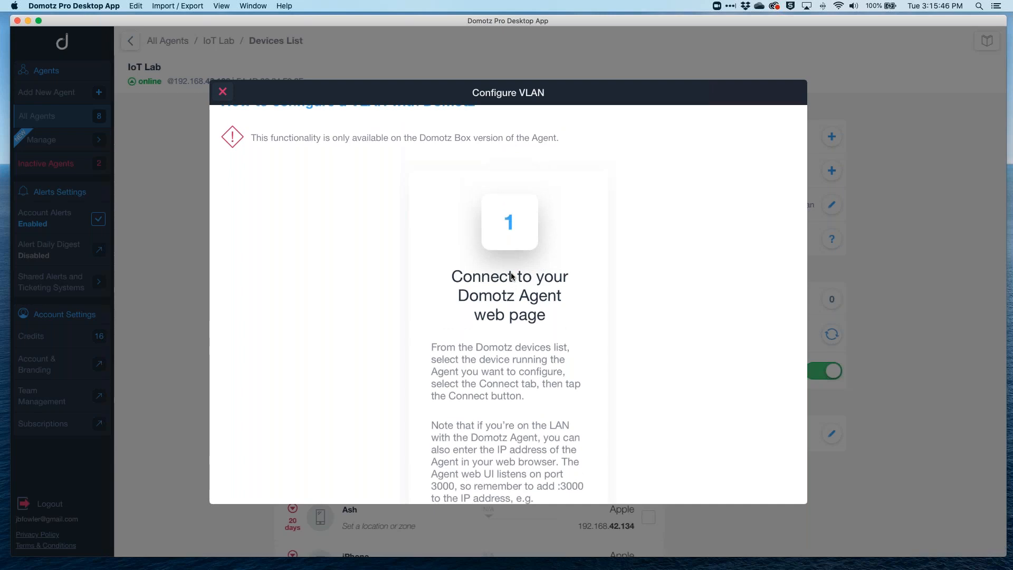
{"action": "left_click", "coordinate": [223, 93]}
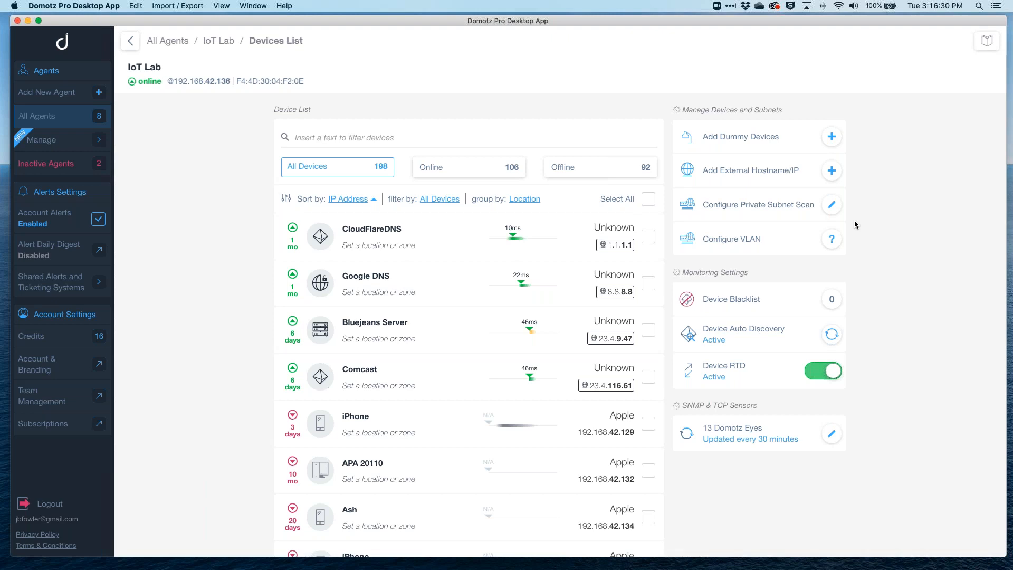
{"action": "left_click", "coordinate": [832, 205]}
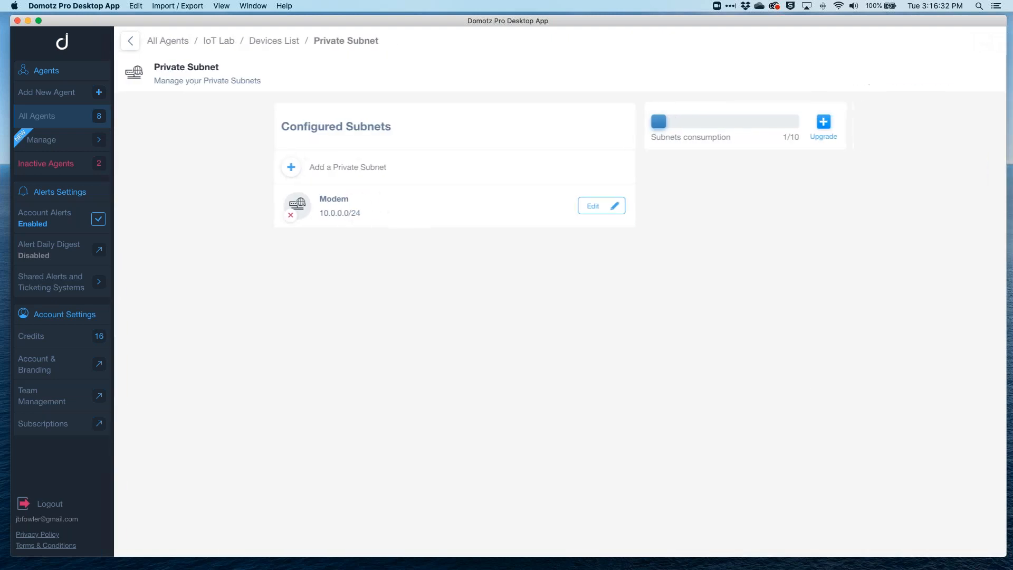
{"action": "left_click", "coordinate": [280, 45]}
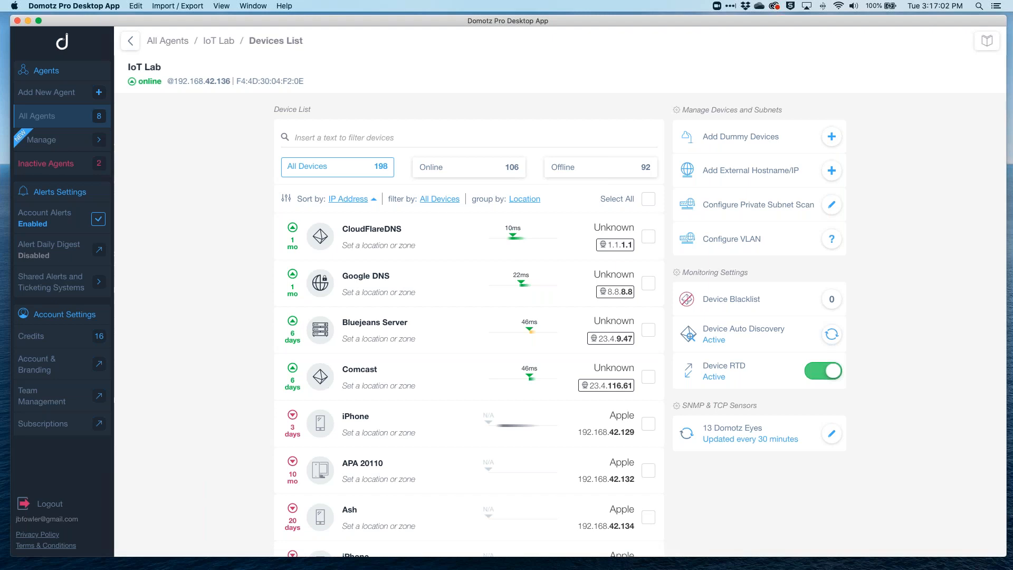
Check the Bluejeans Server's ping range in the devices list and open the historical ping chart of the Comcast device.
{"action": "mouse_move", "coordinate": [532, 347]}
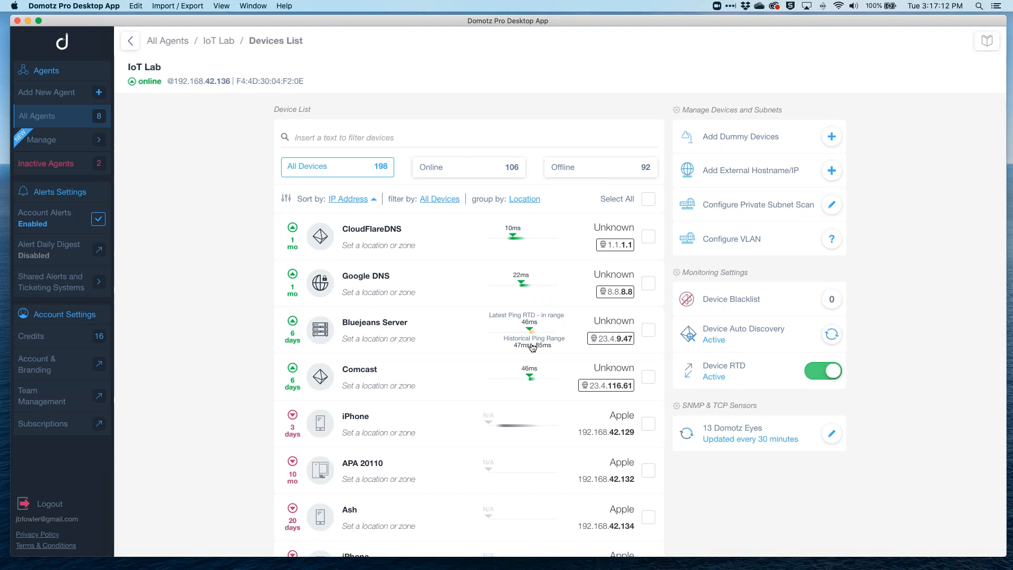
{"action": "left_click", "coordinate": [620, 341]}
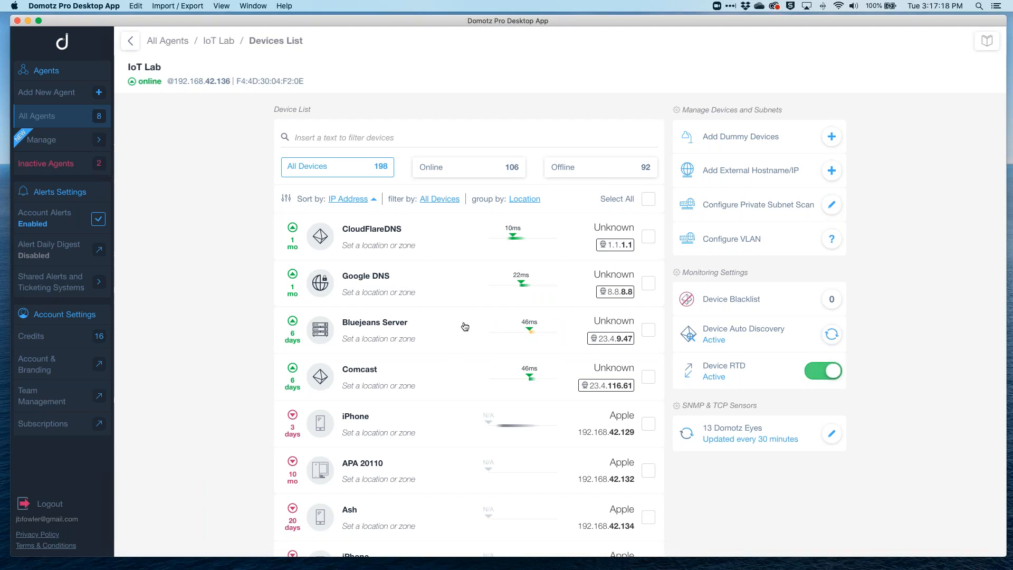
{"action": "left_click", "coordinate": [526, 380]}
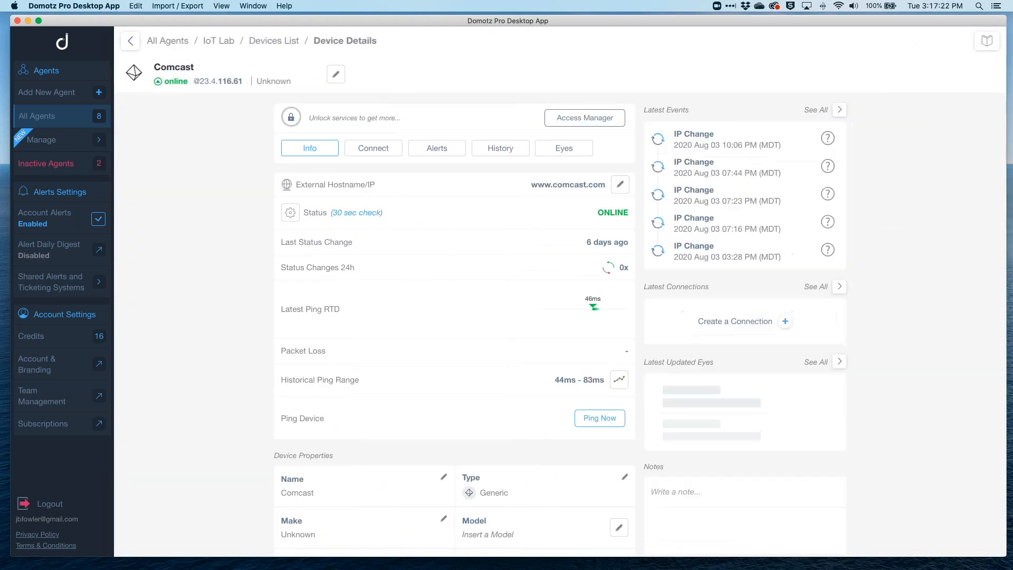
{"action": "left_click", "coordinate": [619, 380]}
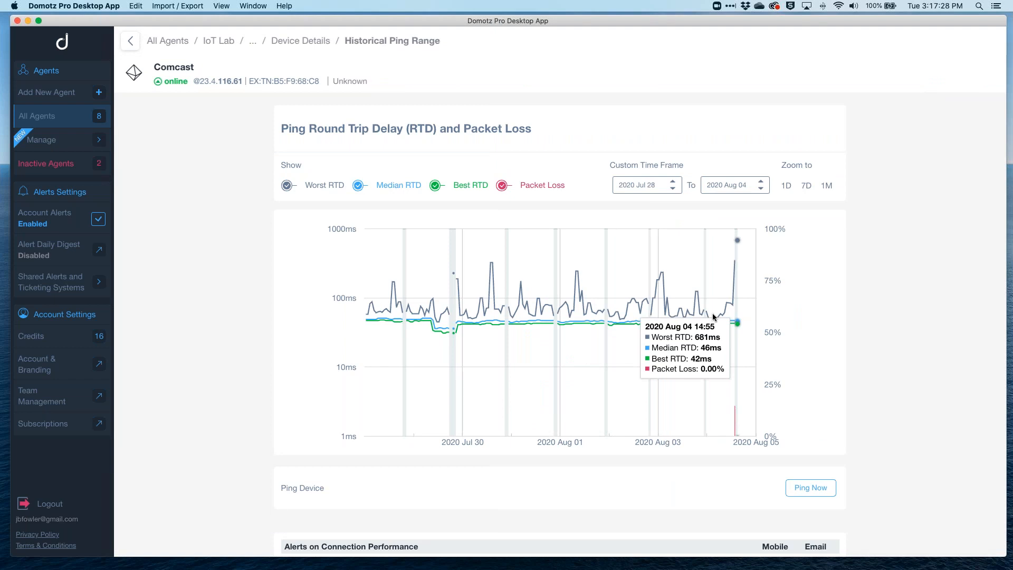
Filter the IoT Lab devices by "ams" and open the device details of the AMS-2624P #2 switch.
{"action": "left_click", "coordinate": [223, 45]}
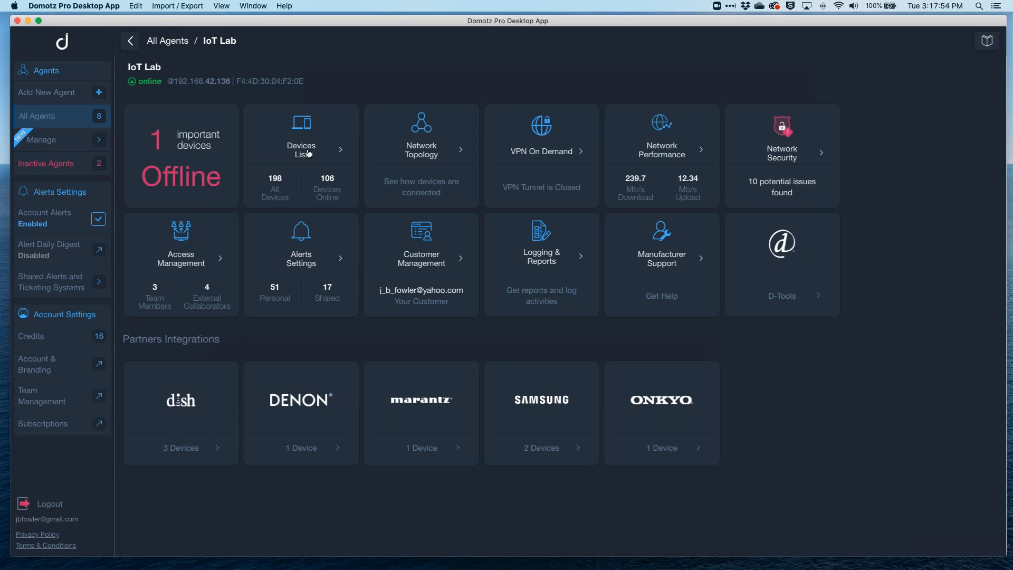
{"action": "left_click", "coordinate": [323, 157]}
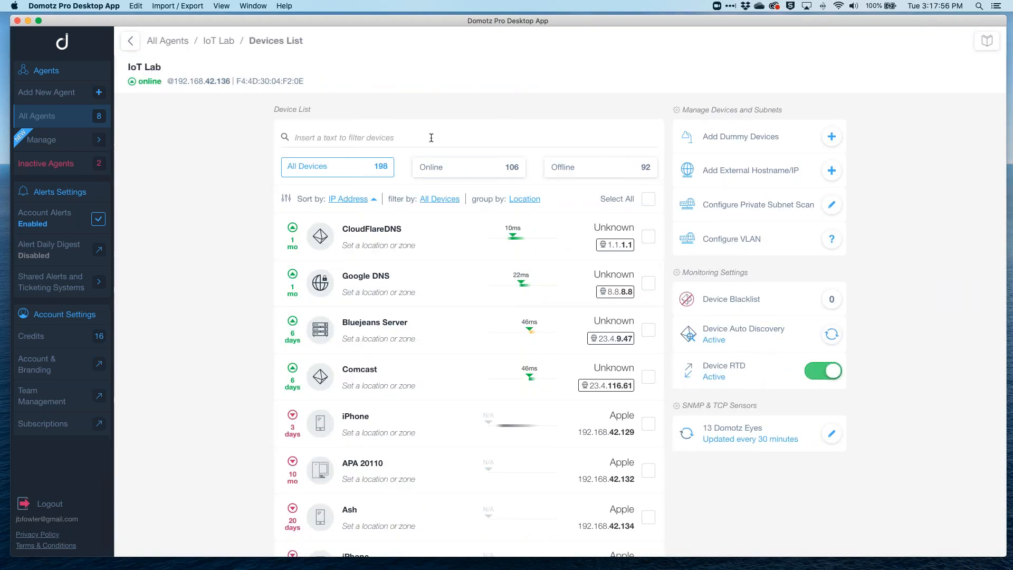
{"action": "left_click", "coordinate": [431, 137]}
{"action": "type", "text": "ams"}
{"action": "left_click", "coordinate": [393, 431]}
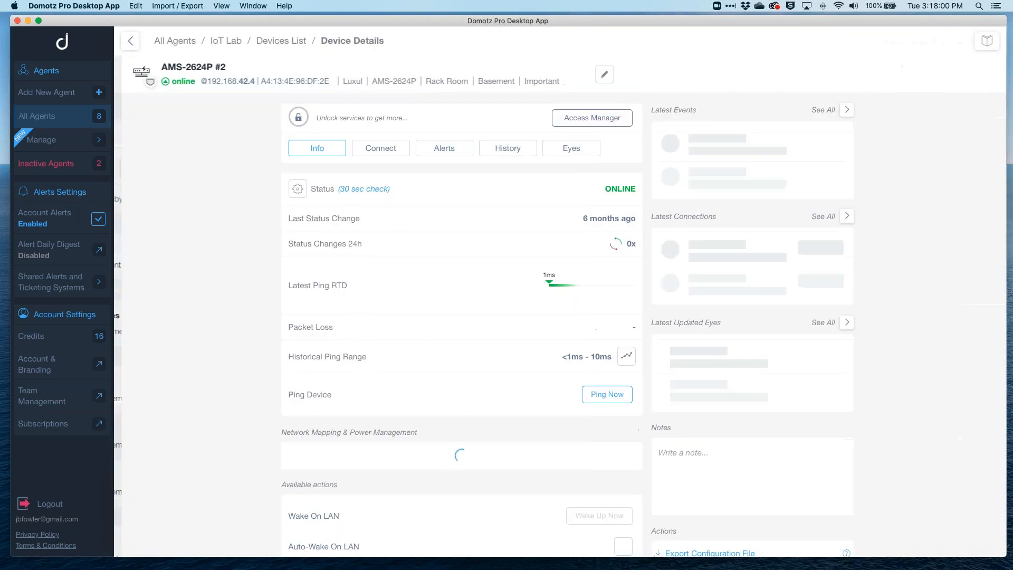
Connect remotely to the AMS-2624P #2 web portal over HTTP port 80 and inspect the full proxy address in Safari.
{"action": "left_click", "coordinate": [372, 149]}
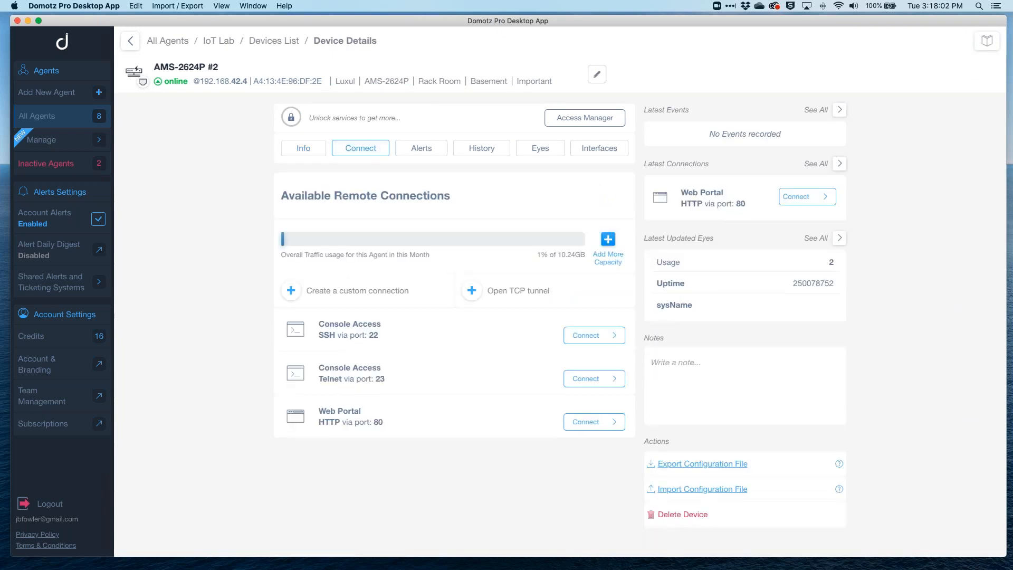
{"action": "left_click", "coordinate": [602, 425]}
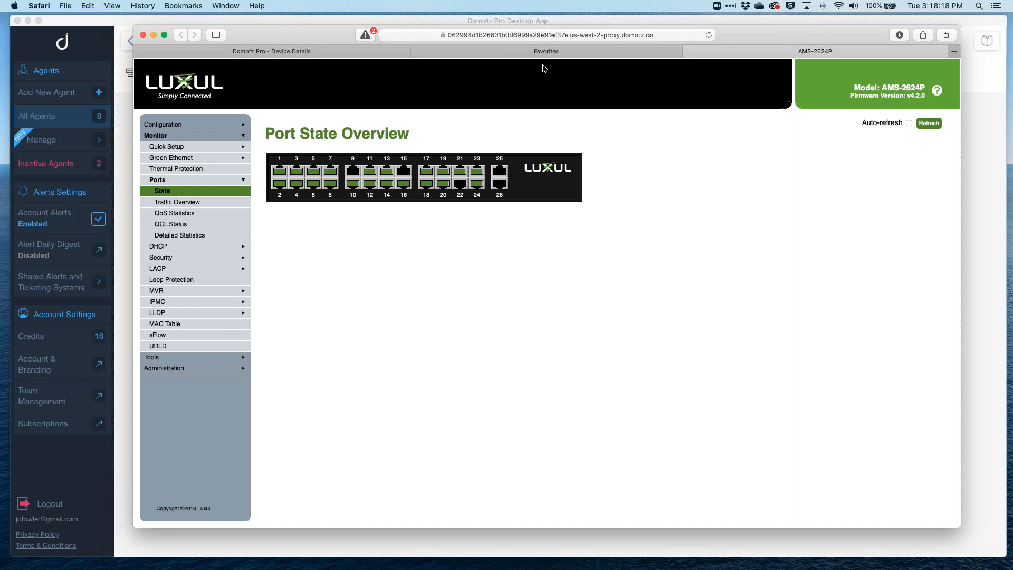
{"action": "left_click", "coordinate": [537, 34]}
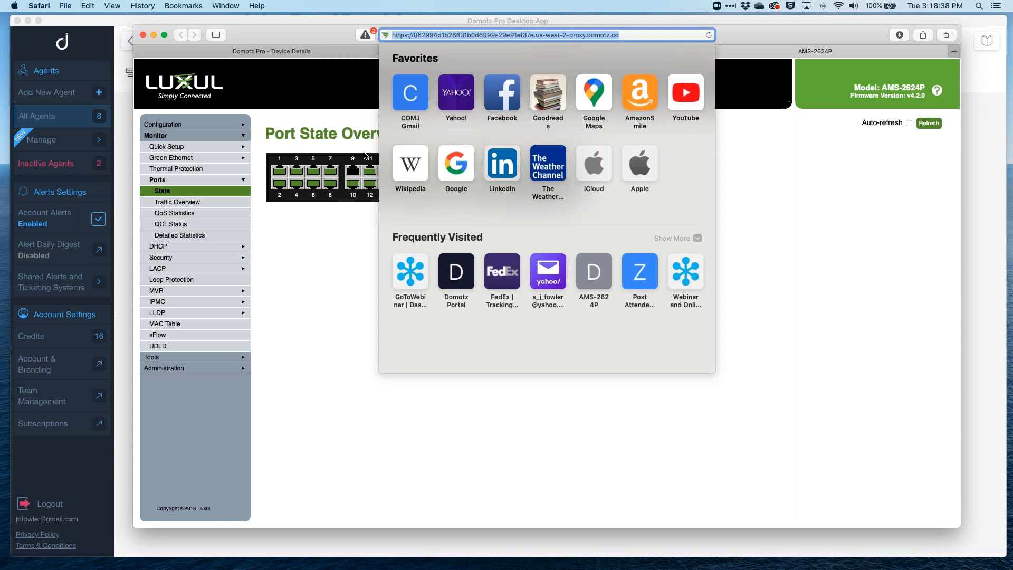
{"action": "left_click", "coordinate": [330, 300]}
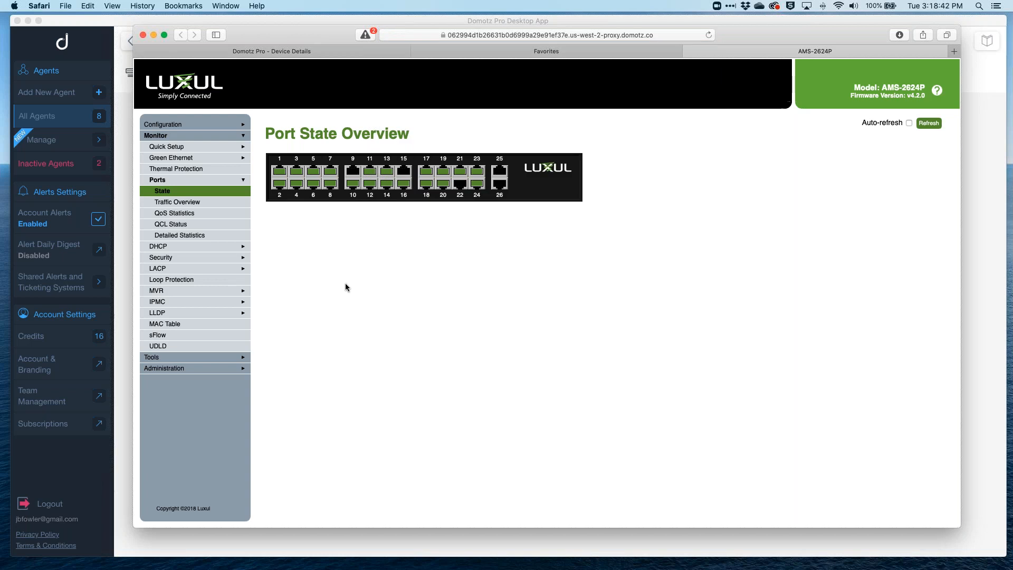
Show the Private VLAN membership configuration among the quick setup settings of the Luxul switch.
{"action": "left_click", "coordinate": [208, 127]}
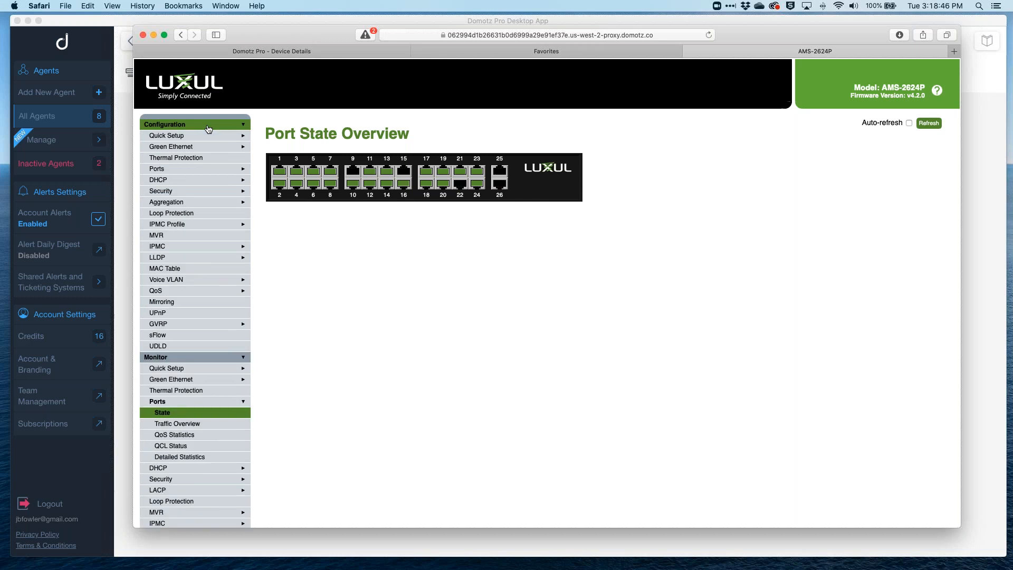
{"action": "left_click", "coordinate": [220, 136]}
{"action": "left_click", "coordinate": [221, 146]}
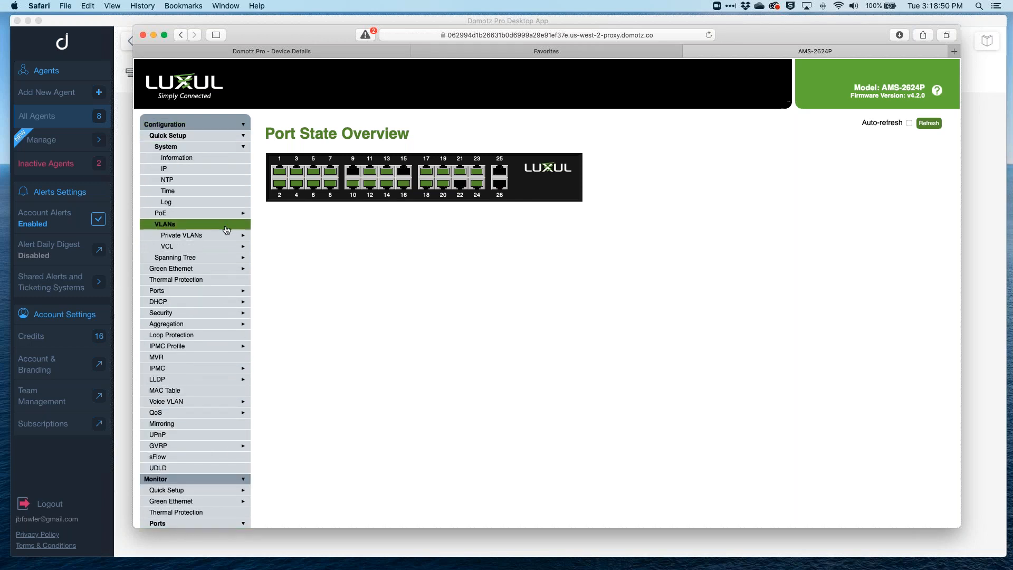
{"action": "left_click", "coordinate": [227, 236]}
{"action": "left_click", "coordinate": [185, 246]}
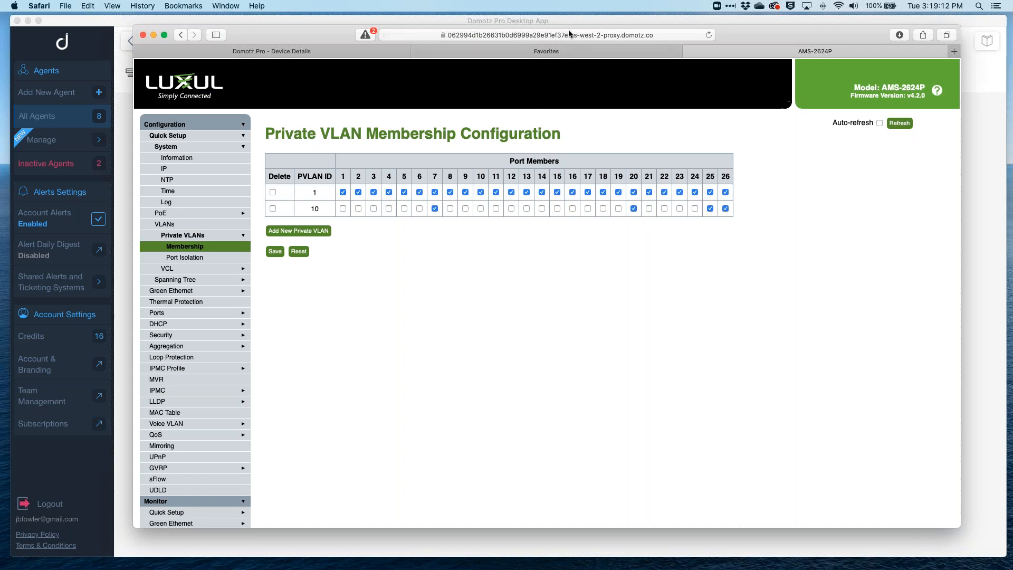
Switch back to Domotz Pro, view the TCP tunnel port prompt for AMS-2624P #2, and cancel it.
{"action": "left_click", "coordinate": [286, 19]}
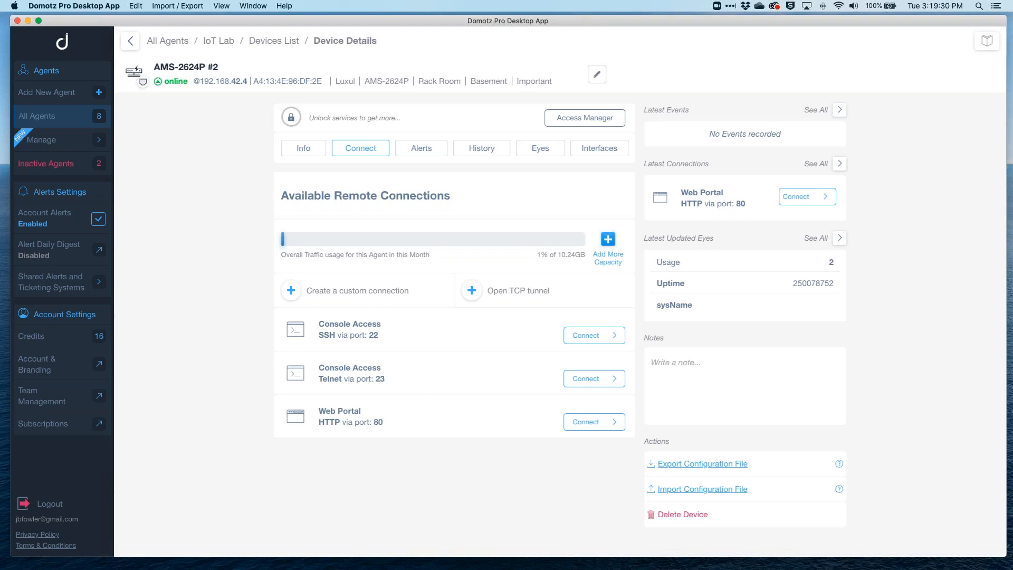
{"action": "left_click", "coordinate": [507, 295]}
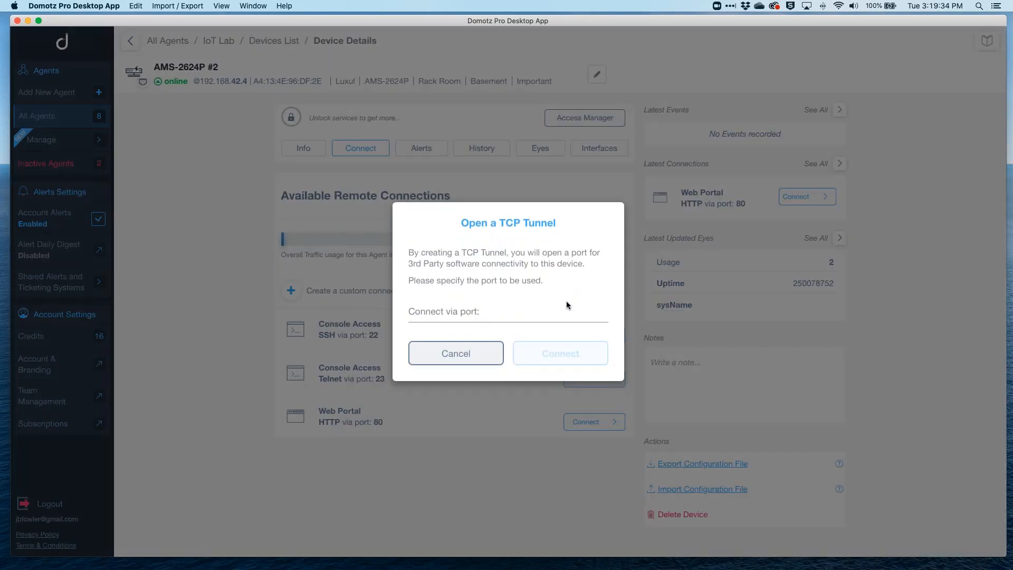
{"action": "left_click", "coordinate": [507, 318]}
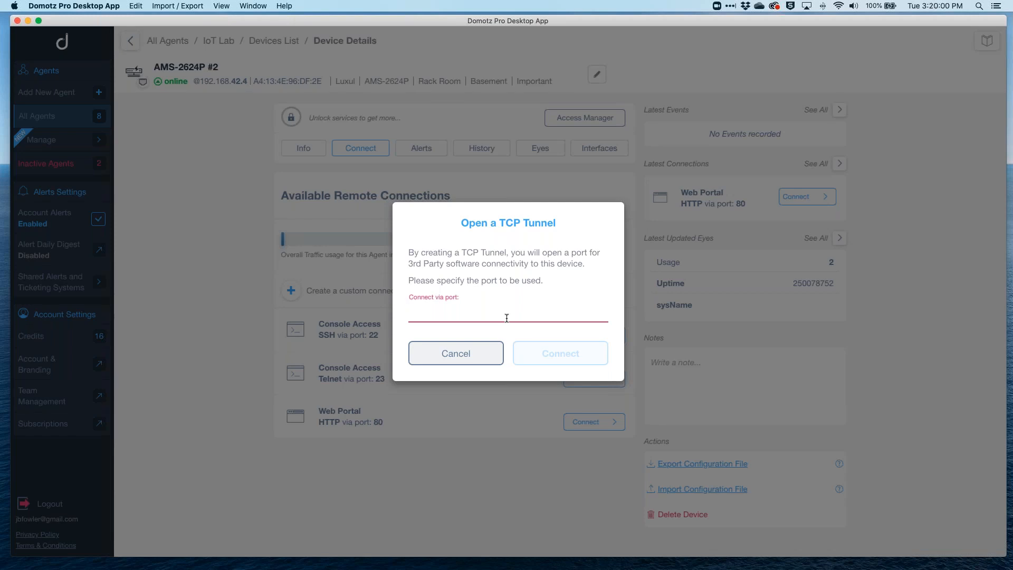
{"action": "left_click", "coordinate": [482, 355]}
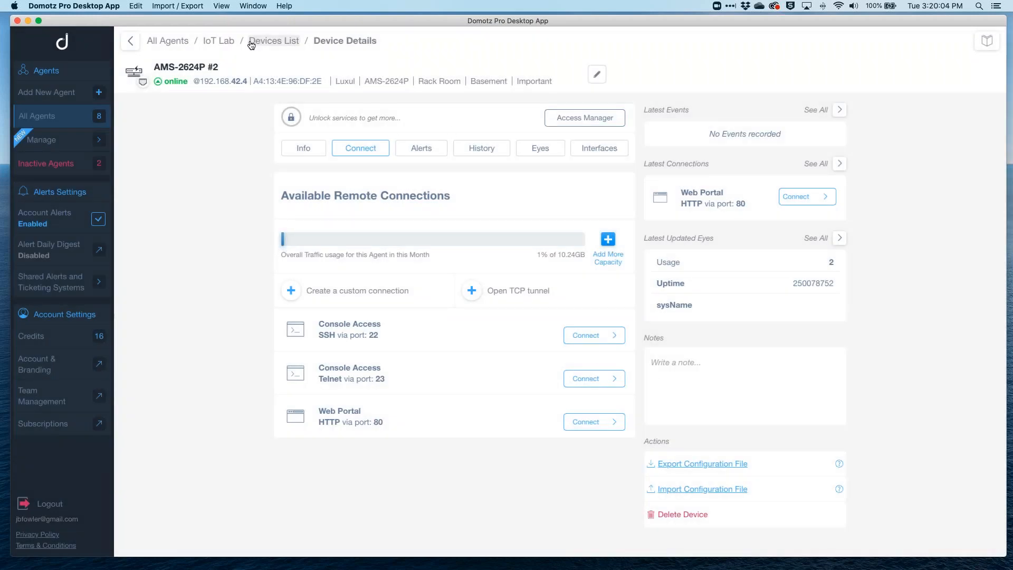
Open VPN On Demand for IoT Lab, view the Global and Local routing policies for opening a tunnel, and cancel.
{"action": "left_click", "coordinate": [219, 41]}
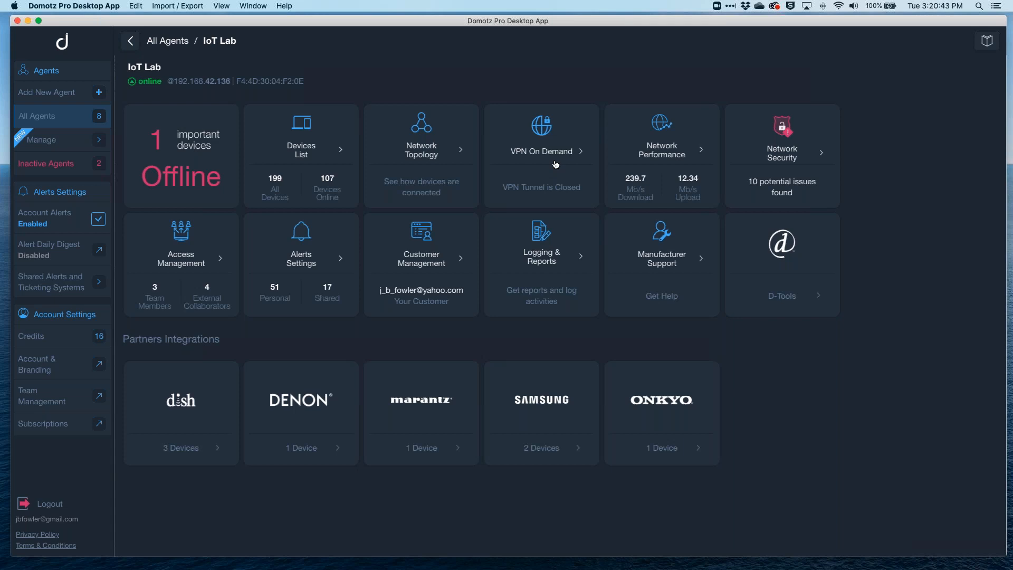
{"action": "left_click", "coordinate": [556, 164]}
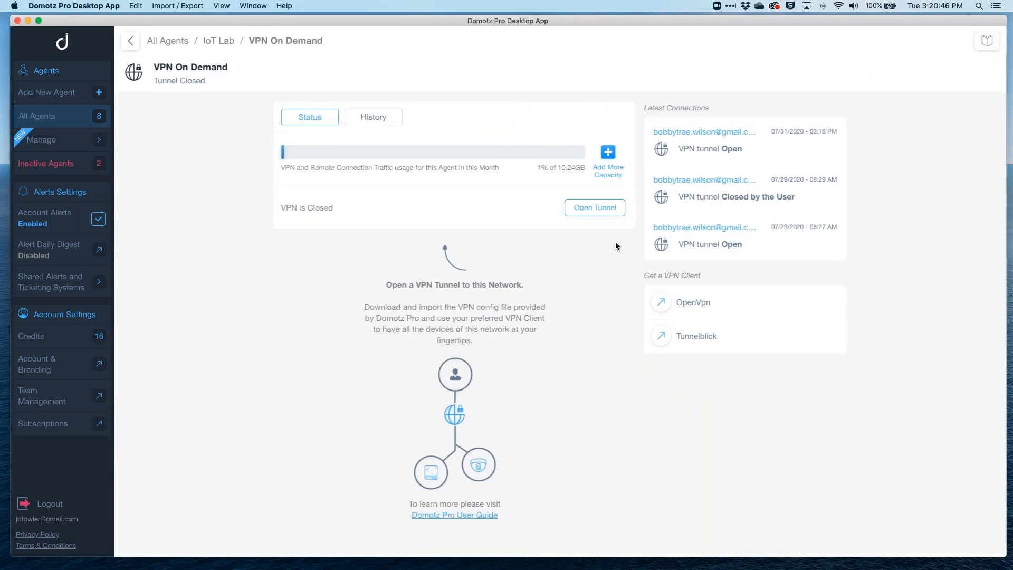
{"action": "left_click", "coordinate": [606, 213]}
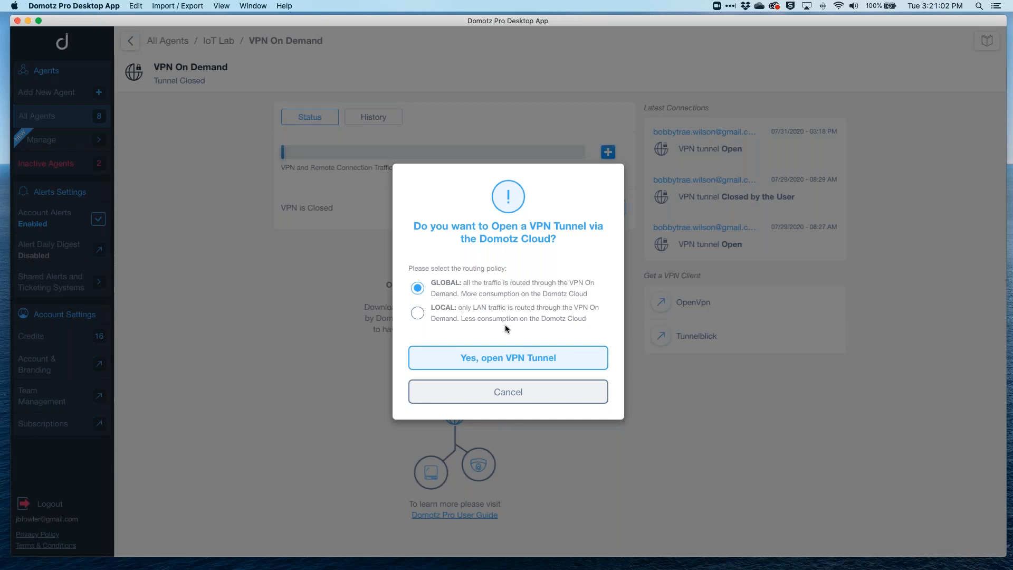
{"action": "left_click", "coordinate": [517, 395]}
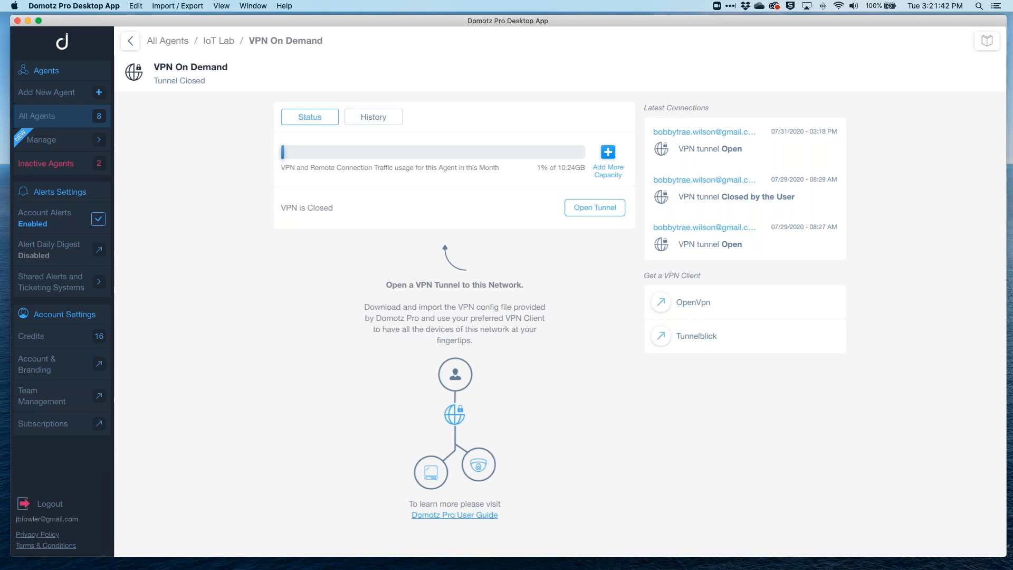
Open the account's team management page in the Domotz Portal.
{"action": "left_click", "coordinate": [80, 398]}
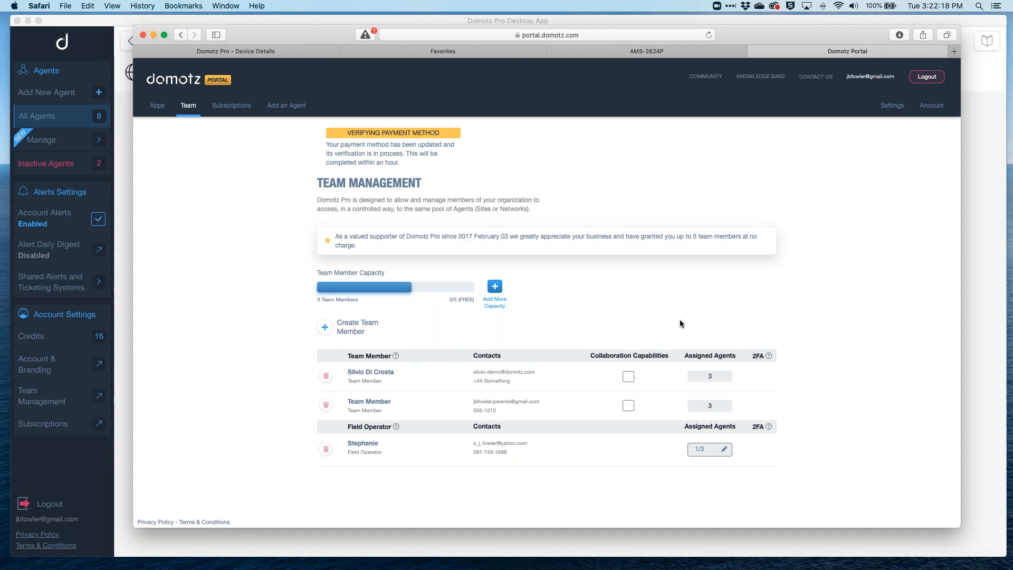
Switch back to the Domotz Pro desktop app and view the personal and shared network alert settings of IoT Lab.
{"action": "left_click", "coordinate": [273, 21]}
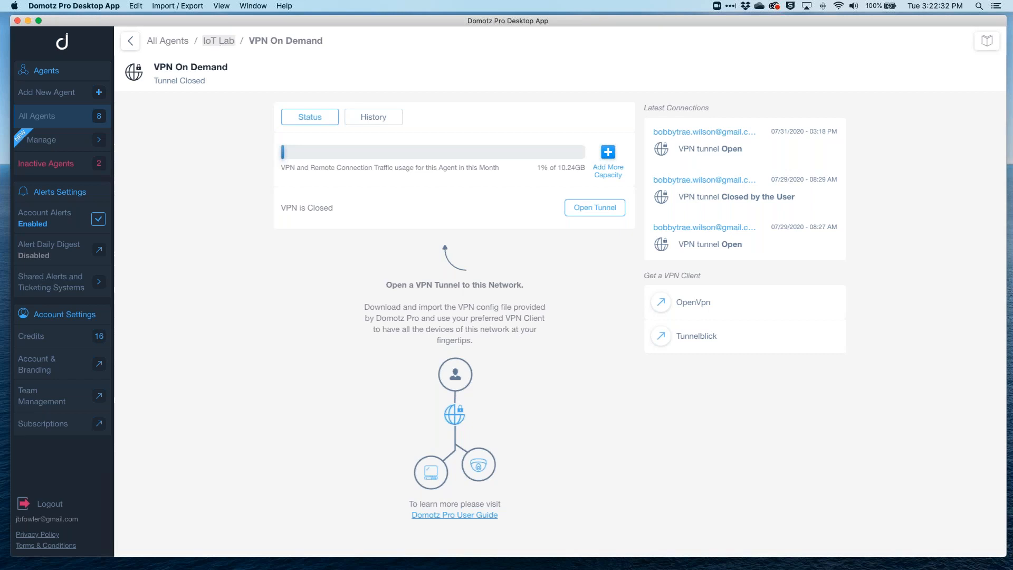
{"action": "left_click", "coordinate": [215, 43]}
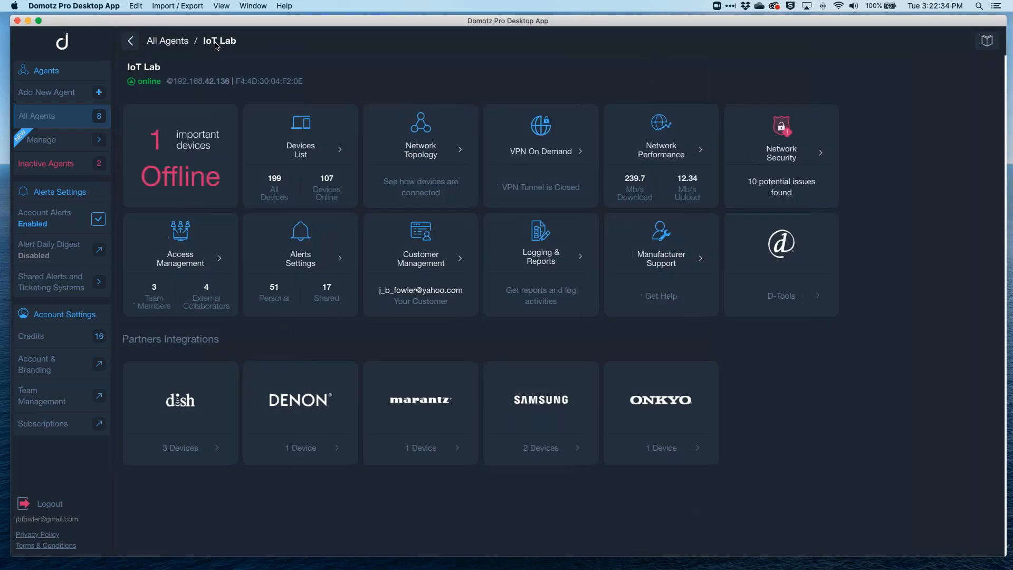
{"action": "left_click", "coordinate": [312, 265]}
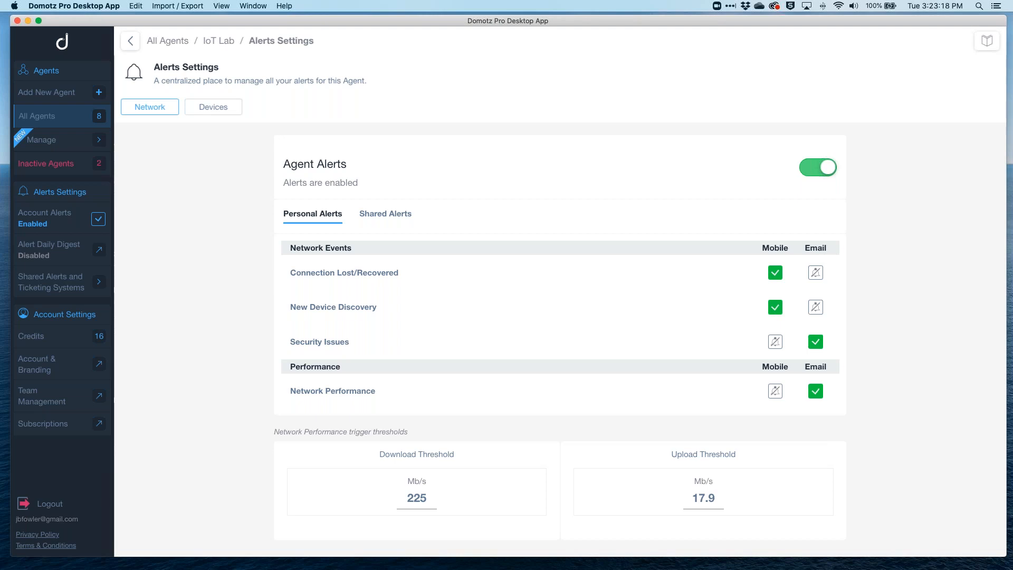
{"action": "left_click", "coordinate": [393, 215]}
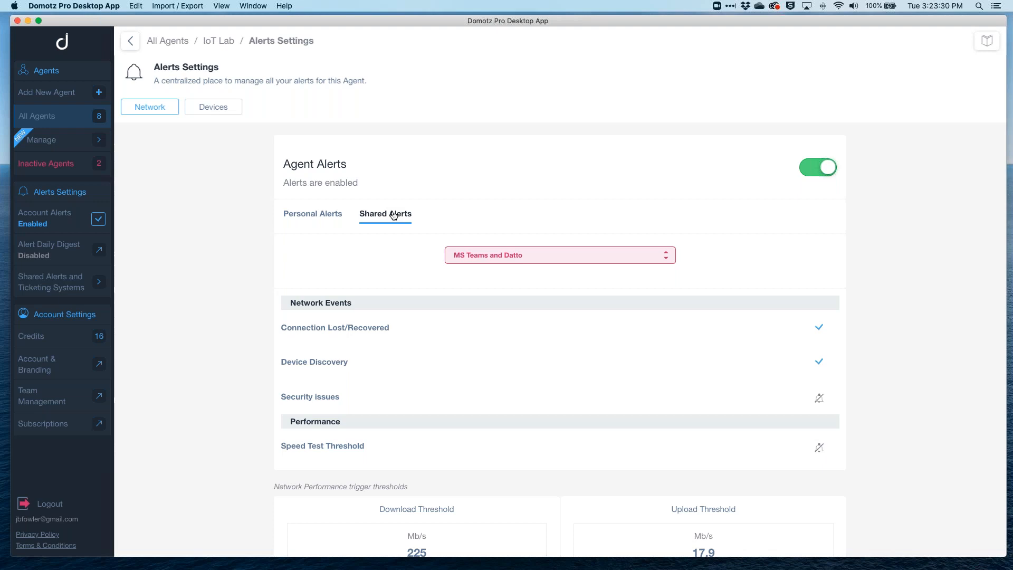
In the device alert list, switch the Mobile-Phone device to custom personal alerts, view its alert options and close them.
{"action": "left_click", "coordinate": [221, 107]}
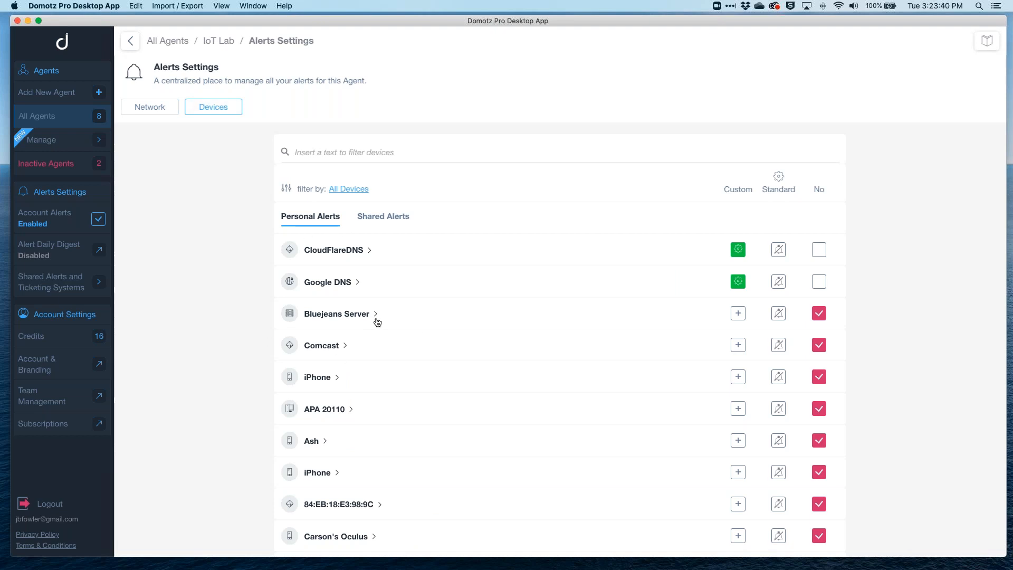
{"action": "scroll", "coordinate": [415, 326], "scroll_direction": "down", "scroll_amount": 10}
{"action": "scroll", "coordinate": [416, 326], "scroll_direction": "down", "scroll_amount": 5}
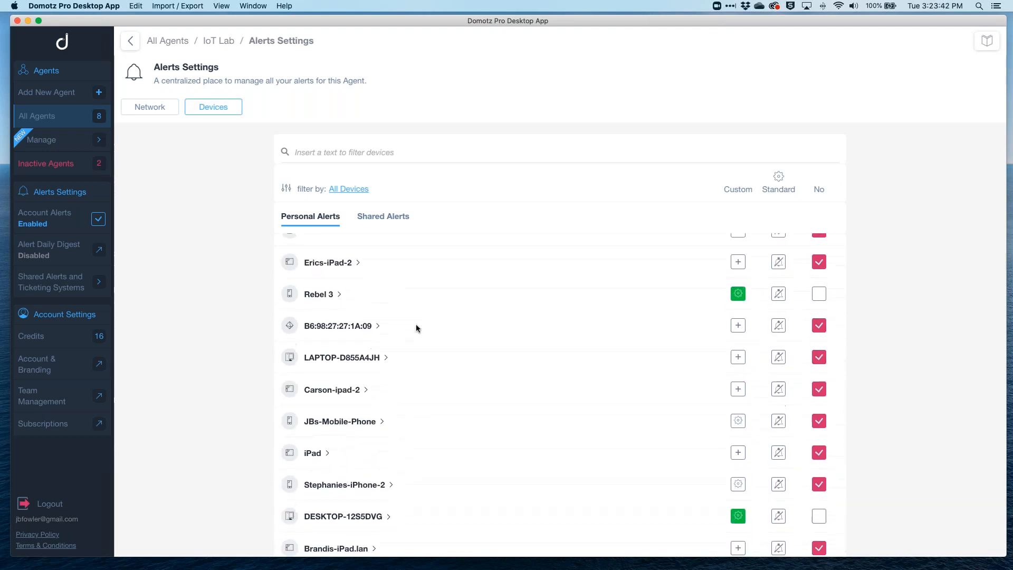
{"action": "left_click", "coordinate": [745, 409]}
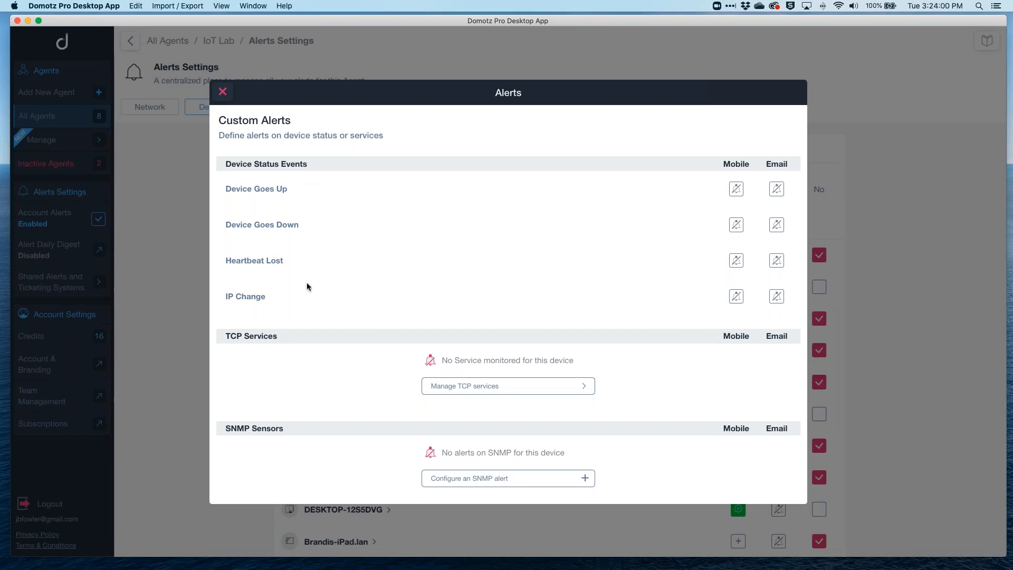
{"action": "left_click", "coordinate": [223, 93]}
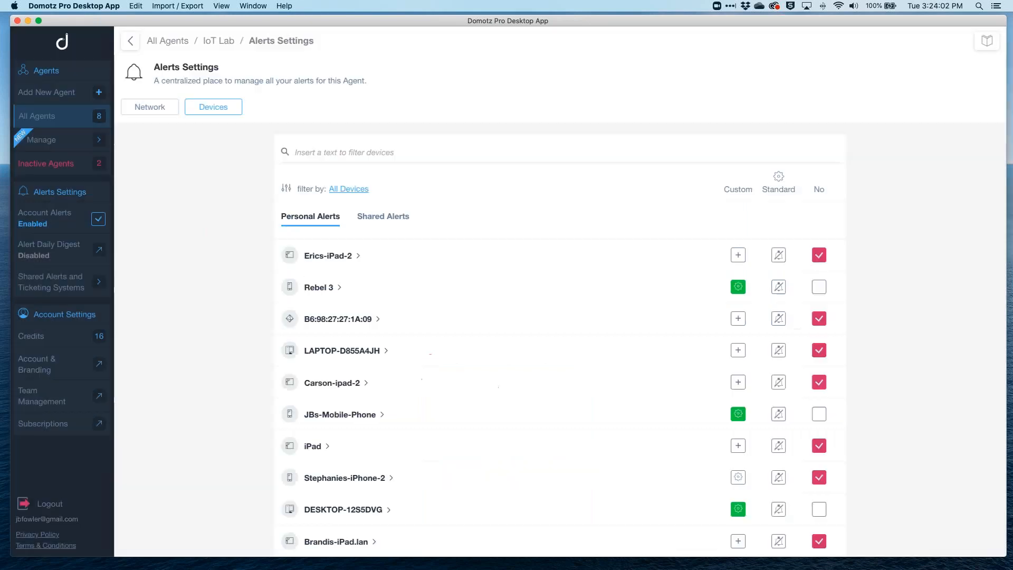
Open the alert settings of SW1 - Main Switch among the Cisco devices of Draper Office - Agent on Box.
{"action": "left_click", "coordinate": [174, 44]}
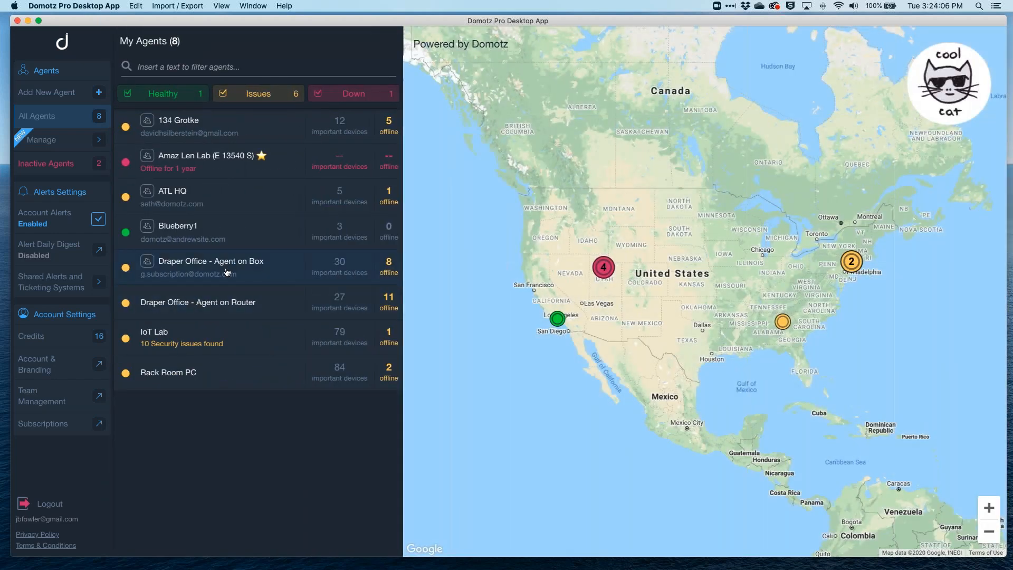
{"action": "left_click", "coordinate": [230, 270]}
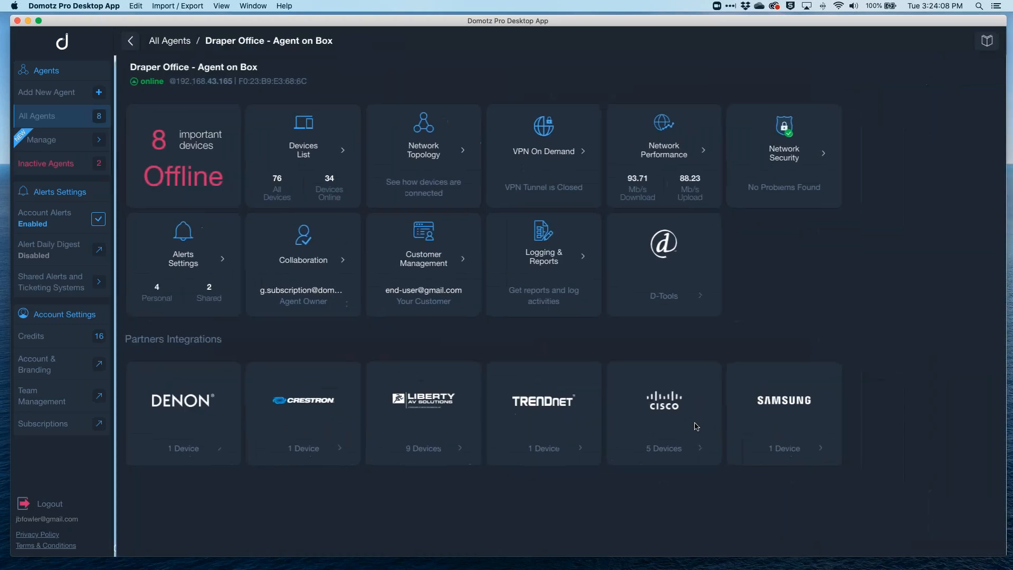
{"action": "left_click", "coordinate": [673, 403]}
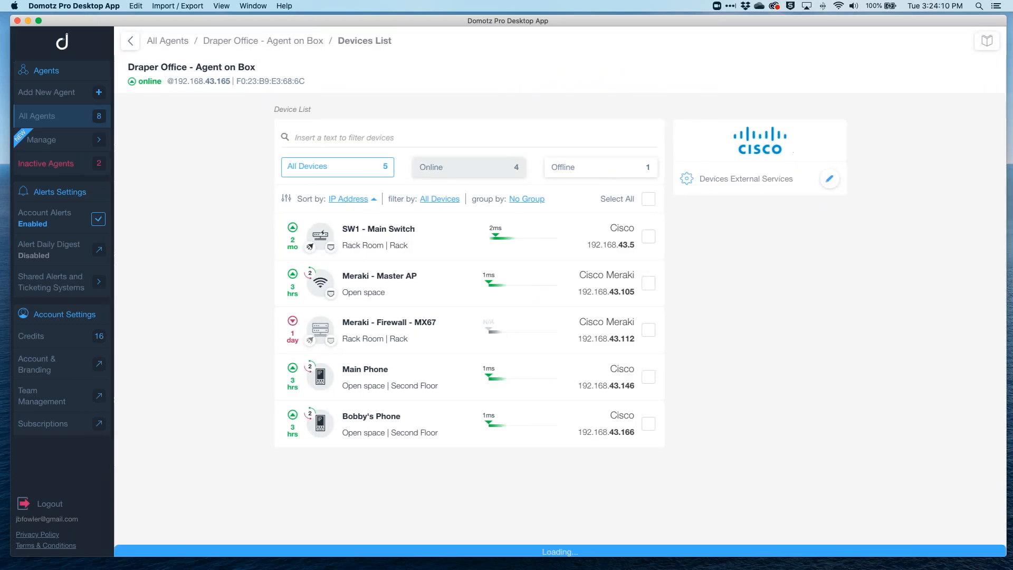
{"action": "left_click", "coordinate": [393, 231]}
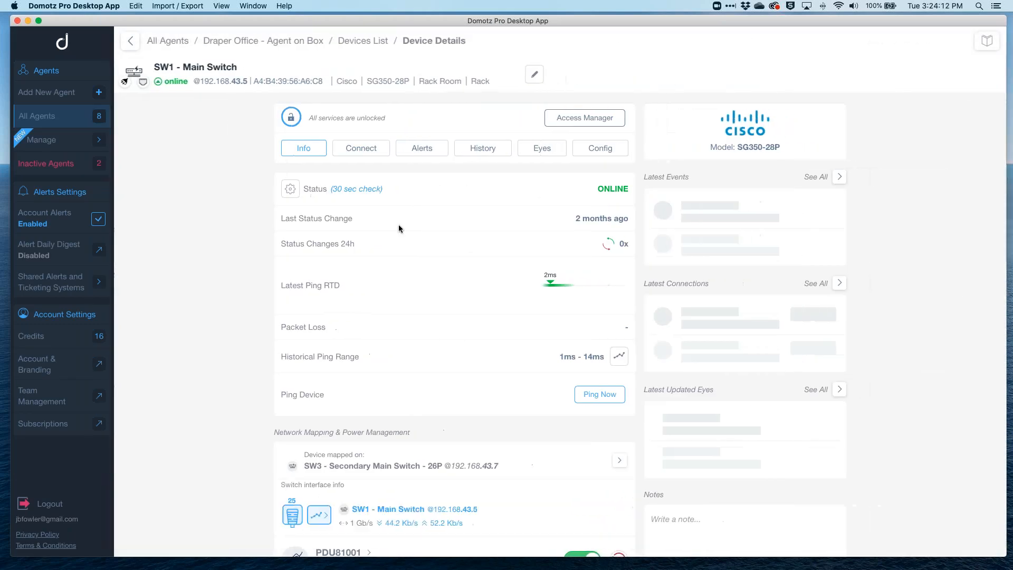
{"action": "left_click", "coordinate": [399, 147]}
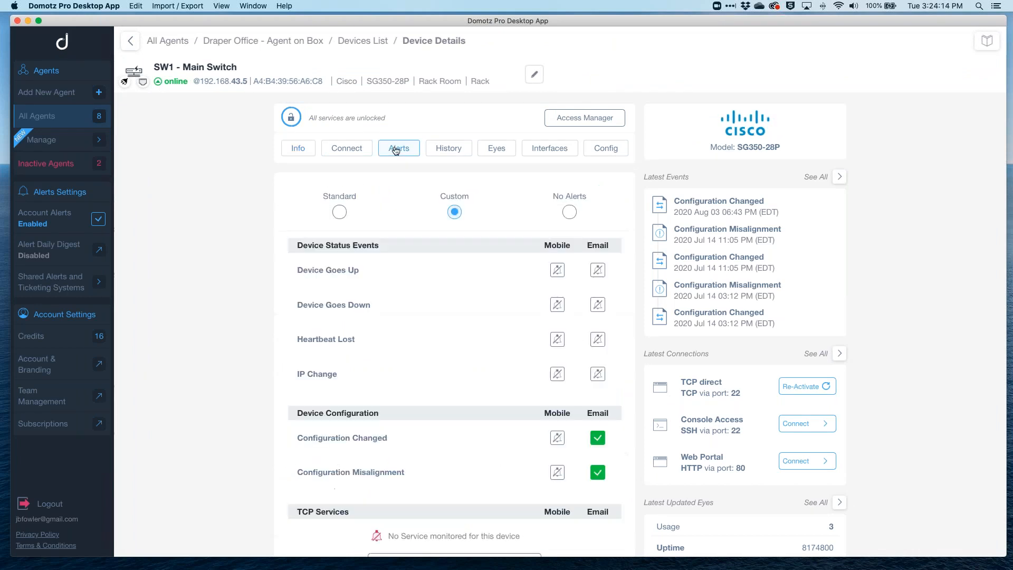
Examine the switch's alert options for status events, configuration, TCP services, SNMP sensors and ping delay thresholds.
{"action": "scroll", "coordinate": [436, 310], "scroll_direction": "down", "scroll_amount": 5}
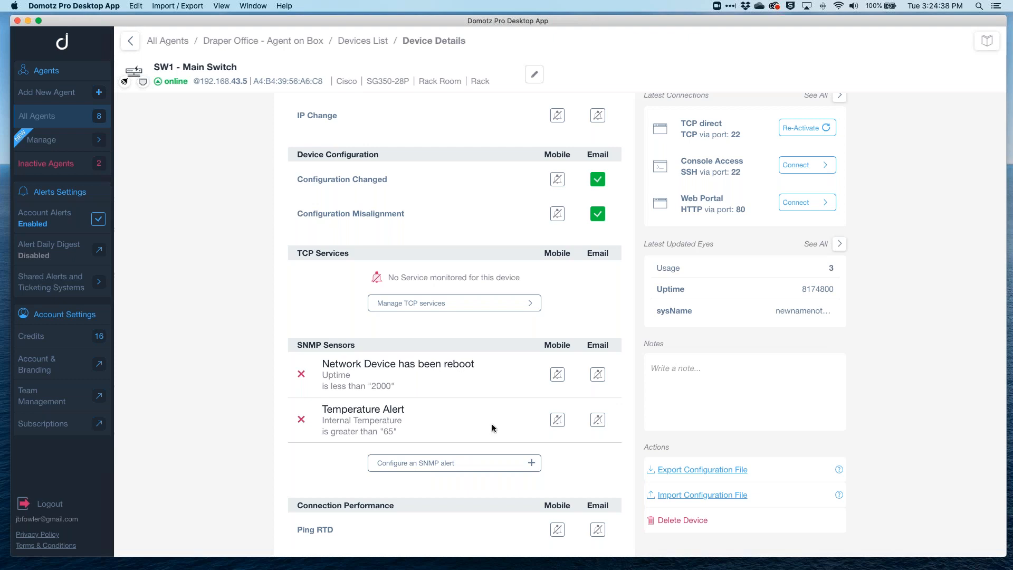
{"action": "scroll", "coordinate": [470, 353], "scroll_direction": "up", "scroll_amount": 5}
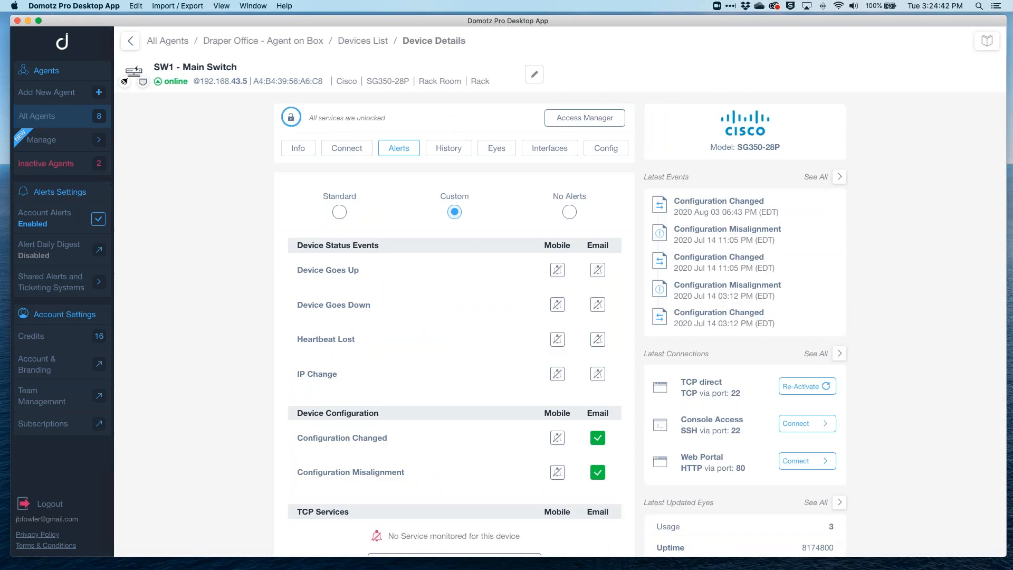
{"action": "scroll", "coordinate": [470, 324], "scroll_direction": "down", "scroll_amount": 2}
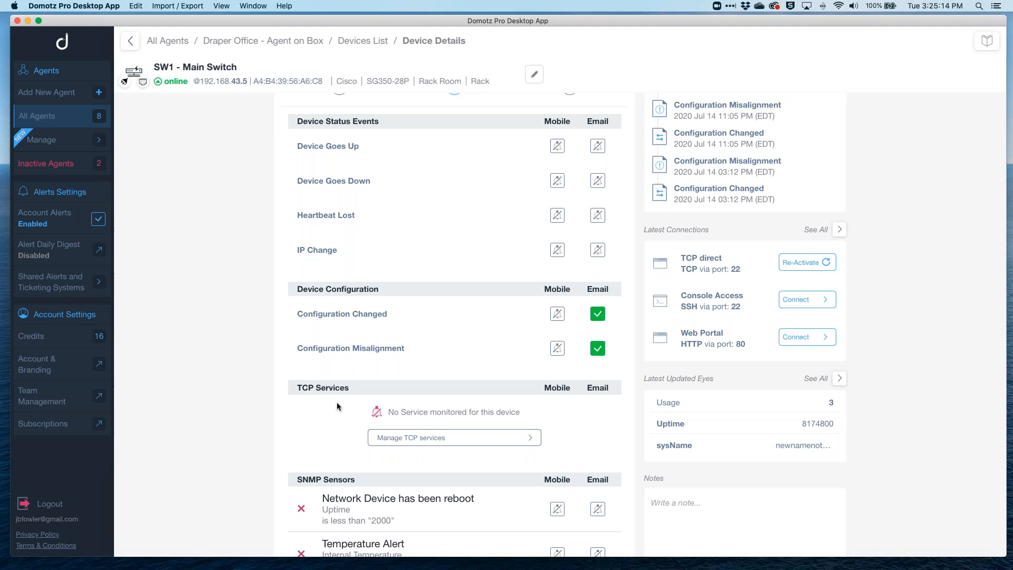
{"action": "scroll", "coordinate": [377, 412], "scroll_direction": "down", "scroll_amount": 4}
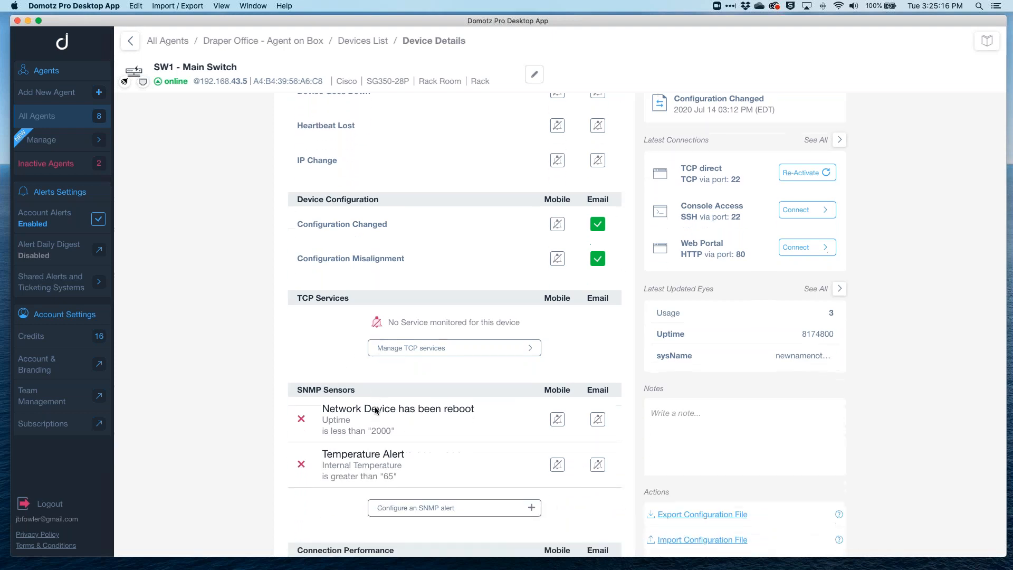
{"action": "scroll", "coordinate": [567, 324], "scroll_direction": "down", "scroll_amount": 1}
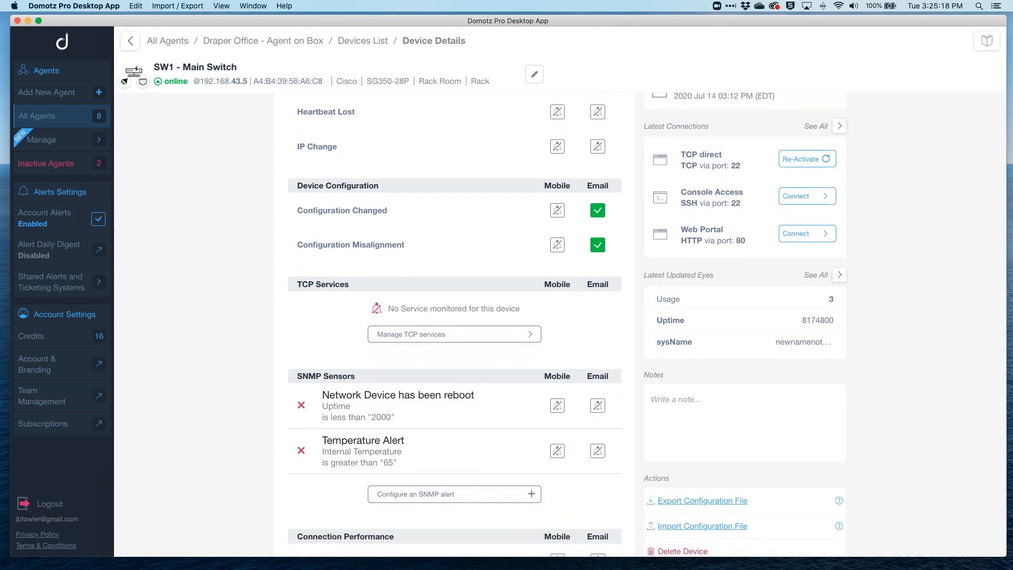
{"action": "scroll", "coordinate": [374, 407], "scroll_direction": "down", "scroll_amount": 1}
{"action": "scroll", "coordinate": [430, 353], "scroll_direction": "down", "scroll_amount": 3}
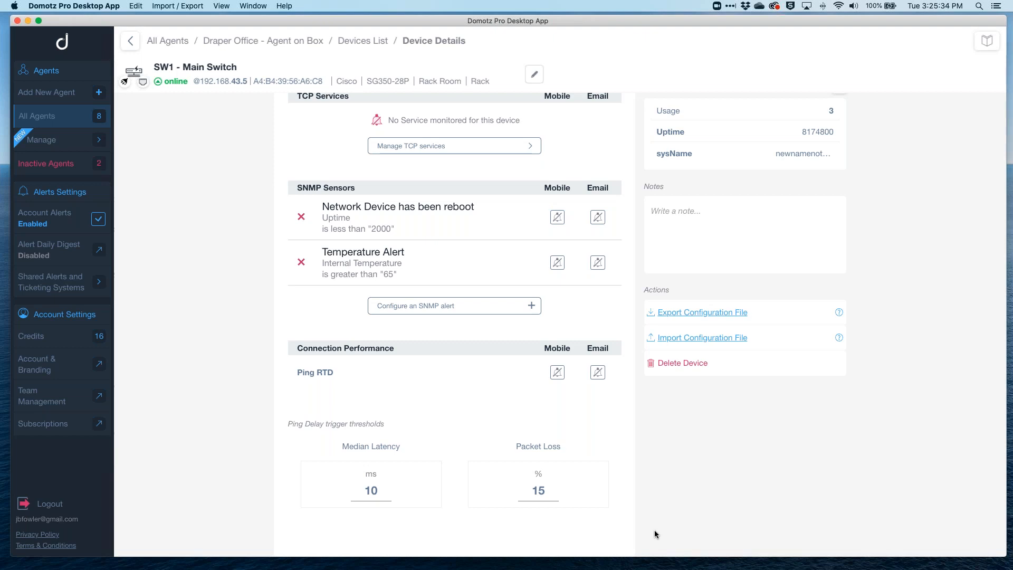
{"action": "scroll", "coordinate": [660, 472], "scroll_direction": "up", "scroll_amount": 5}
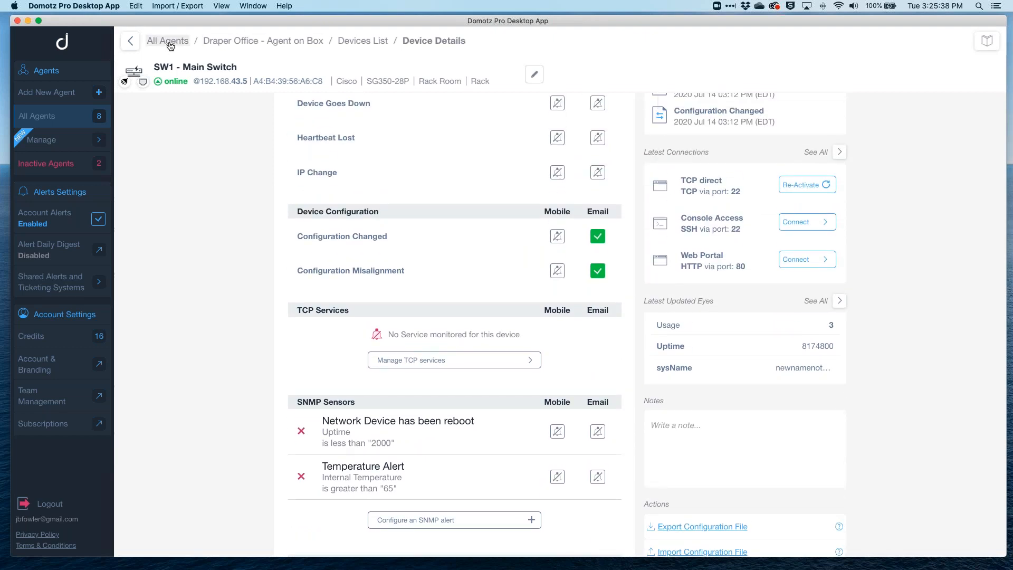
{"action": "scroll", "coordinate": [284, 137], "scroll_direction": "up", "scroll_amount": 2}
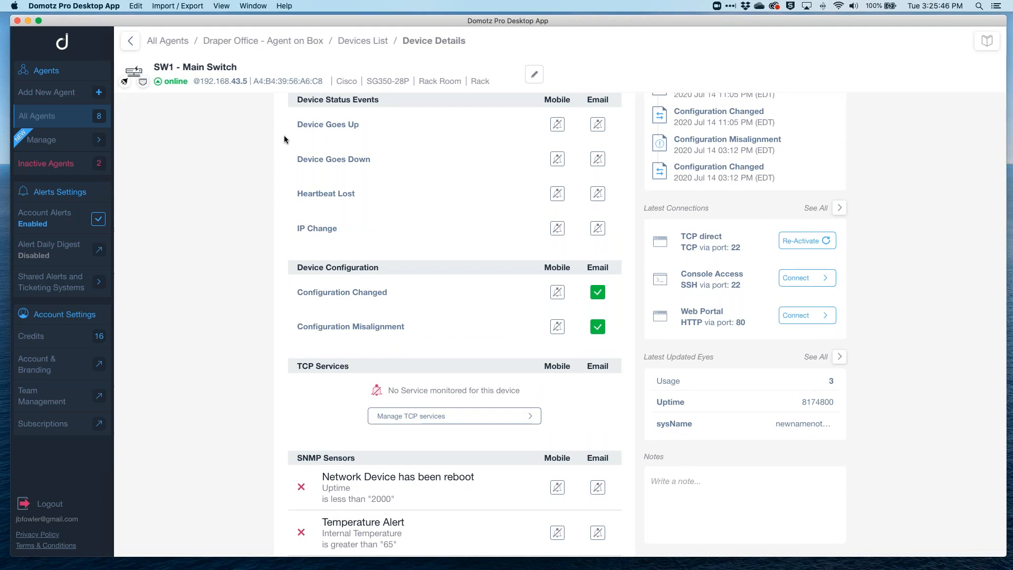
{"action": "scroll", "coordinate": [319, 179], "scroll_direction": "up", "scroll_amount": 5}
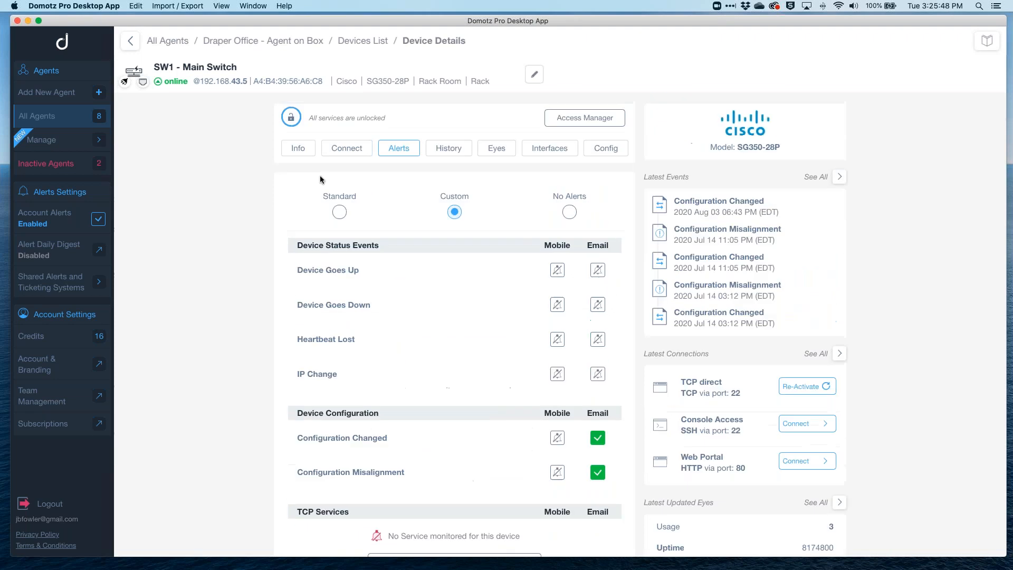
Open the switch's Domotz Eyes, view the Internal Temperature sensor history over one month, and close the graph.
{"action": "left_click", "coordinate": [498, 151]}
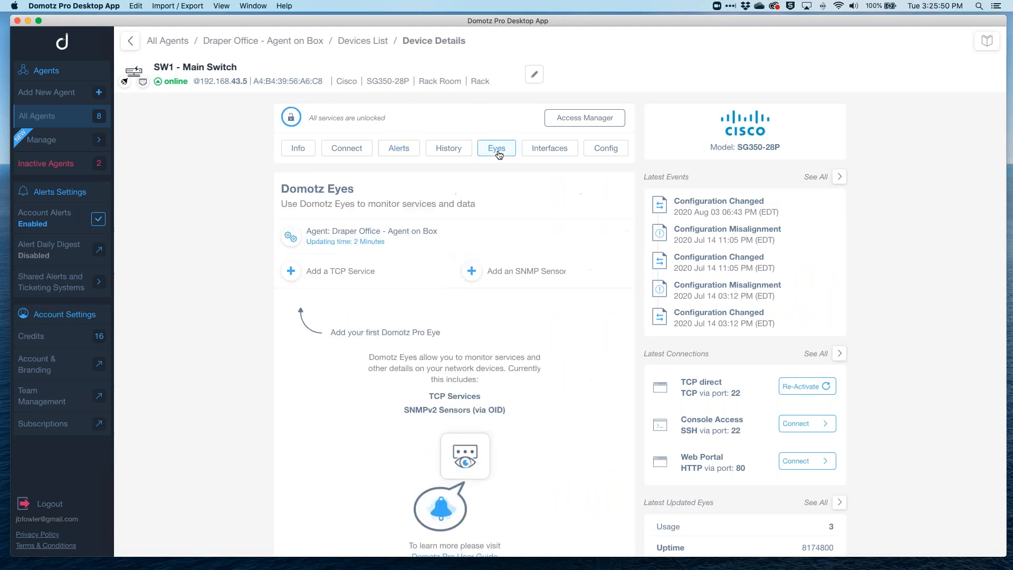
{"action": "scroll", "coordinate": [454, 316], "scroll_direction": "down", "scroll_amount": 2}
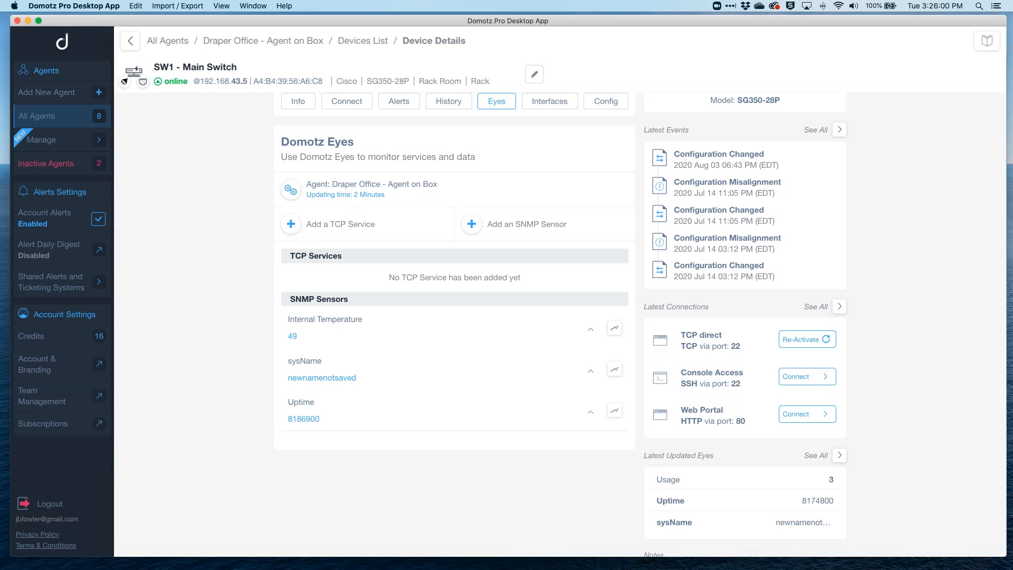
{"action": "left_click", "coordinate": [615, 328]}
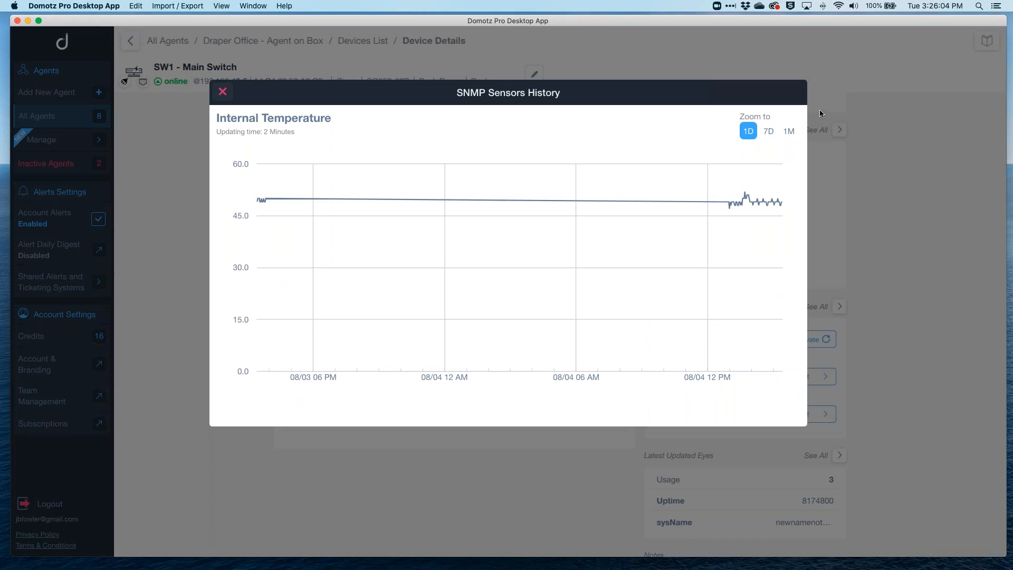
{"action": "left_click", "coordinate": [788, 133]}
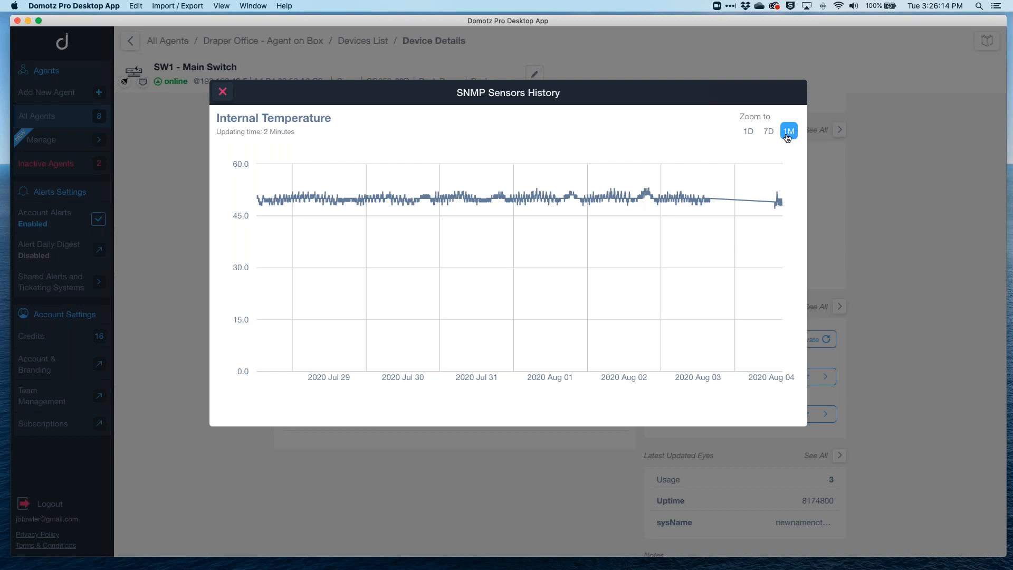
{"action": "left_click", "coordinate": [224, 91]}
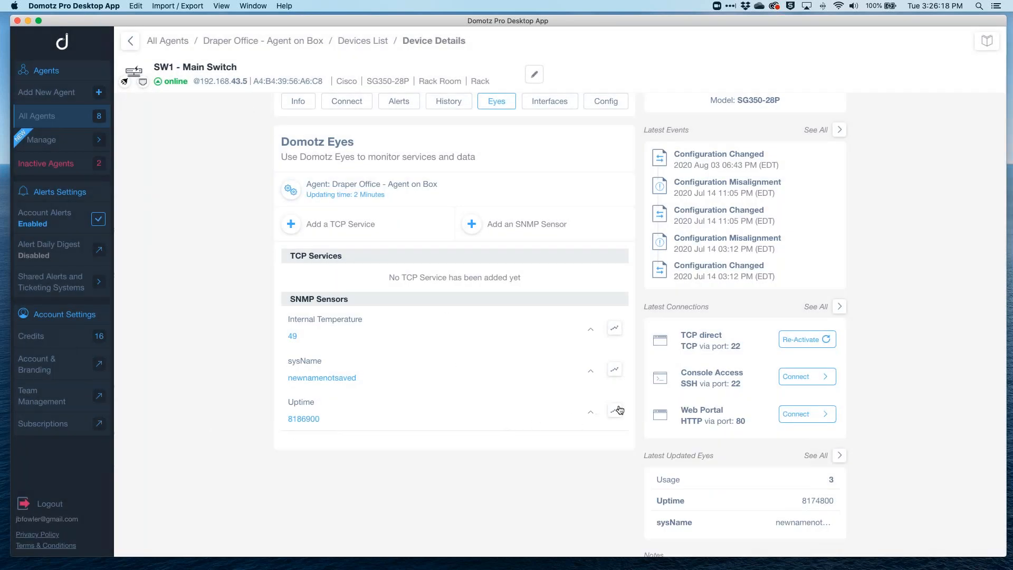
View the Uptime sensor history over one month and close the graph.
{"action": "left_click", "coordinate": [614, 410]}
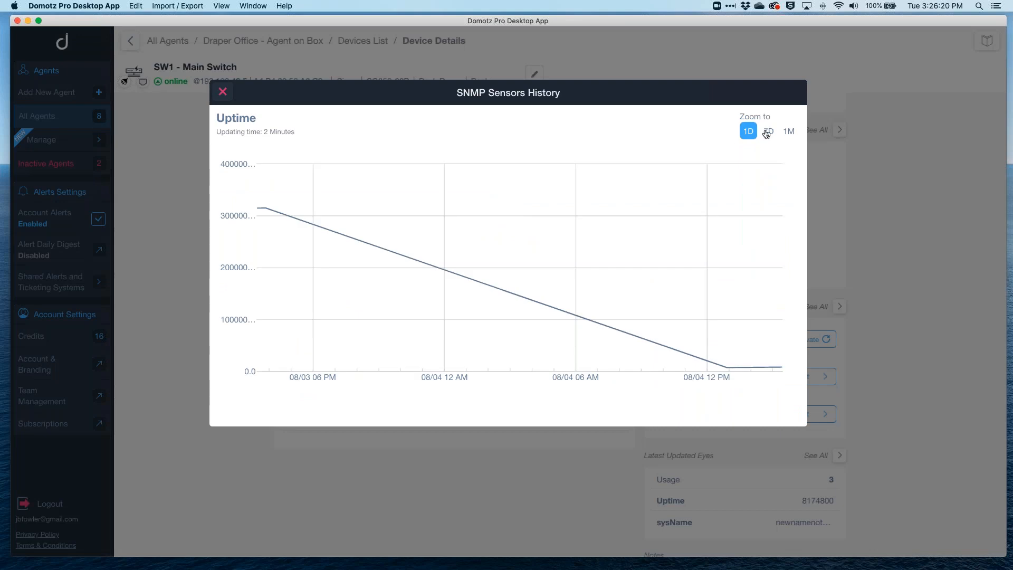
{"action": "left_click", "coordinate": [789, 132]}
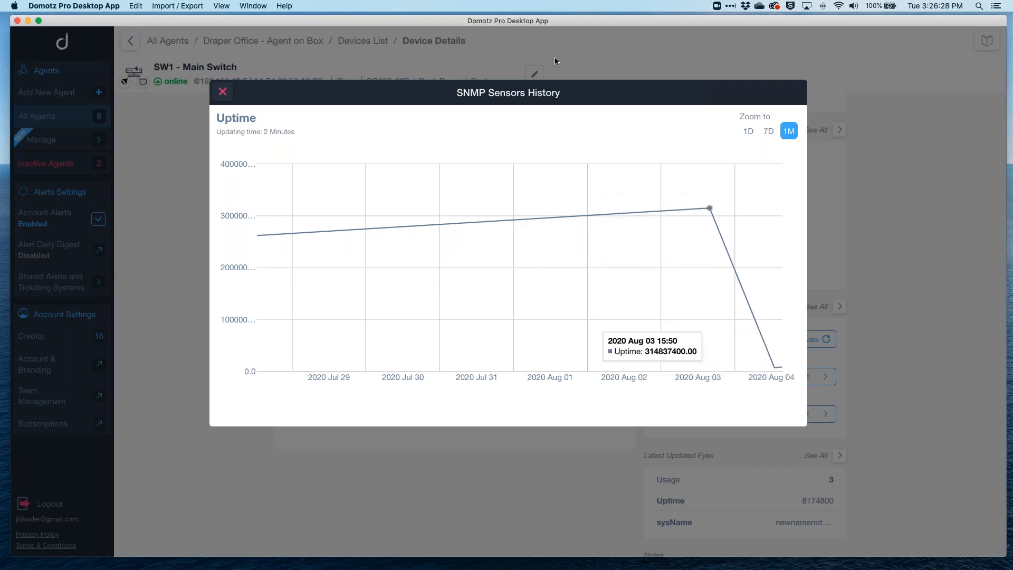
{"action": "left_click", "coordinate": [222, 94]}
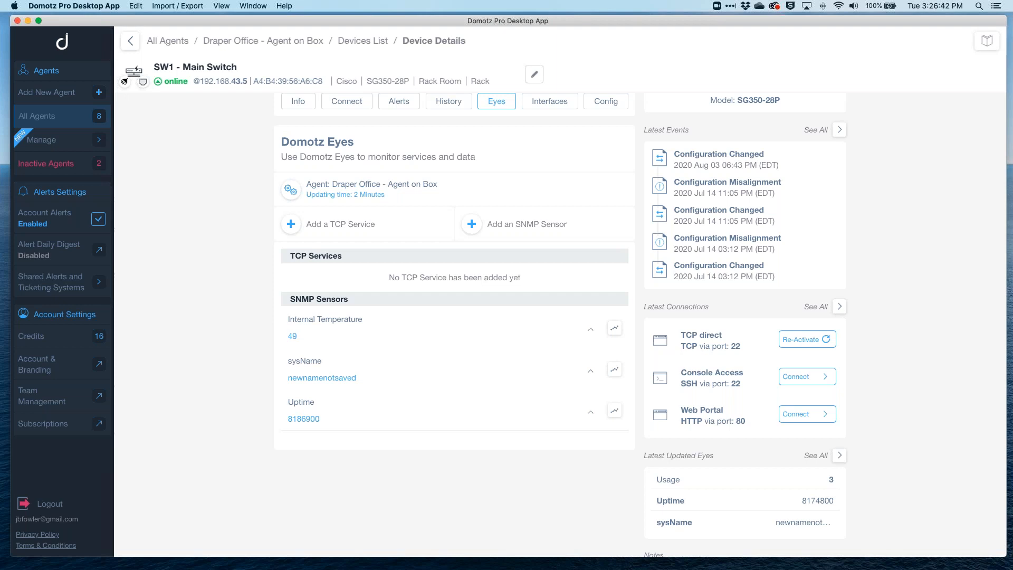
Switch to the Domotz Pro page in Safari and search the Draper Office device list for "broth".
{"action": "key", "text": "super+Tab"}
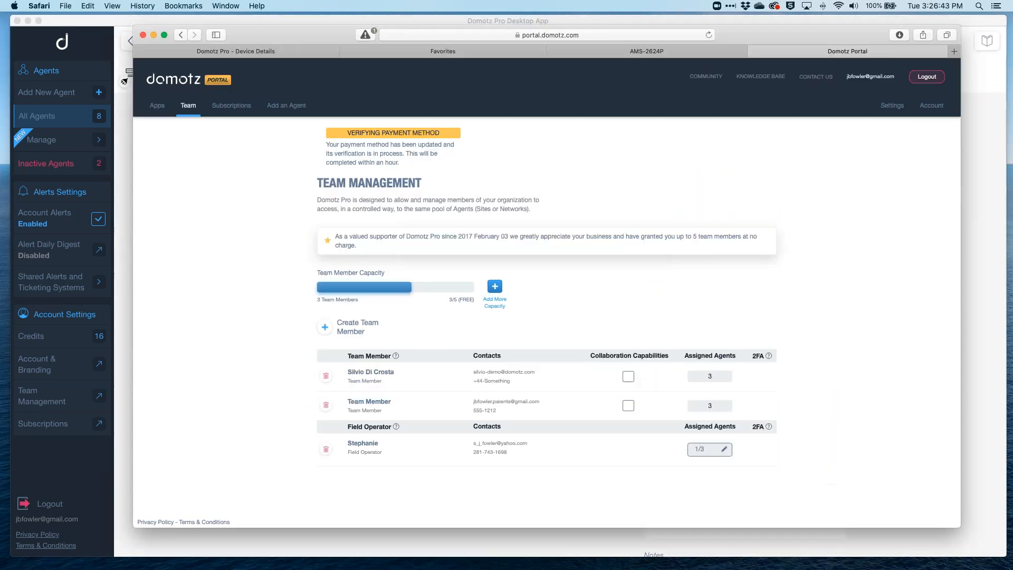
{"action": "left_click", "coordinate": [270, 52]}
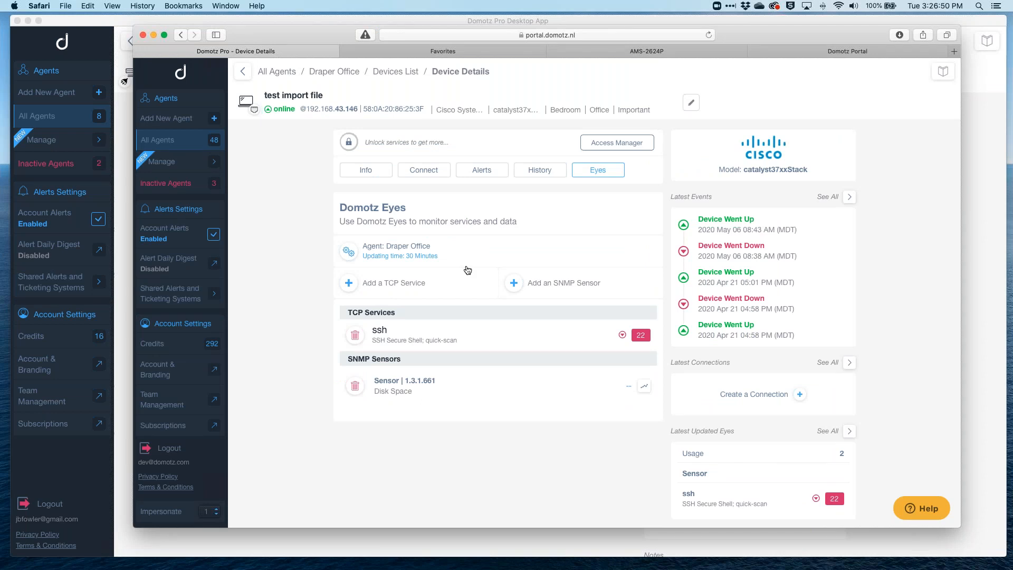
{"action": "left_click", "coordinate": [395, 72]}
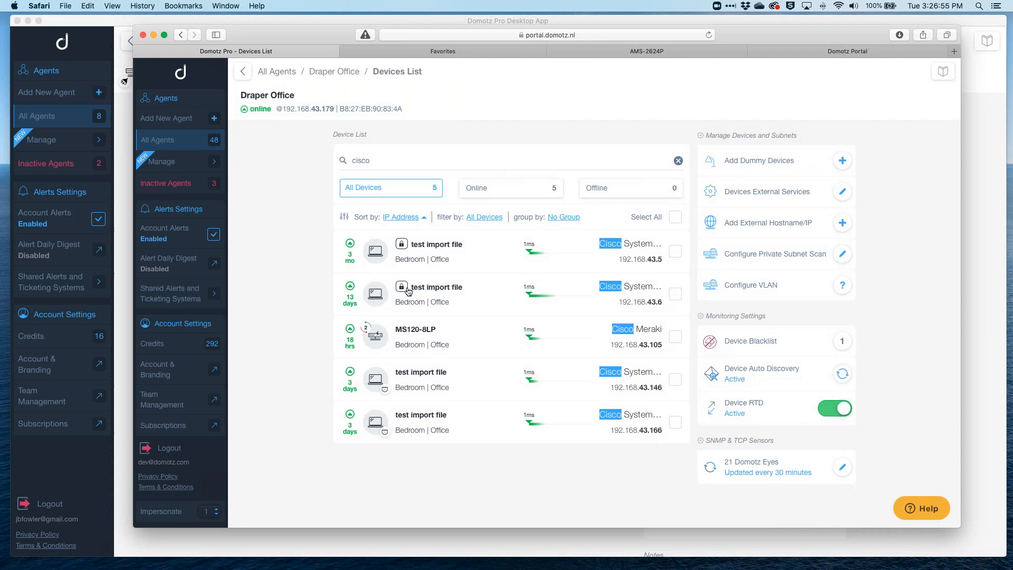
{"action": "left_click", "coordinate": [343, 73]}
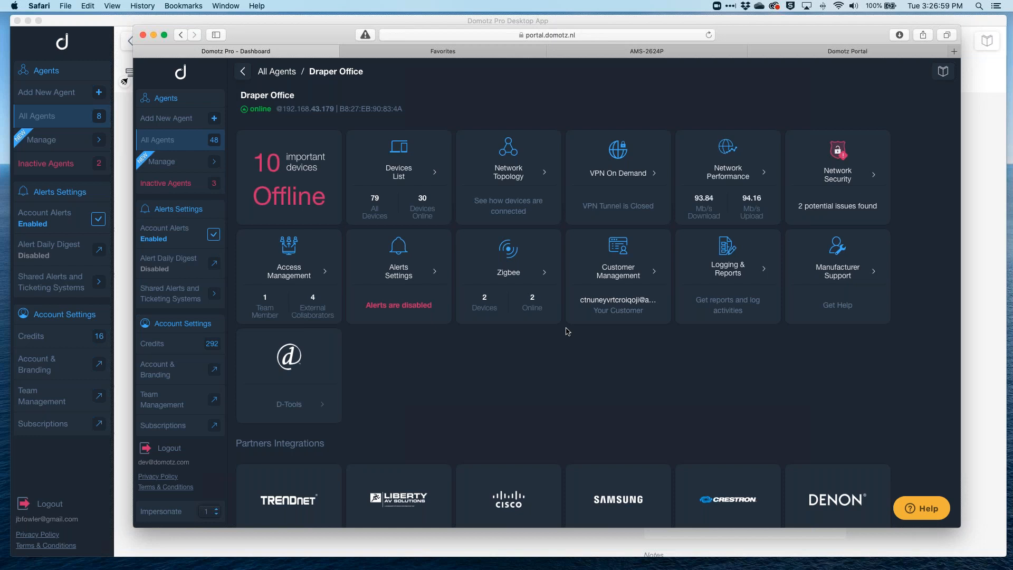
{"action": "left_click", "coordinate": [414, 175]}
{"action": "type", "text": "broth"}
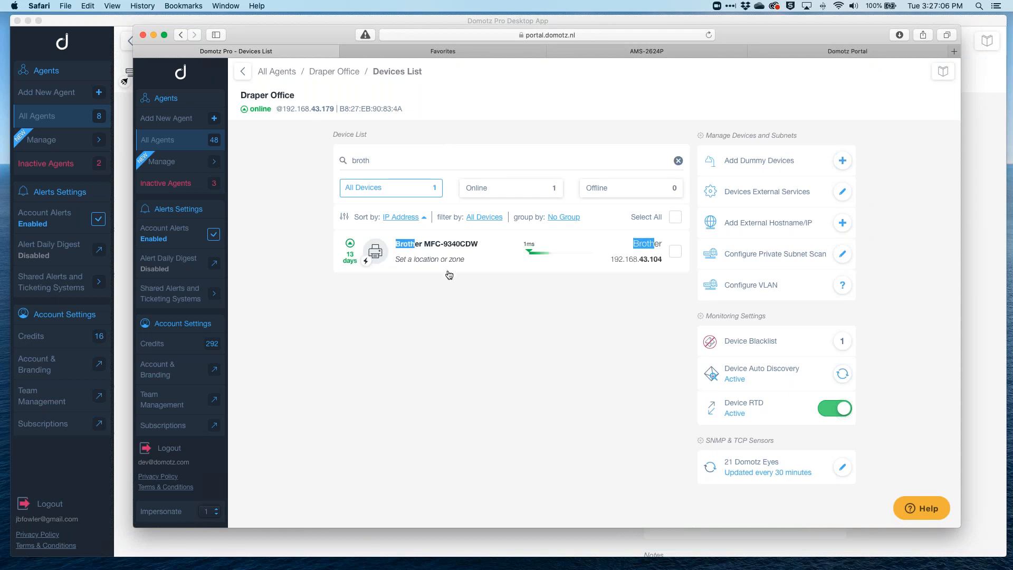
Open the Brother MFC-9340CDW's Domotz Eyes, start adding an SNMP sensor, and search the SNMP objects for "cya".
{"action": "left_click", "coordinate": [454, 243]}
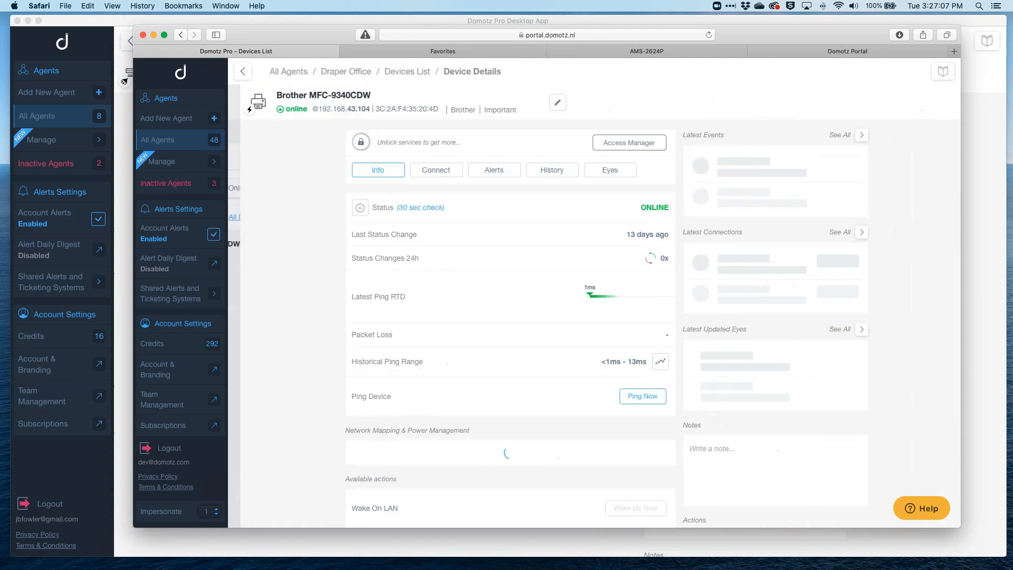
{"action": "left_click", "coordinate": [589, 171]}
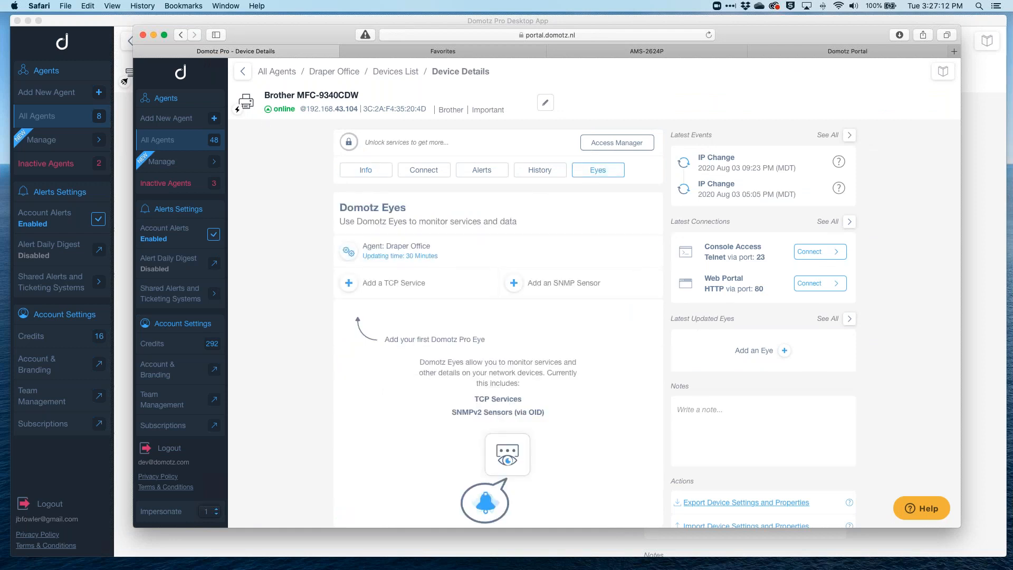
{"action": "left_click", "coordinate": [514, 284]}
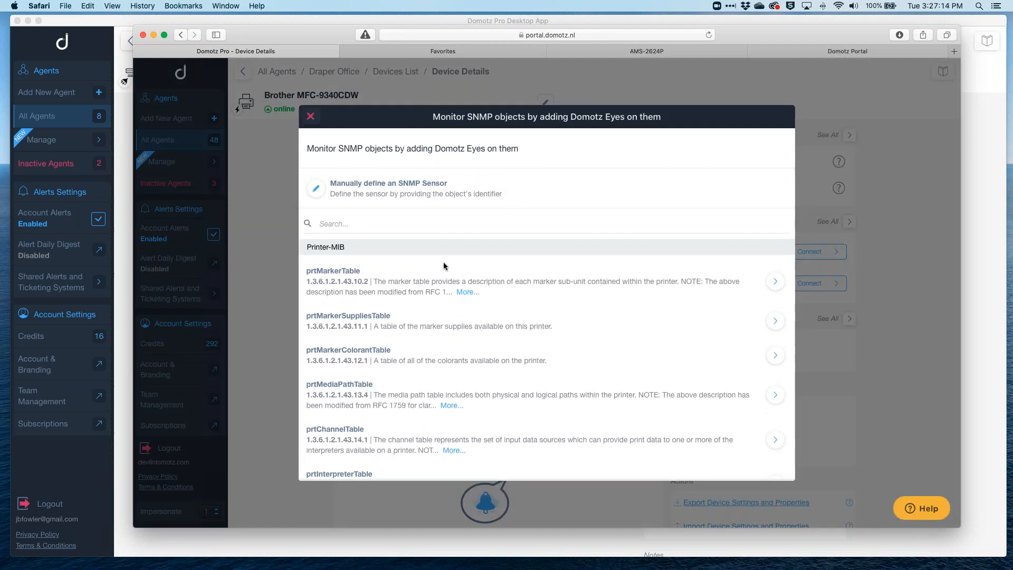
{"action": "left_click", "coordinate": [423, 225]}
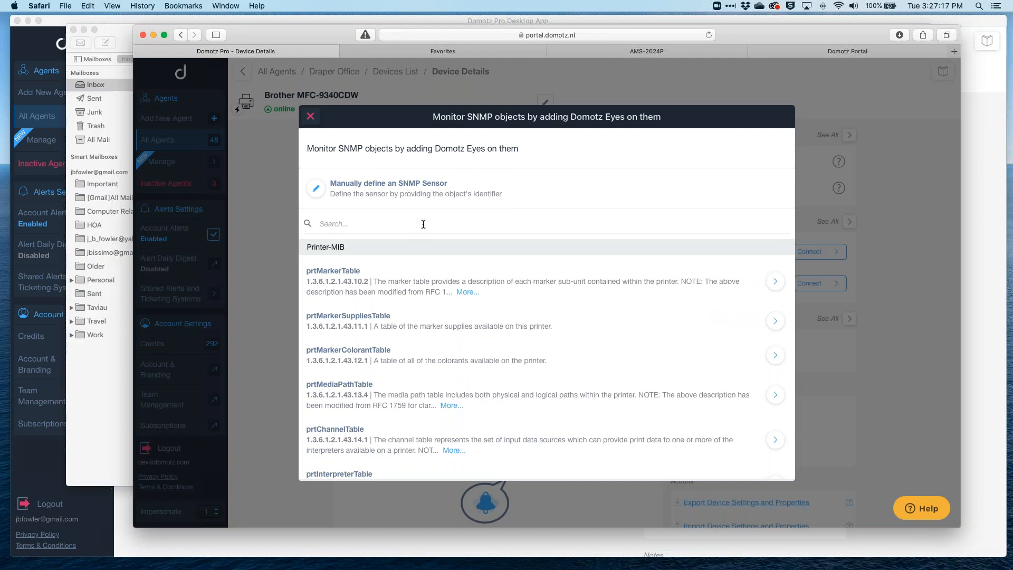
{"action": "type", "text": "cya"}
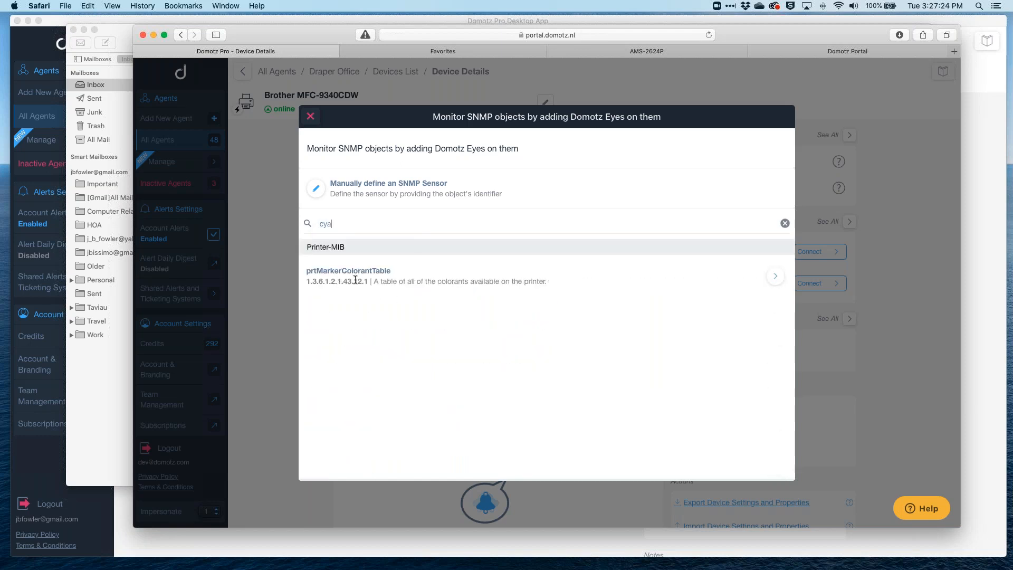
Add the retrieved prtMarkerColorantValue colorants from prtMarkerColorantTable as SNMP sensors on the printer and close the sensor picker.
{"action": "left_click", "coordinate": [779, 278]}
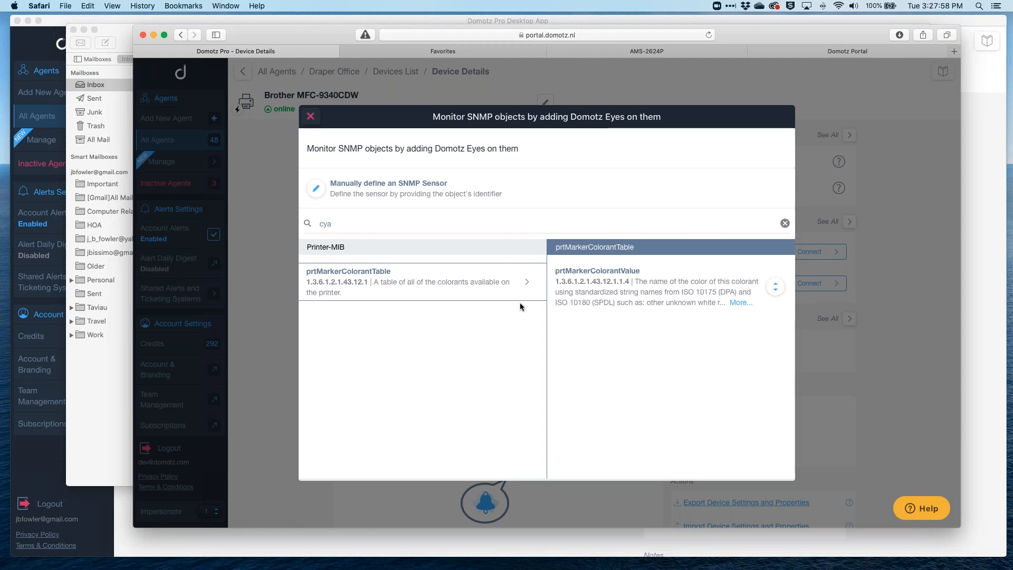
{"action": "left_click", "coordinate": [776, 288]}
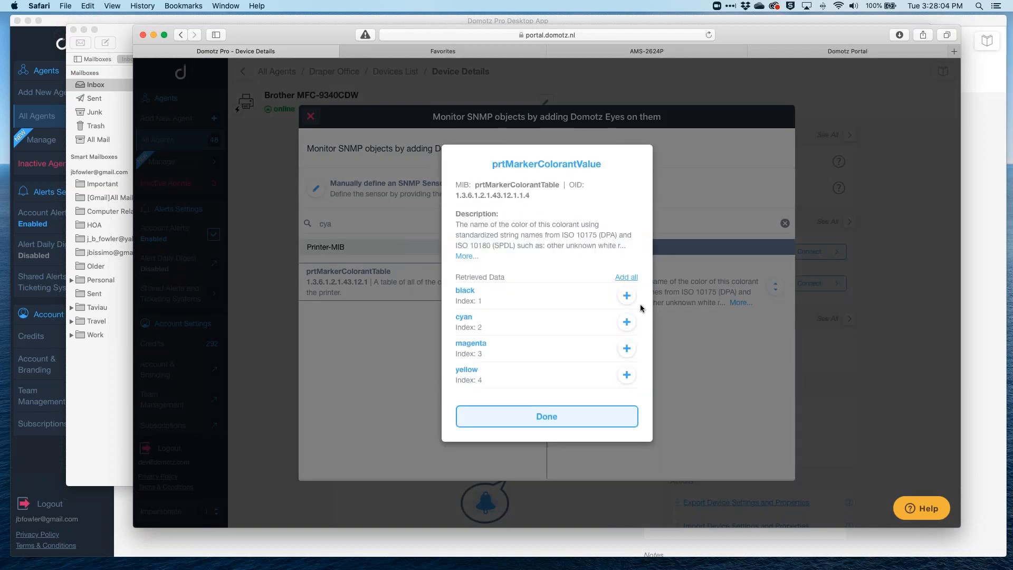
{"action": "left_click", "coordinate": [629, 278]}
{"action": "left_click", "coordinate": [558, 417]}
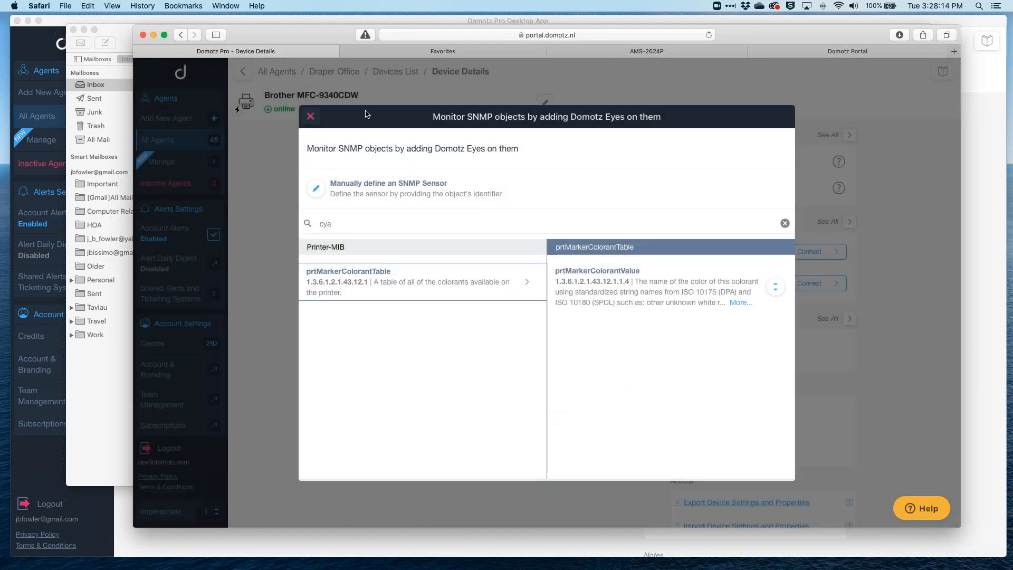
{"action": "left_click", "coordinate": [311, 117]}
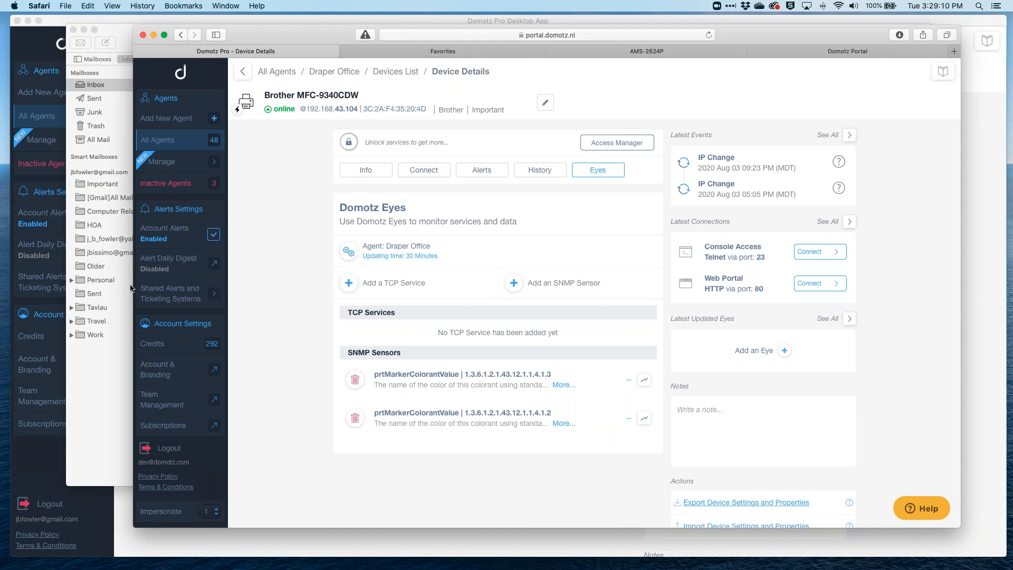
View the web portal's Shared Alerts and Ticketing Systems page, and switch back to the Domotz Pro Desktop App.
{"action": "left_click", "coordinate": [179, 290]}
{"action": "scroll", "coordinate": [418, 304], "scroll_direction": "down", "scroll_amount": 2}
{"action": "scroll", "coordinate": [419, 304], "scroll_direction": "up", "scroll_amount": 2}
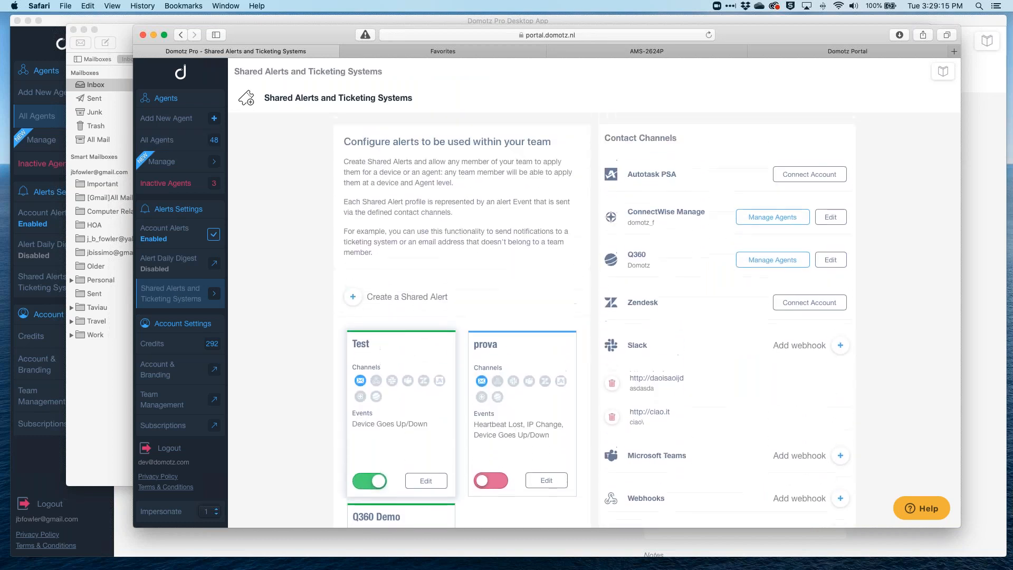
{"action": "left_click", "coordinate": [124, 36]}
{"action": "left_click", "coordinate": [52, 38]}
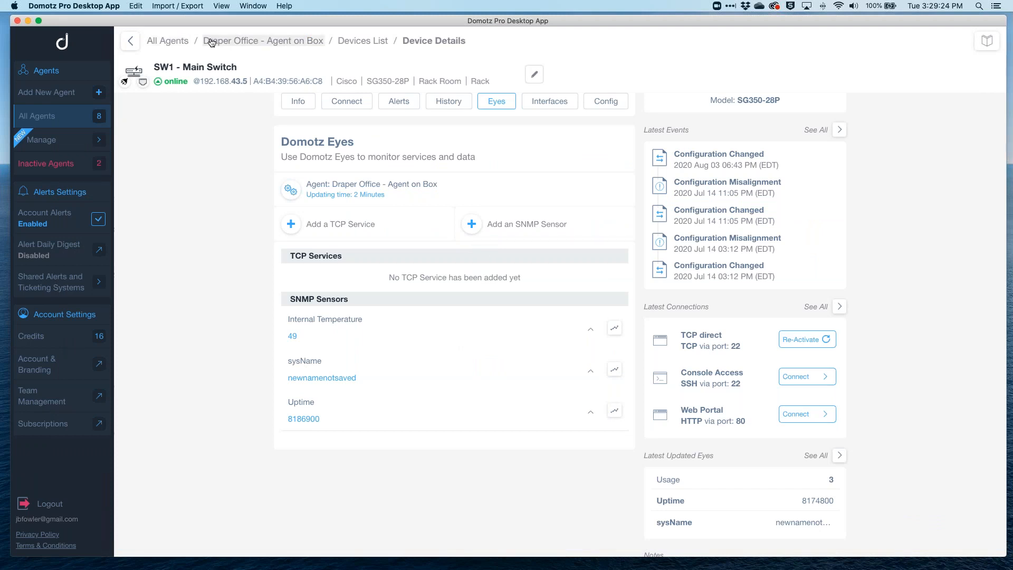
Open Shared Alerts and Ticketing Systems and examine the shared alert profiles and the ticketing, Slack, Microsoft Teams, webhook and email contact channels.
{"action": "left_click", "coordinate": [56, 283]}
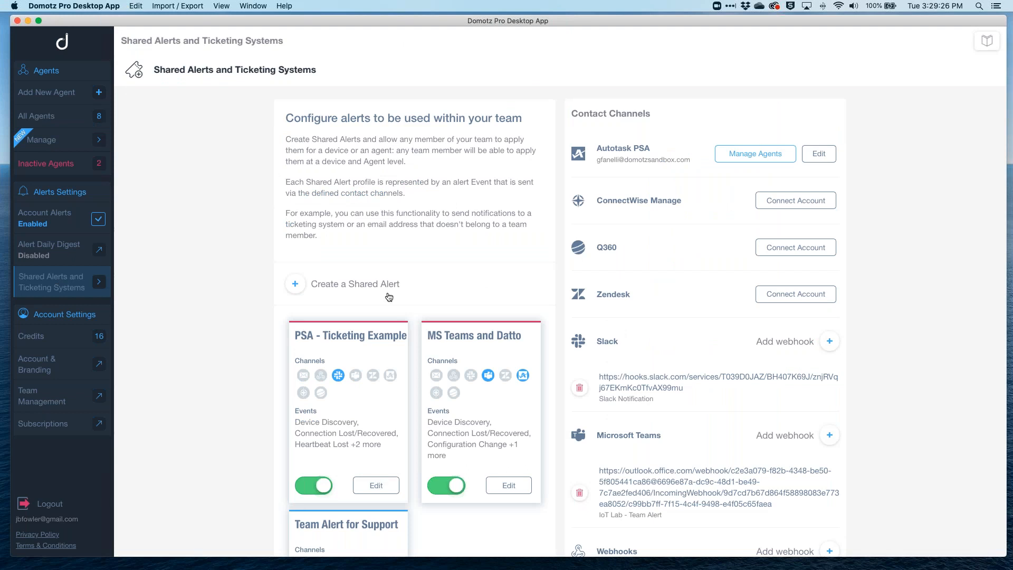
{"action": "scroll", "coordinate": [436, 238], "scroll_direction": "down", "scroll_amount": 1}
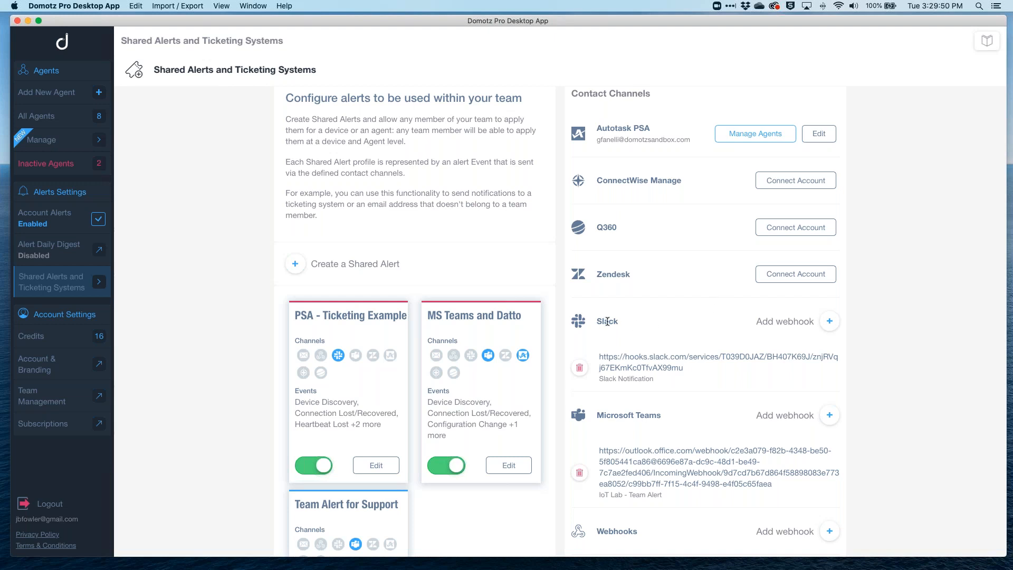
{"action": "scroll", "coordinate": [651, 415], "scroll_direction": "down", "scroll_amount": 1}
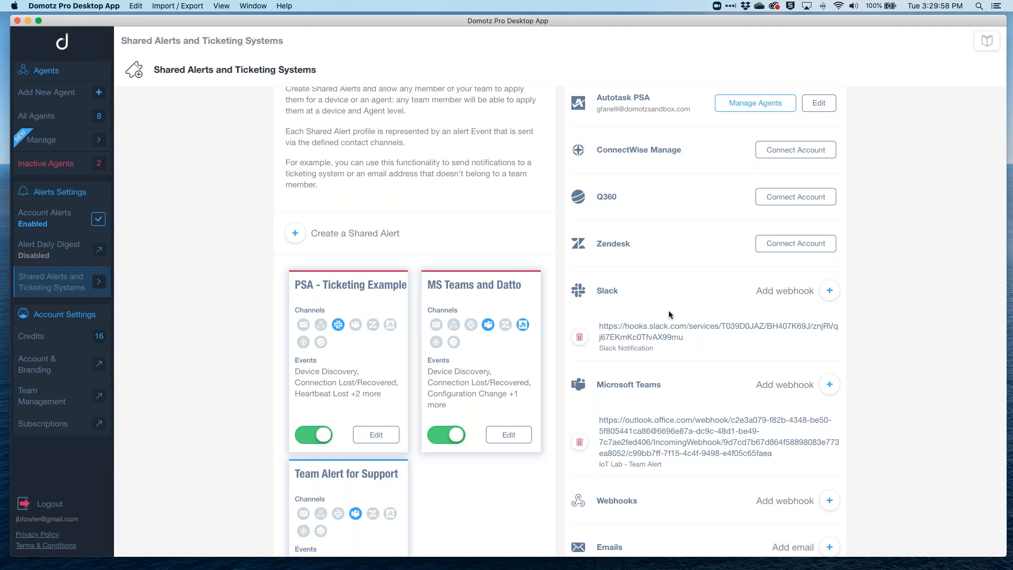
{"action": "scroll", "coordinate": [669, 314], "scroll_direction": "down", "scroll_amount": 3}
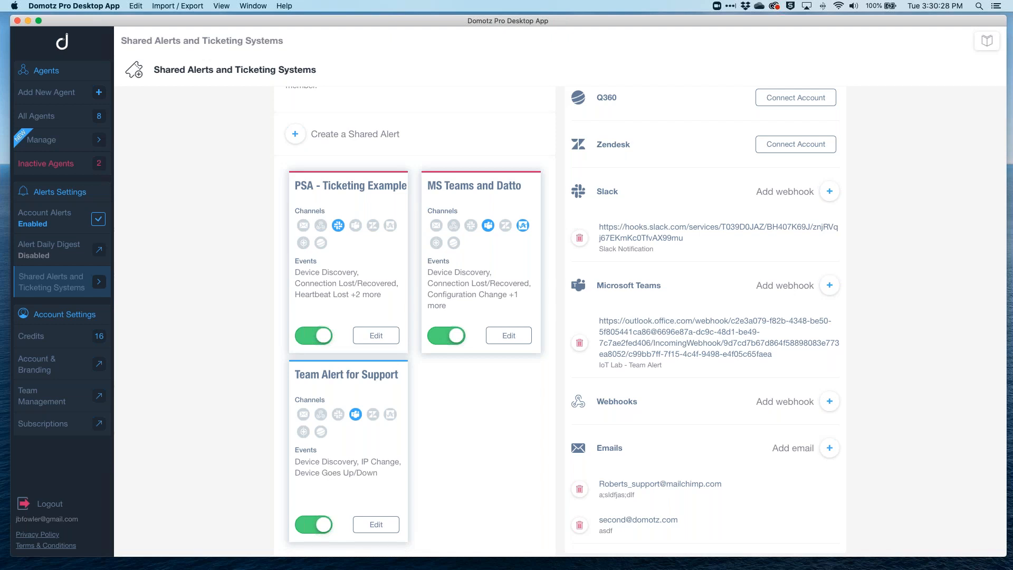
{"action": "scroll", "coordinate": [697, 236], "scroll_direction": "up", "scroll_amount": 5}
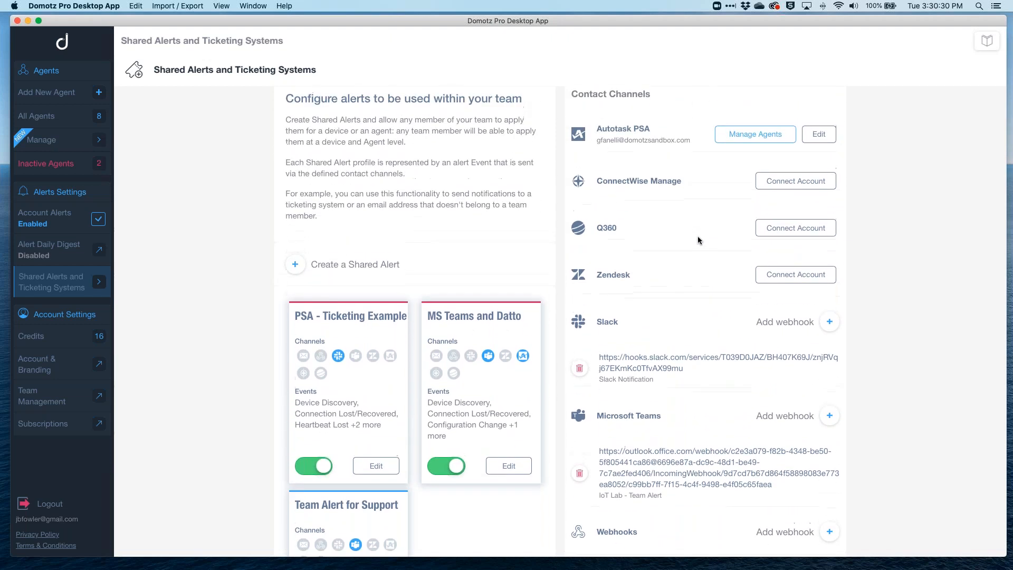
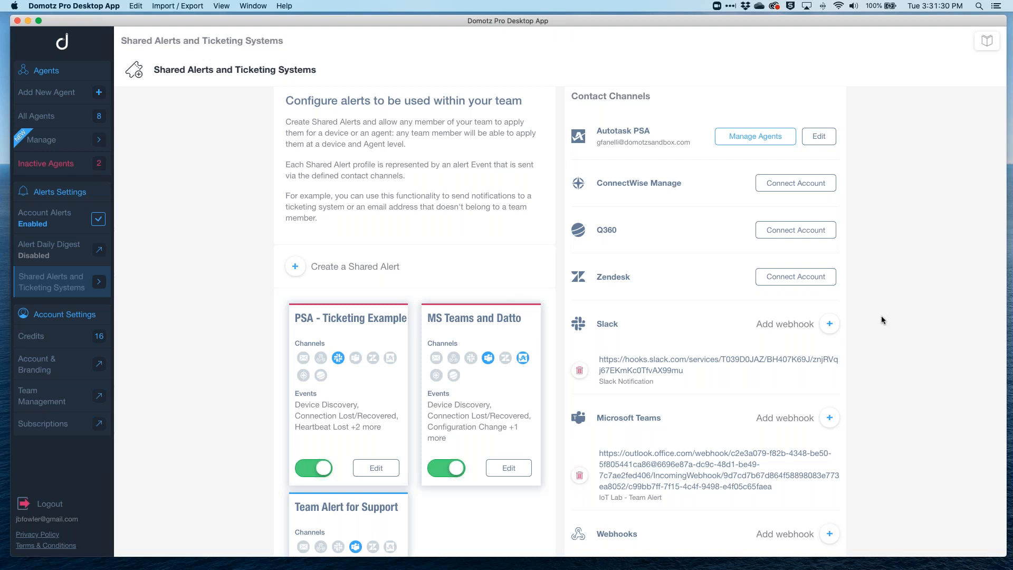
{"action": "scroll", "coordinate": [516, 306], "scroll_direction": "down", "scroll_amount": 1}
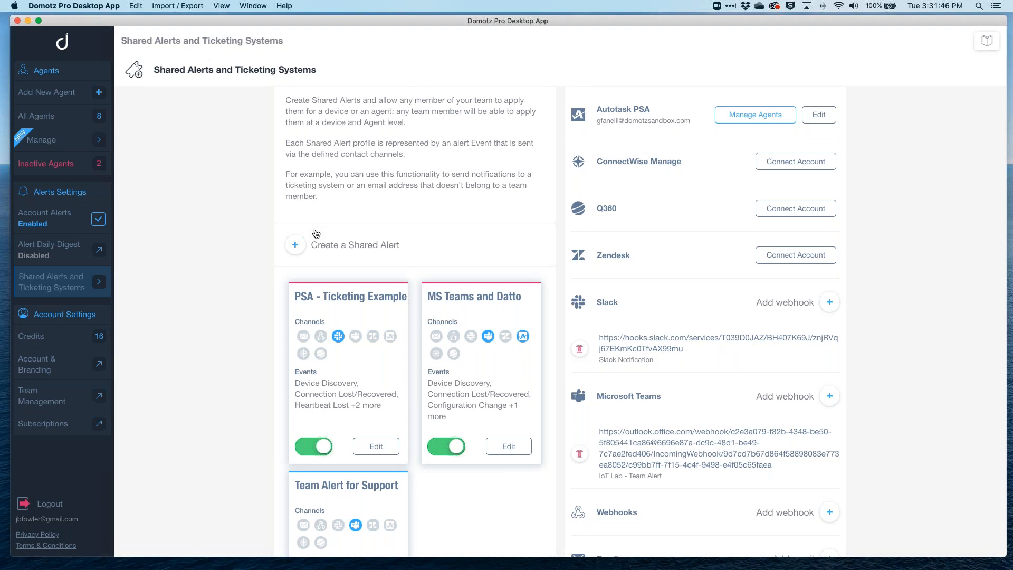
{"action": "scroll", "coordinate": [262, 324], "scroll_direction": "down", "scroll_amount": 3}
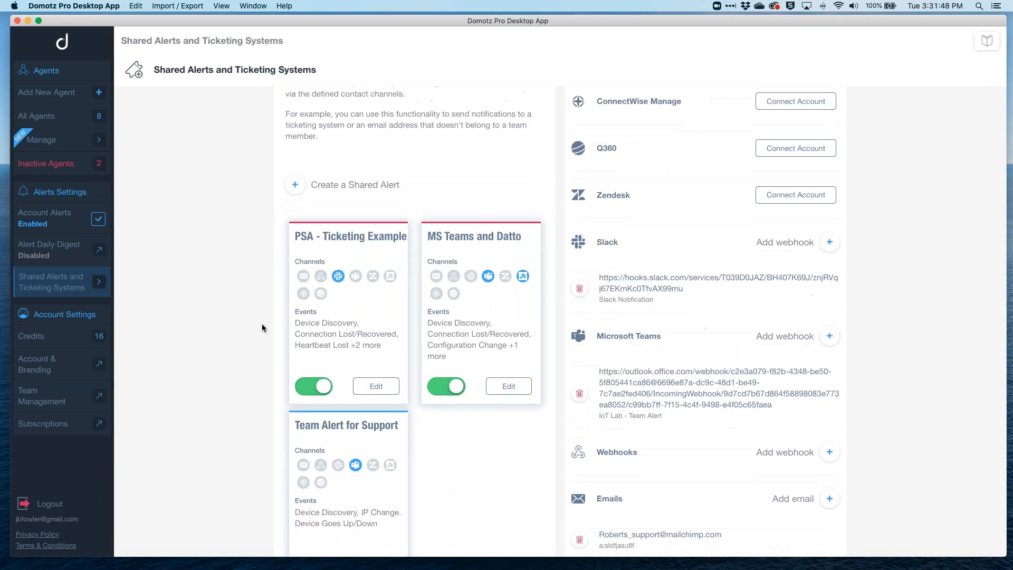
{"action": "scroll", "coordinate": [261, 324], "scroll_direction": "up", "scroll_amount": 4}
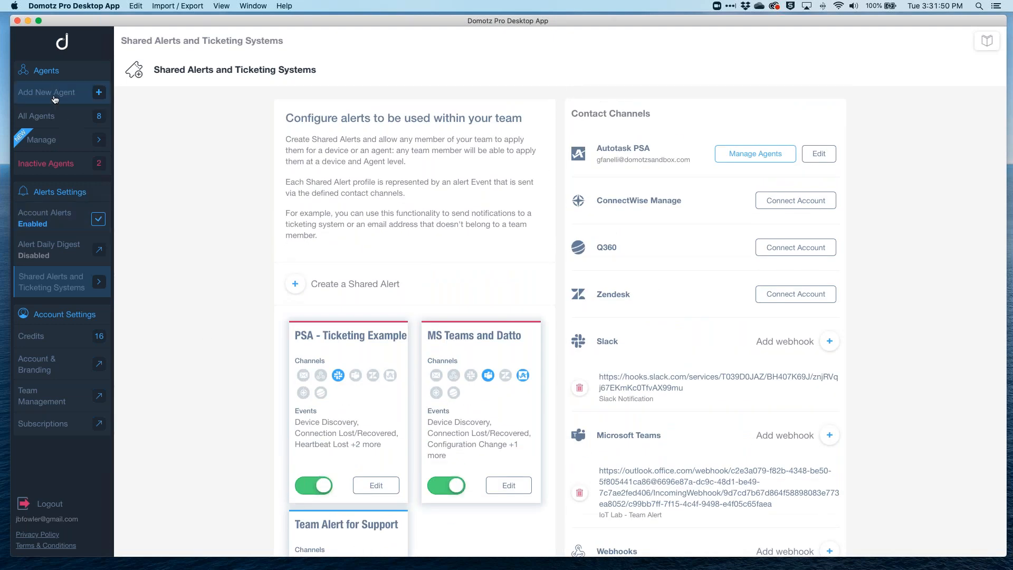
Open the IoT Lab agent's Network Security, view the TCP Open Port Scanner, and return to the security overview.
{"action": "left_click", "coordinate": [54, 121]}
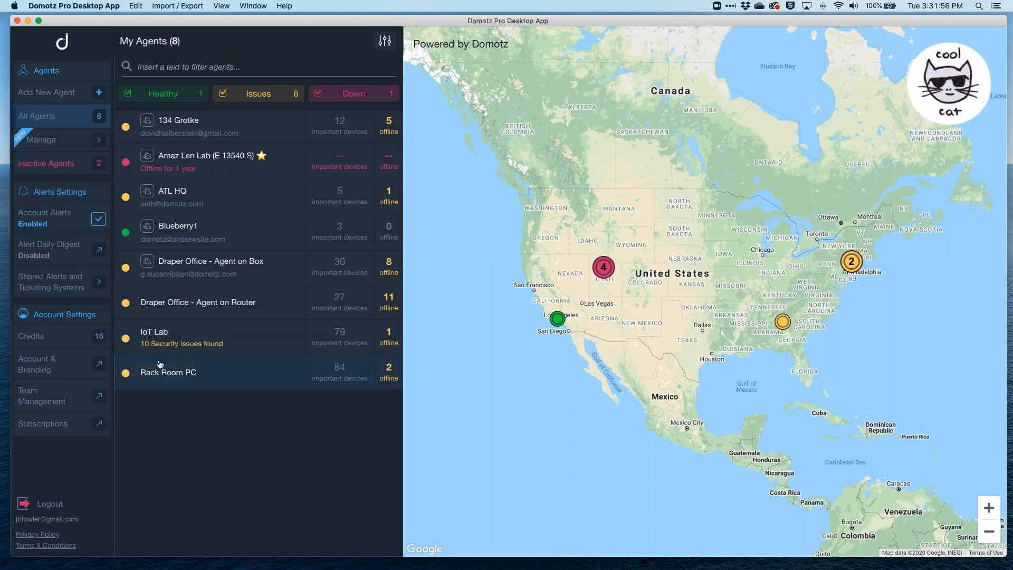
{"action": "left_click", "coordinate": [222, 340]}
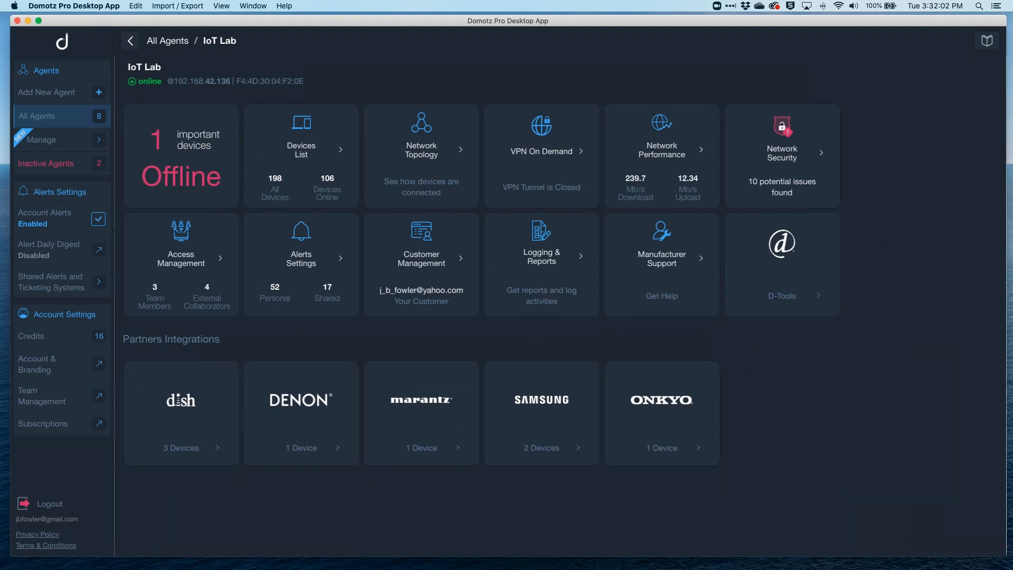
{"action": "left_click", "coordinate": [799, 152]}
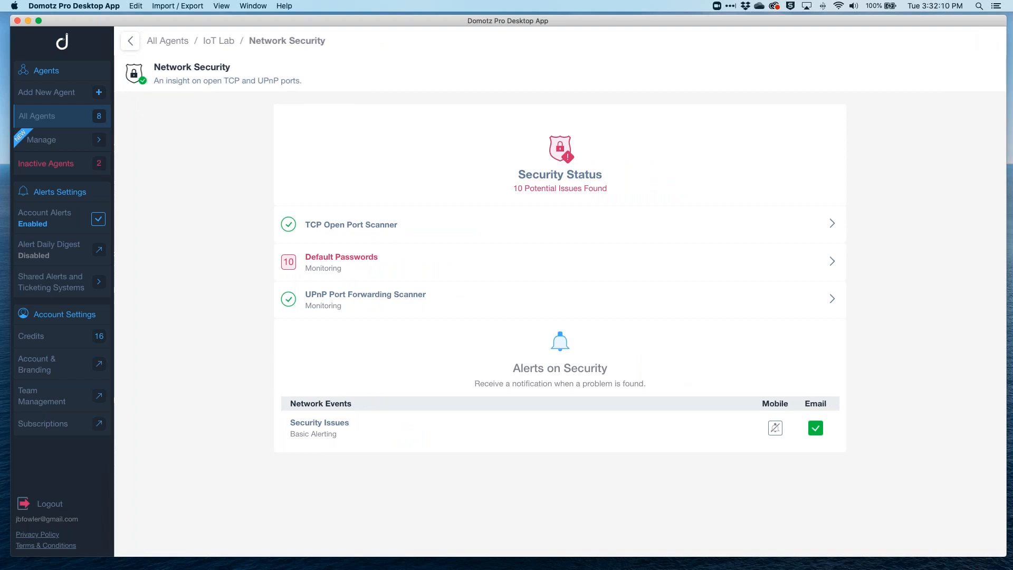
{"action": "left_click", "coordinate": [419, 229]}
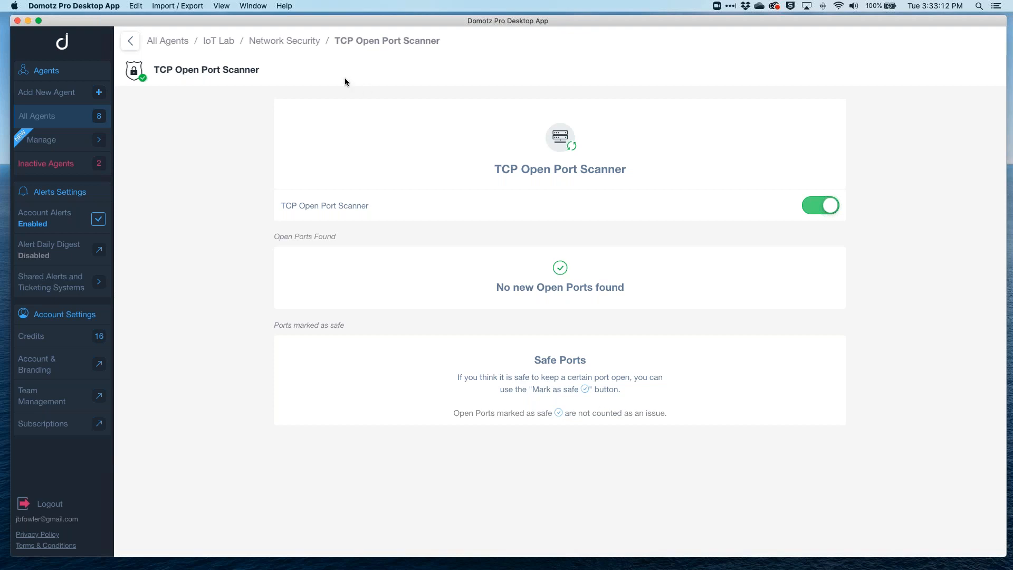
{"action": "left_click", "coordinate": [299, 41]}
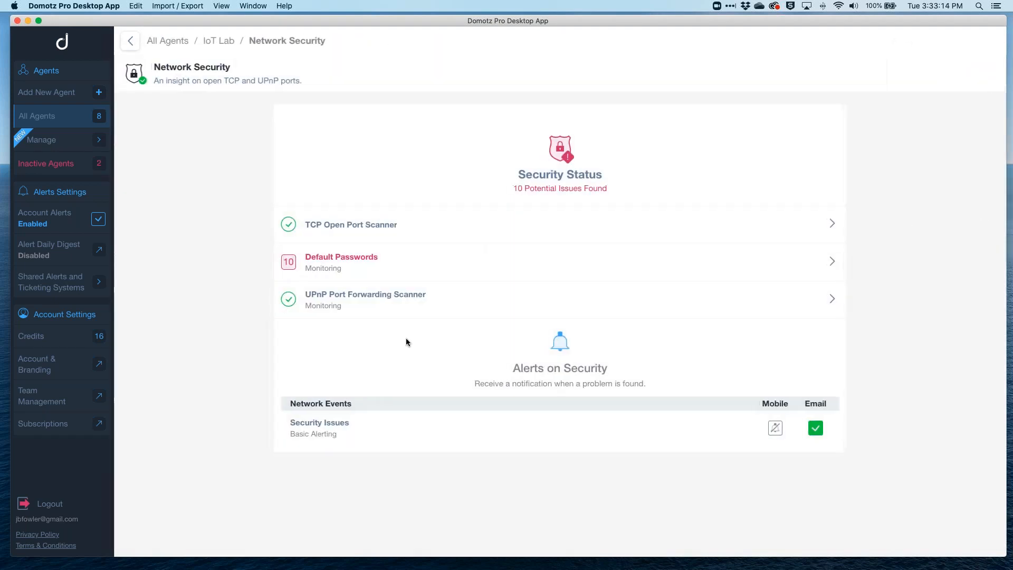
View IoT Lab's UPnP Port Forwarding Scanner, and review the devices listed under Default Passwords.
{"action": "left_click", "coordinate": [402, 304]}
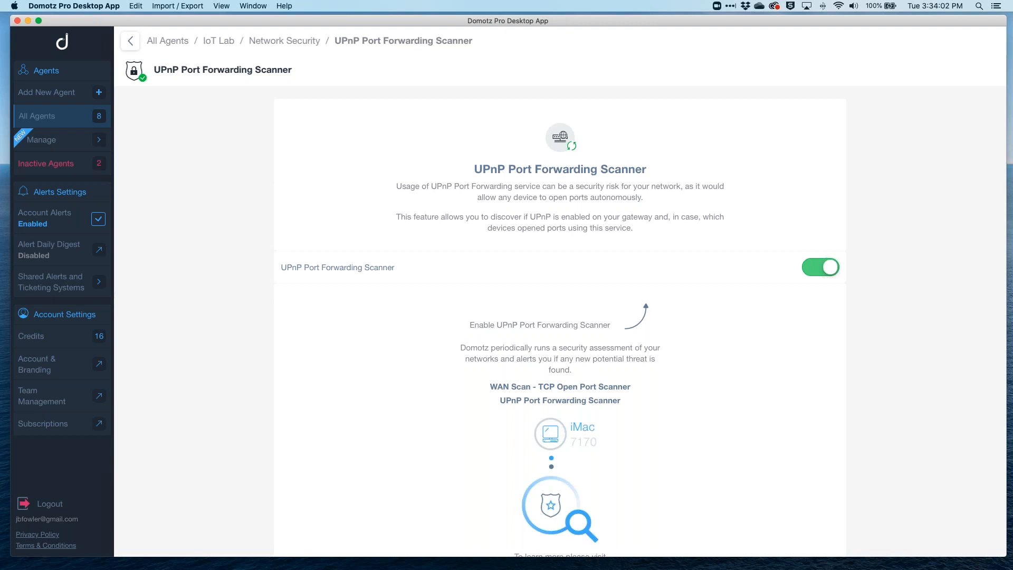
{"action": "left_click", "coordinate": [279, 40]}
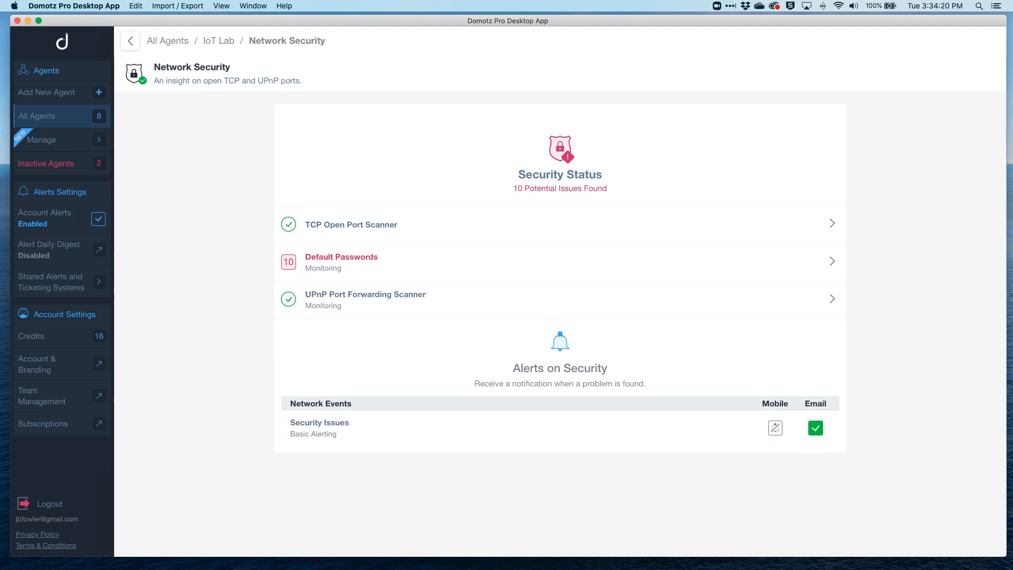
{"action": "left_click", "coordinate": [341, 257]}
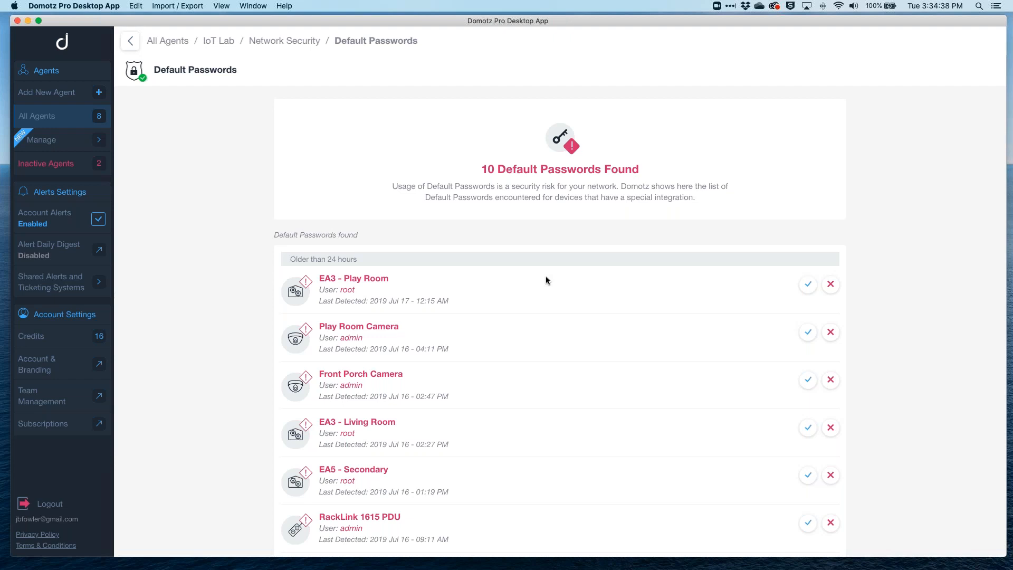
{"action": "scroll", "coordinate": [512, 279], "scroll_direction": "down", "scroll_amount": 5}
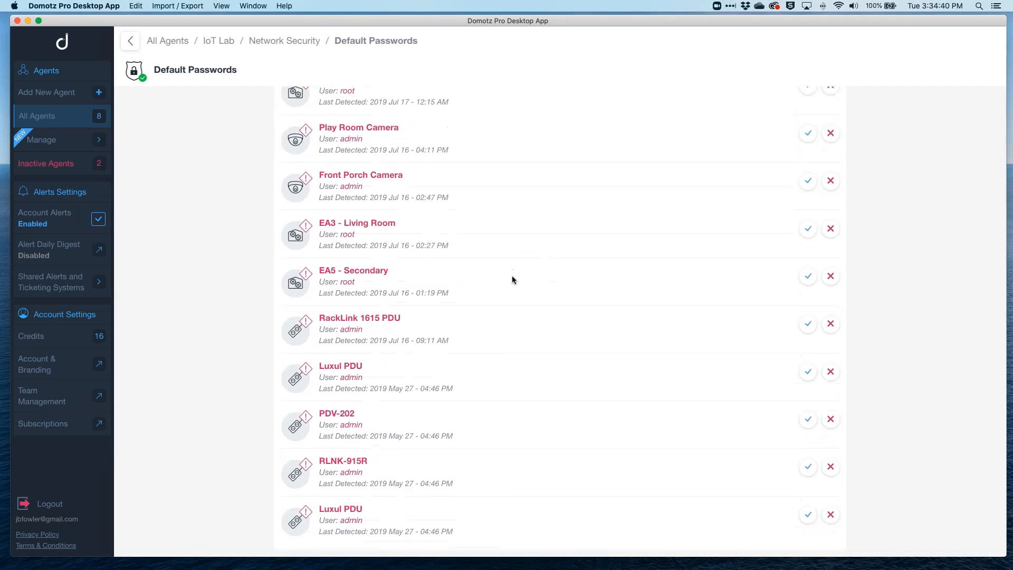
{"action": "scroll", "coordinate": [512, 280], "scroll_direction": "up", "scroll_amount": 5}
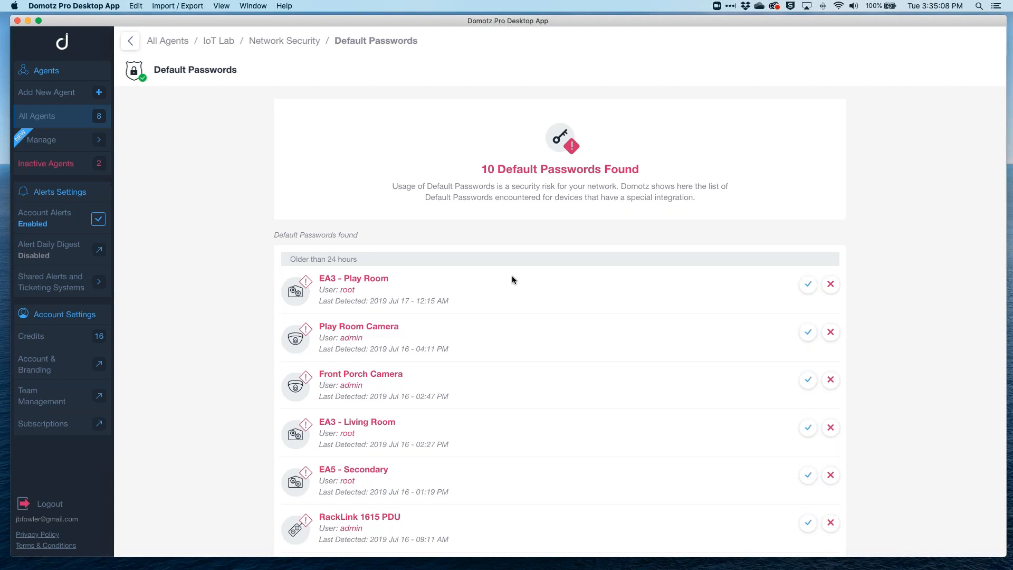
Open IoT Lab's Logging & Reports and look through the logged connections, ping sessions and VPN tunnel activity.
{"action": "left_click", "coordinate": [232, 46]}
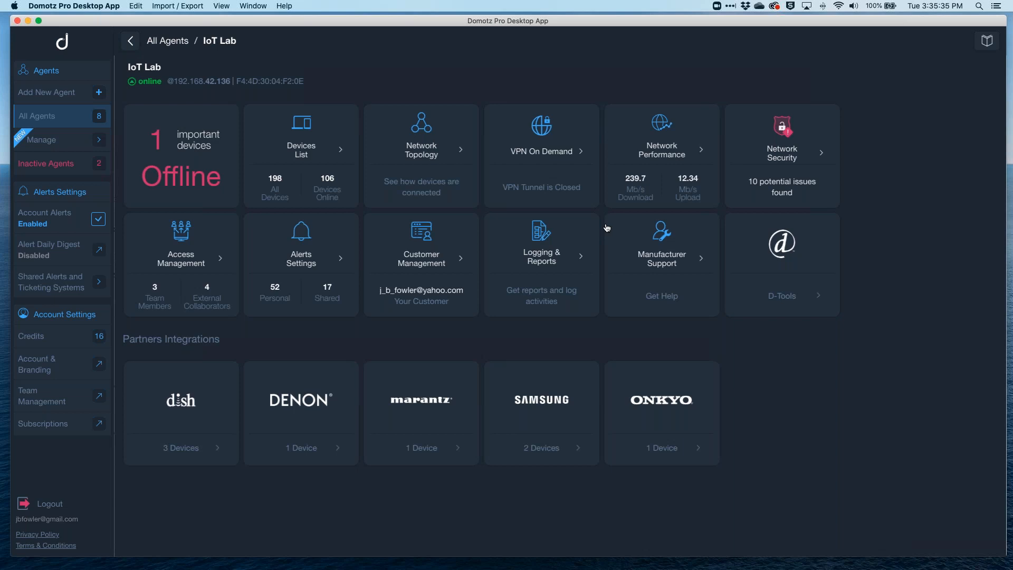
{"action": "left_click", "coordinate": [542, 259]}
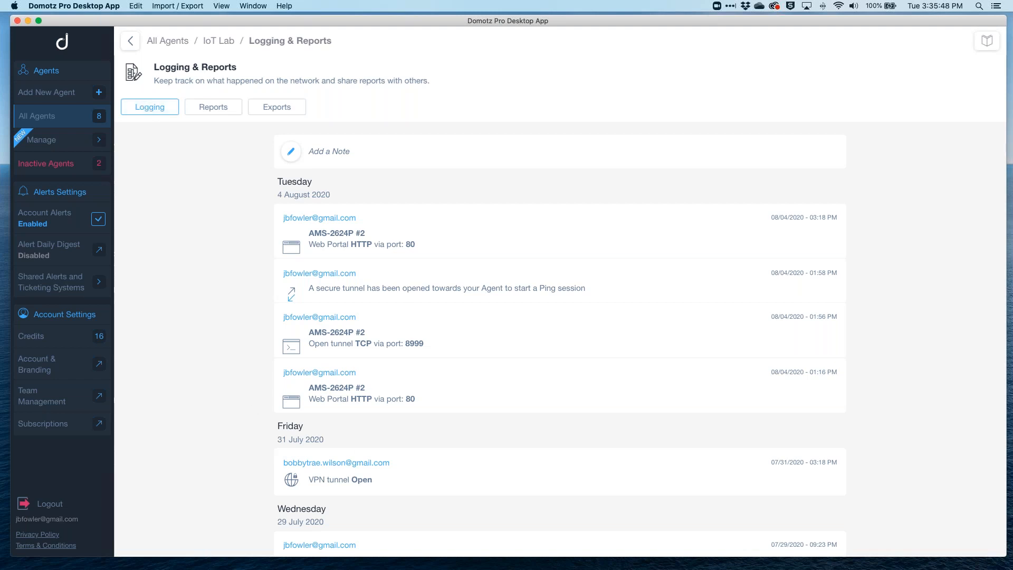
{"action": "scroll", "coordinate": [375, 310], "scroll_direction": "down", "scroll_amount": 2}
{"action": "scroll", "coordinate": [375, 311], "scroll_direction": "down", "scroll_amount": 1}
{"action": "scroll", "coordinate": [375, 311], "scroll_direction": "up", "scroll_amount": 3}
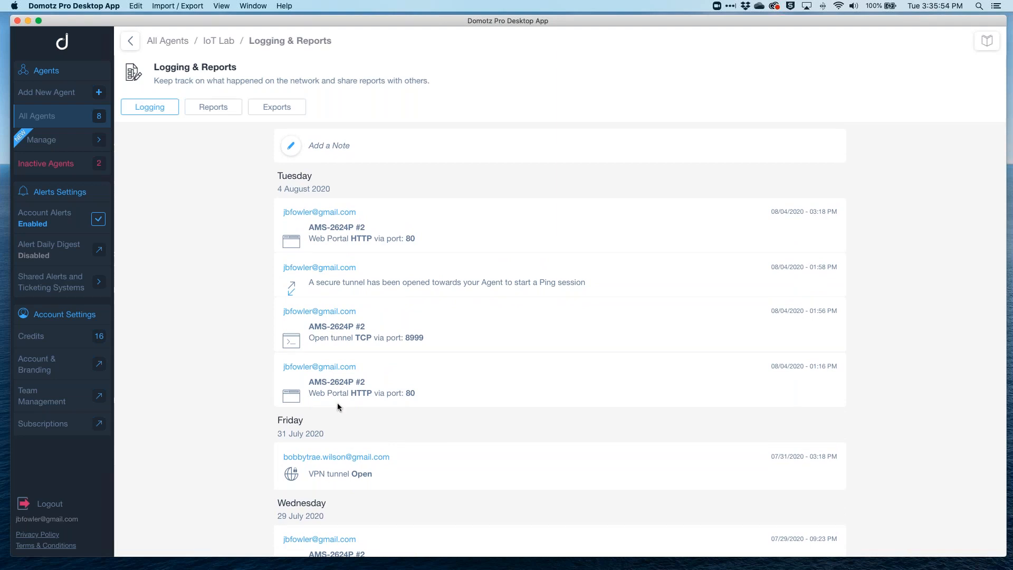
{"action": "scroll", "coordinate": [317, 127], "scroll_direction": "up", "scroll_amount": 1}
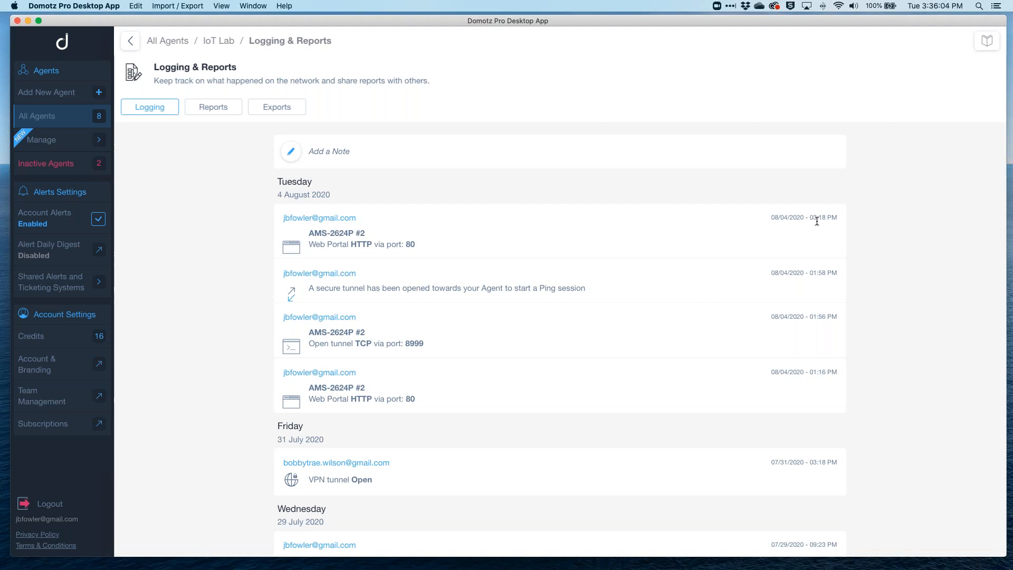
{"action": "scroll", "coordinate": [322, 264], "scroll_direction": "down", "scroll_amount": 5}
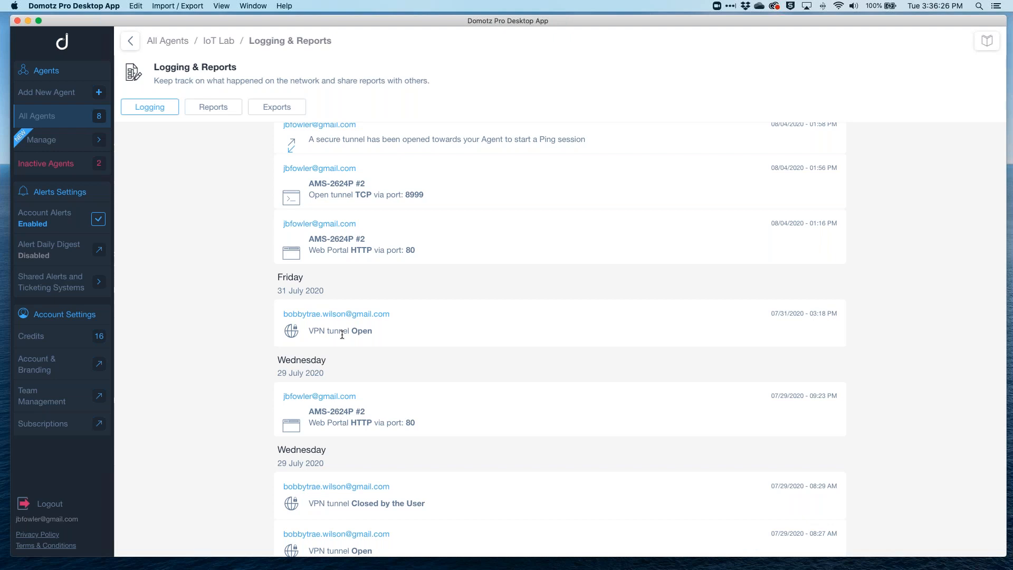
Open IoT Lab's Reports and review the recipients, contents and structure of the manual Last 30 Days Network Report.
{"action": "scroll", "coordinate": [376, 255], "scroll_direction": "up", "scroll_amount": 5}
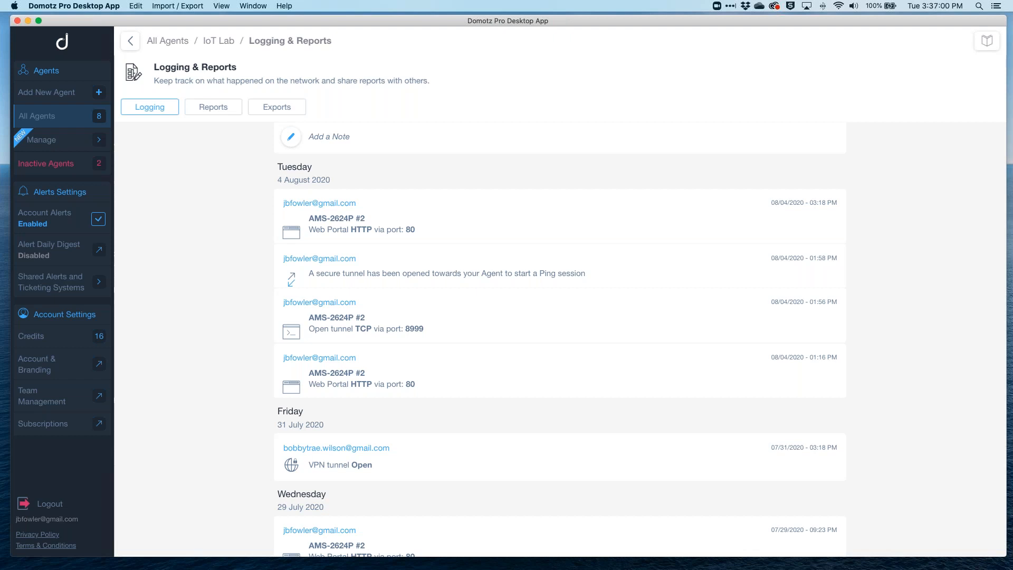
{"action": "left_click", "coordinate": [217, 113]}
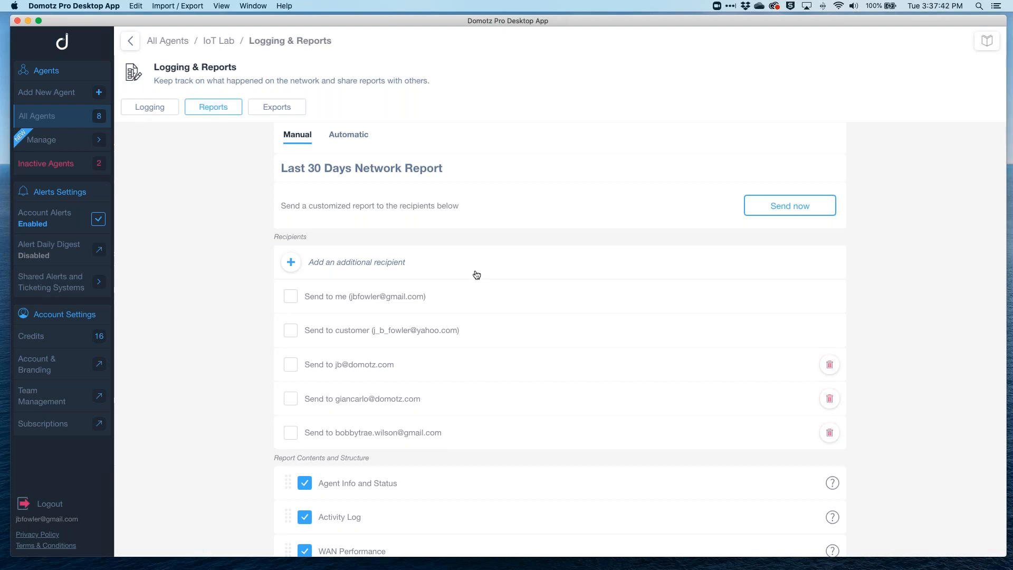
{"action": "scroll", "coordinate": [475, 276], "scroll_direction": "down", "scroll_amount": 2}
{"action": "scroll", "coordinate": [479, 270], "scroll_direction": "up", "scroll_amount": 3}
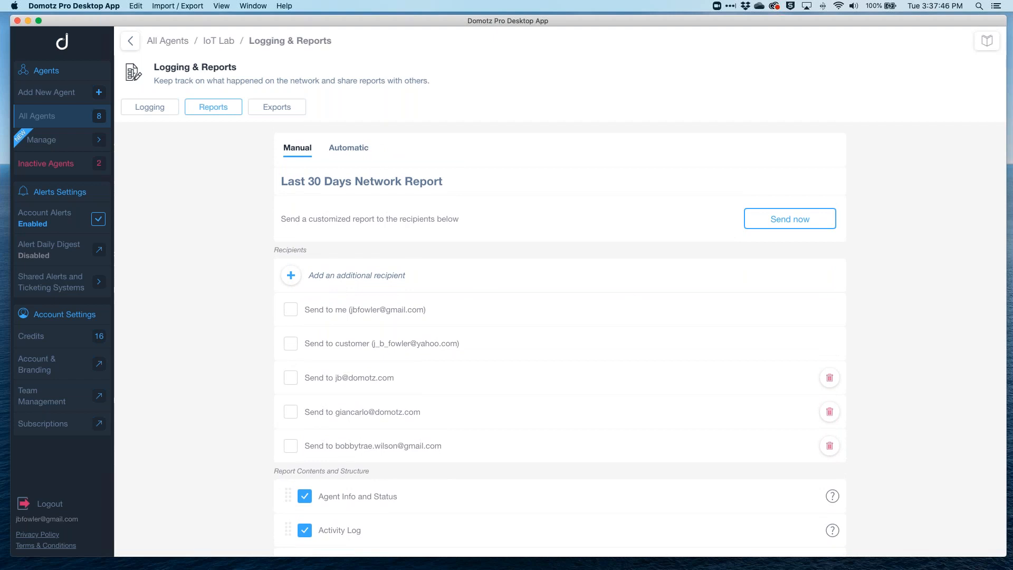
{"action": "scroll", "coordinate": [320, 200], "scroll_direction": "down", "scroll_amount": 5}
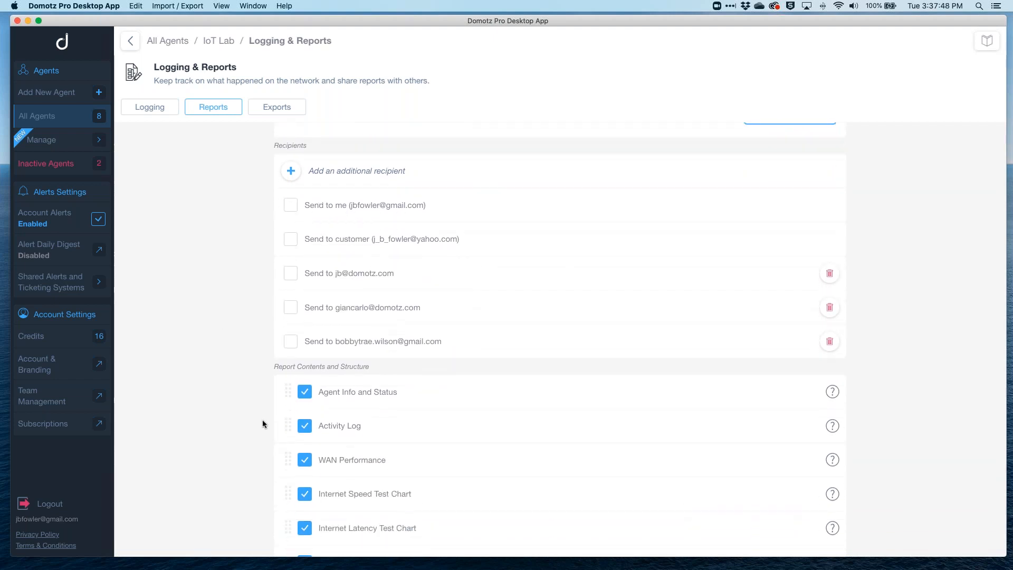
{"action": "scroll", "coordinate": [475, 338], "scroll_direction": "down", "scroll_amount": 4}
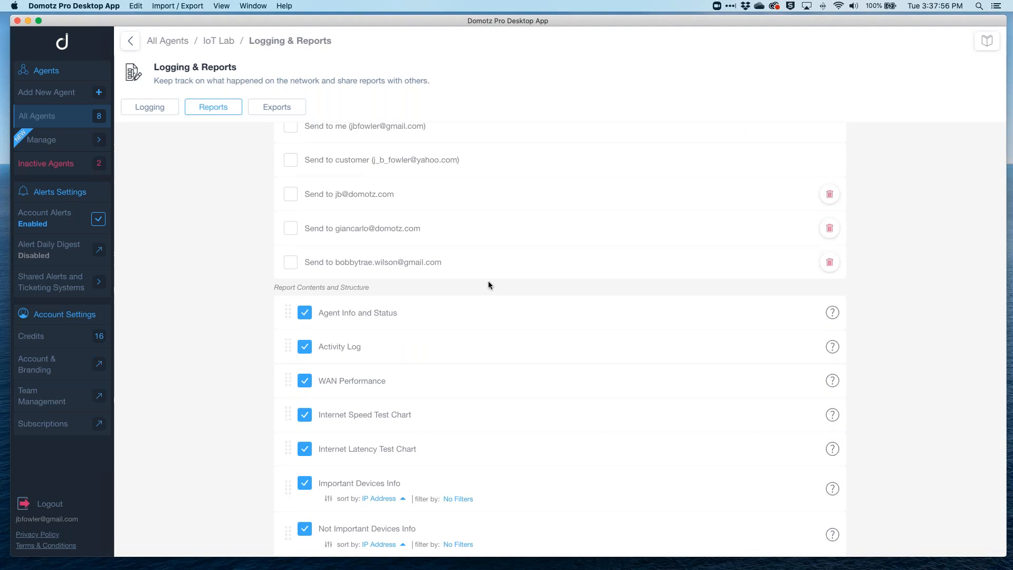
{"action": "left_click", "coordinate": [306, 386]}
{"action": "scroll", "coordinate": [485, 390], "scroll_direction": "up", "scroll_amount": 3}
{"action": "scroll", "coordinate": [306, 182], "scroll_direction": "up", "scroll_amount": 4}
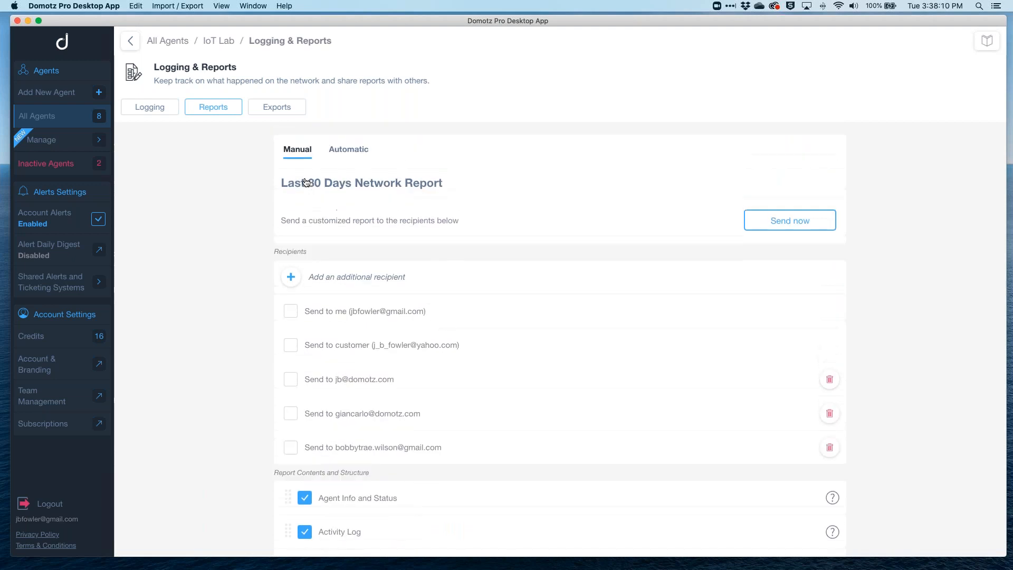
View IoT Lab's automatic report settings and the Device List export option.
{"action": "left_click", "coordinate": [362, 150]}
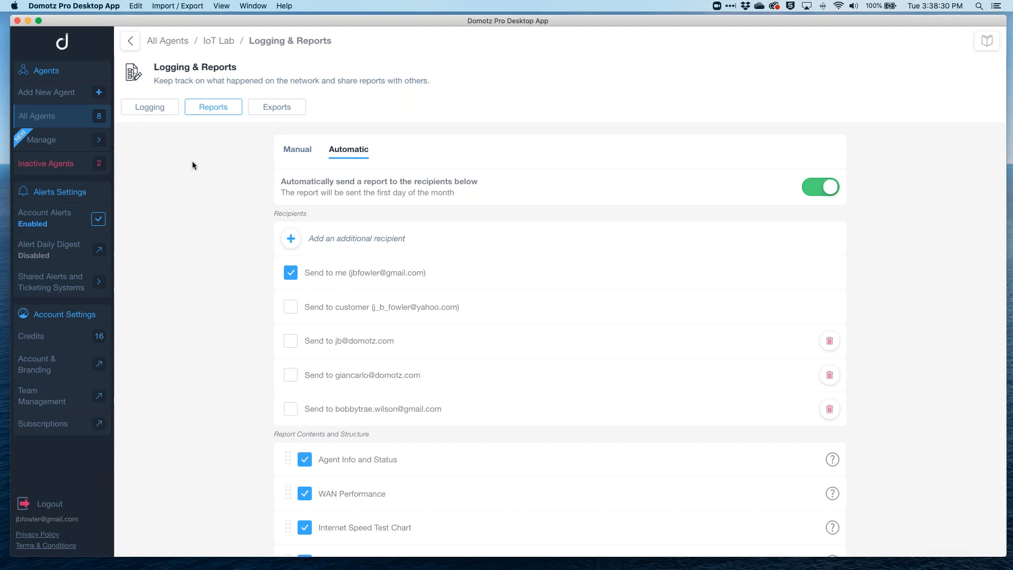
{"action": "left_click", "coordinate": [278, 109]}
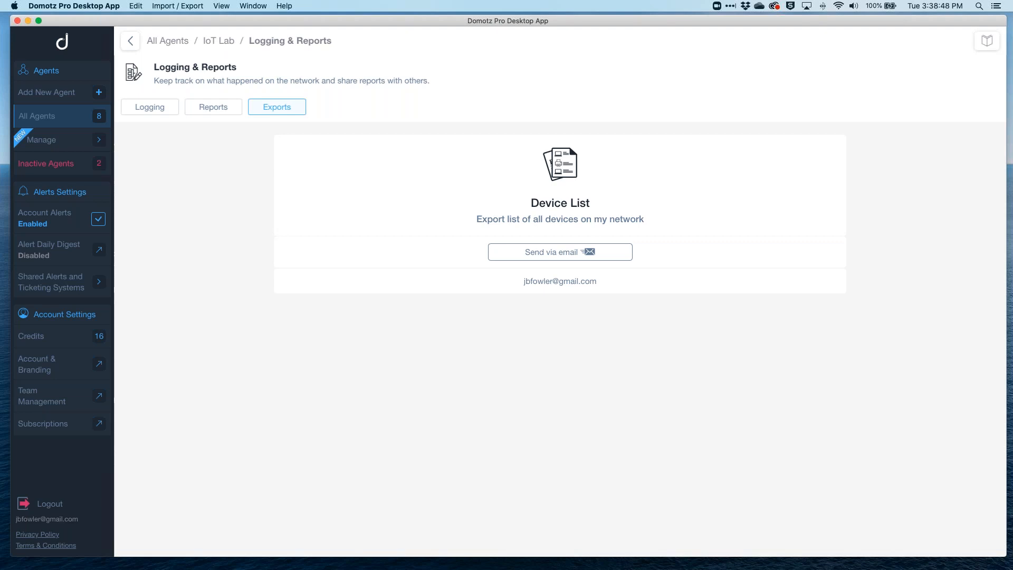
Open IoT Lab's Devices List and export it to Downloads as IoT Lab_2020-08-04_15-39-05.xlsx.
{"action": "left_click", "coordinate": [225, 47]}
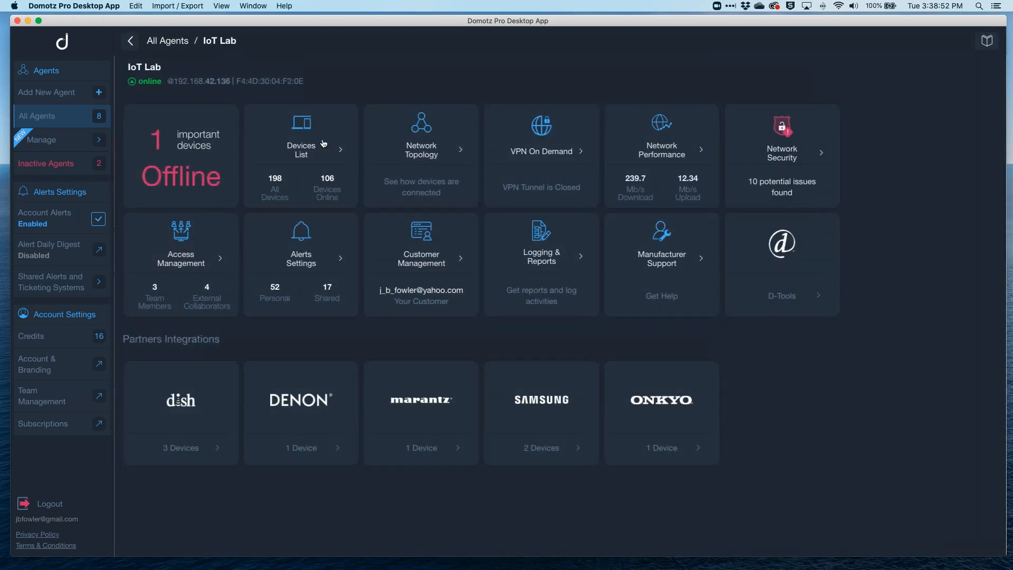
{"action": "left_click", "coordinate": [323, 143]}
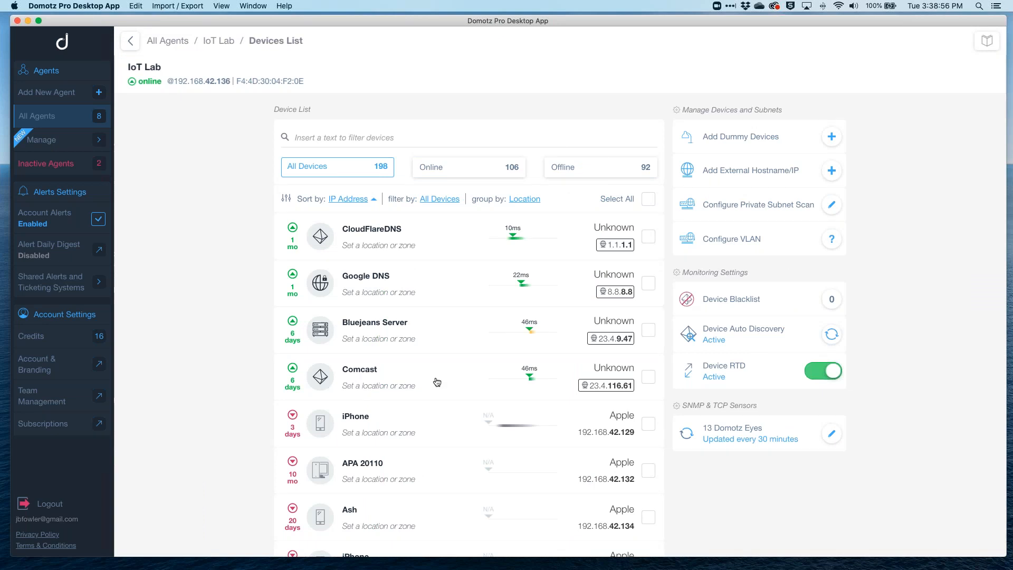
{"action": "left_click", "coordinate": [176, 5]}
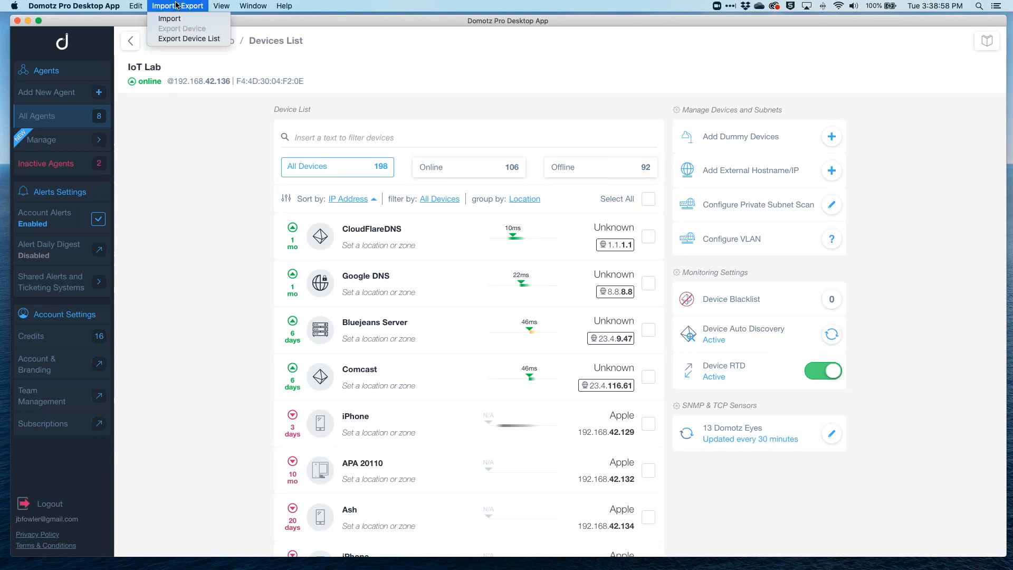
{"action": "left_click", "coordinate": [188, 39]}
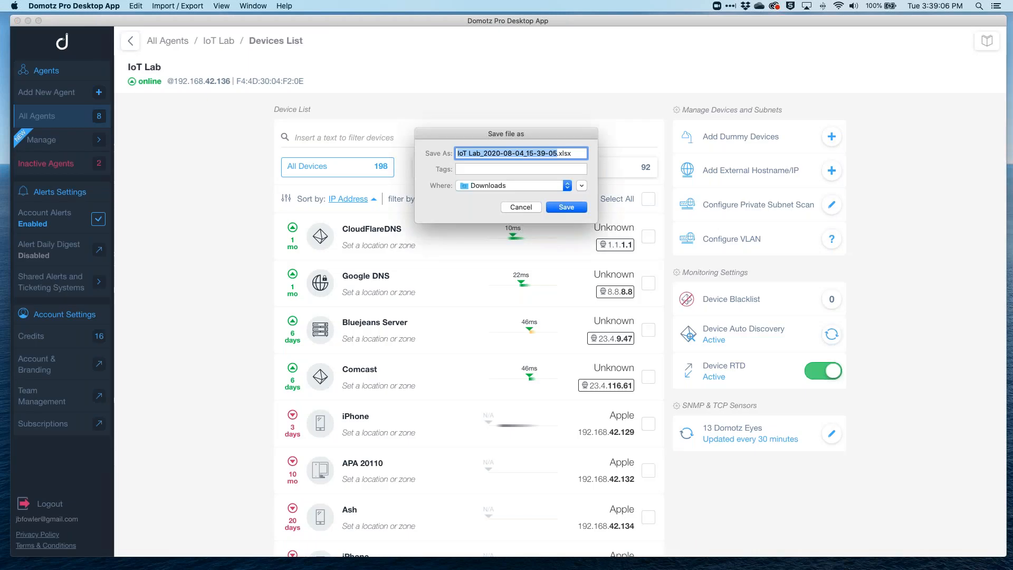
{"action": "left_click", "coordinate": [566, 208]}
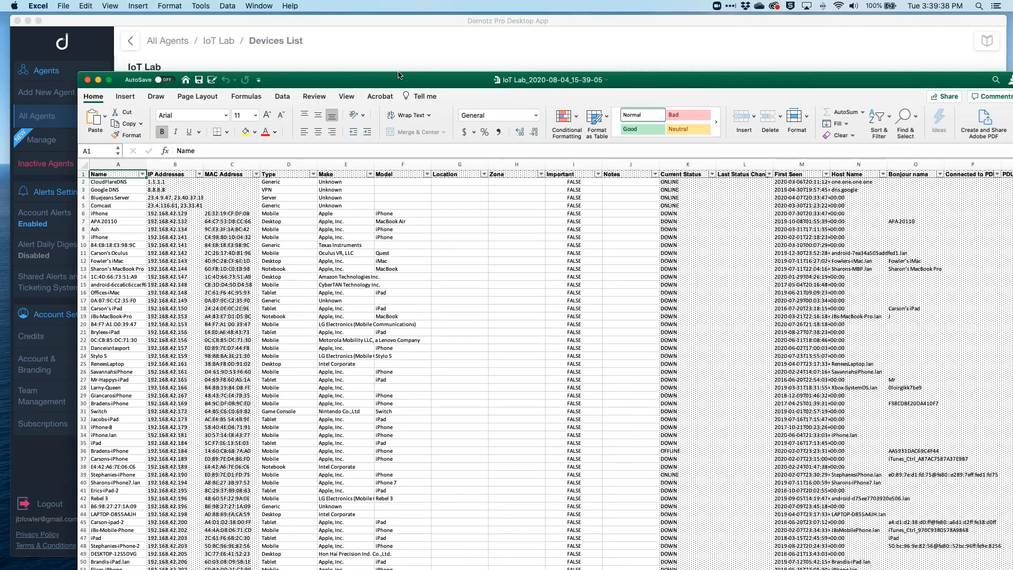
Enlarge the exported workbook's window in Excel and look through the device rows and columns, highlighting the Location and Zone columns.
{"action": "double_click", "coordinate": [398, 77]}
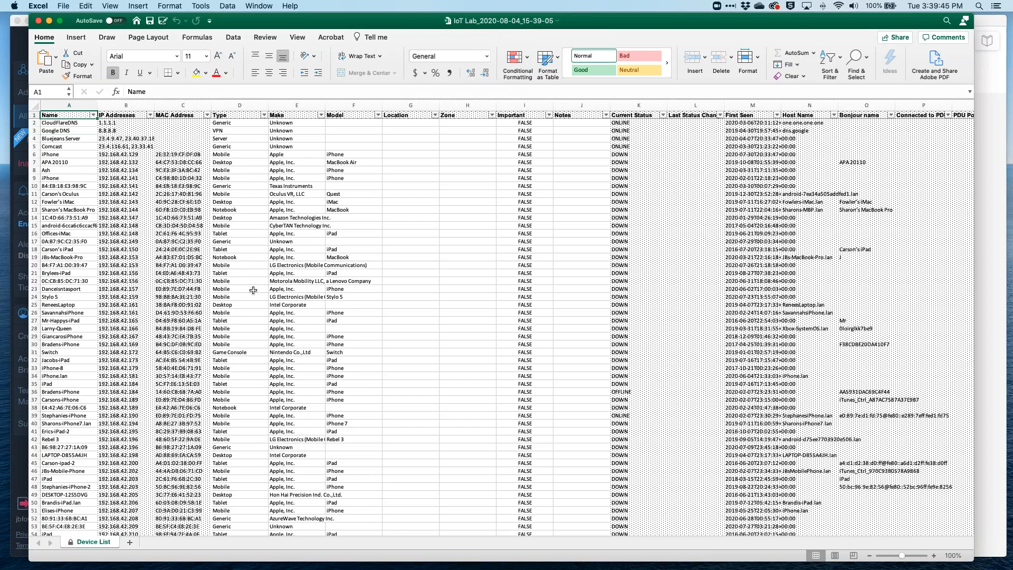
{"action": "scroll", "coordinate": [666, 303], "scroll_direction": "right", "scroll_amount": 5}
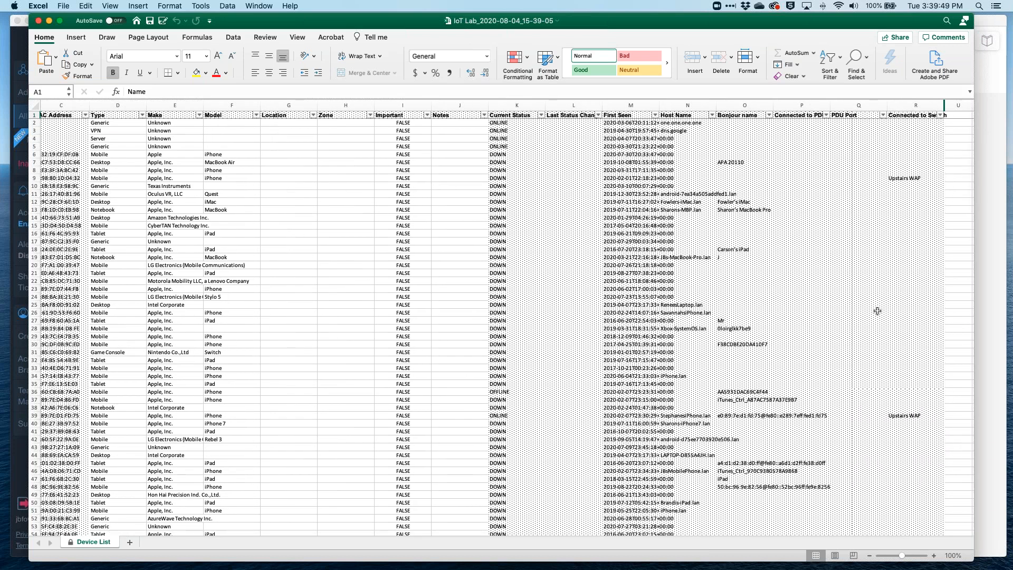
{"action": "scroll", "coordinate": [877, 311], "scroll_direction": "right", "scroll_amount": 2}
{"action": "scroll", "coordinate": [877, 311], "scroll_direction": "left", "scroll_amount": 7}
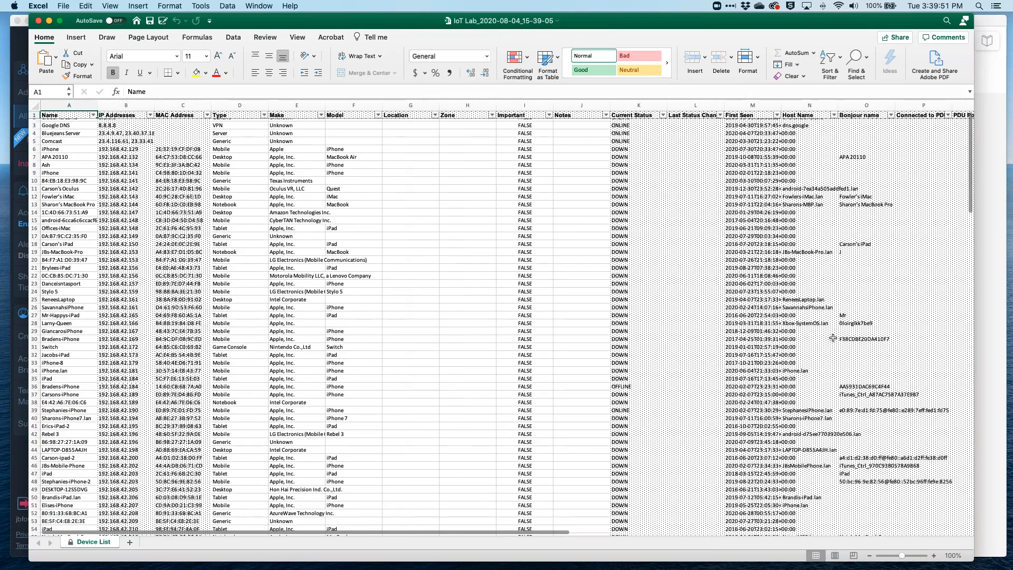
{"action": "scroll", "coordinate": [469, 415], "scroll_direction": "down", "scroll_amount": 14}
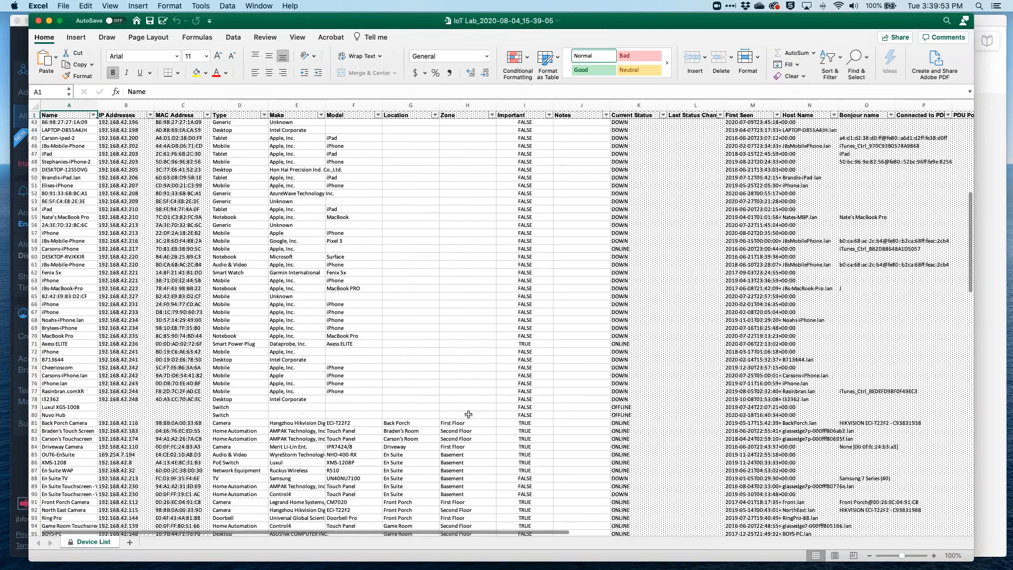
{"action": "scroll", "coordinate": [468, 414], "scroll_direction": "down", "scroll_amount": 8}
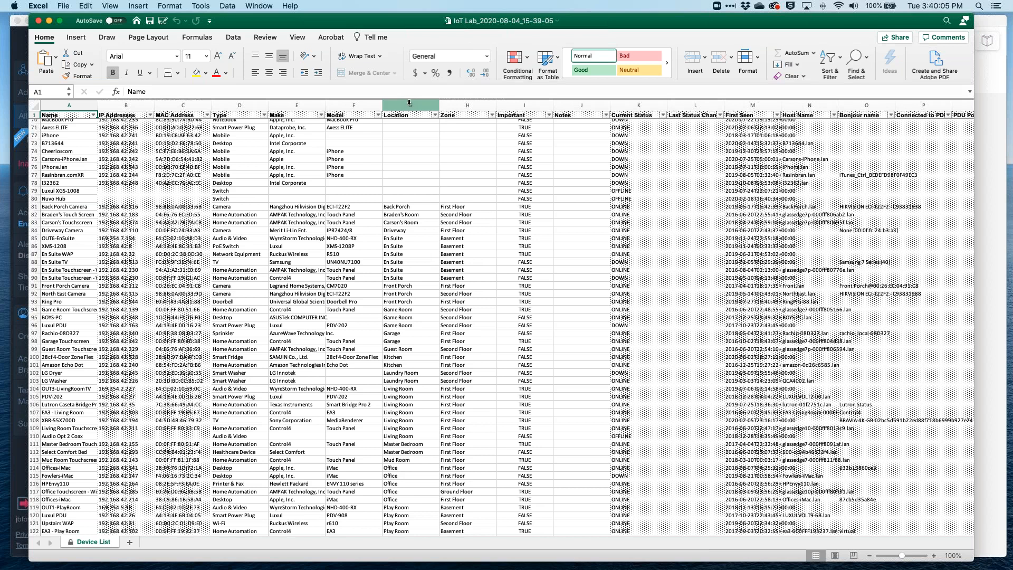
{"action": "left_click_drag", "start_coordinate": [409, 104], "coordinate": [469, 105]}
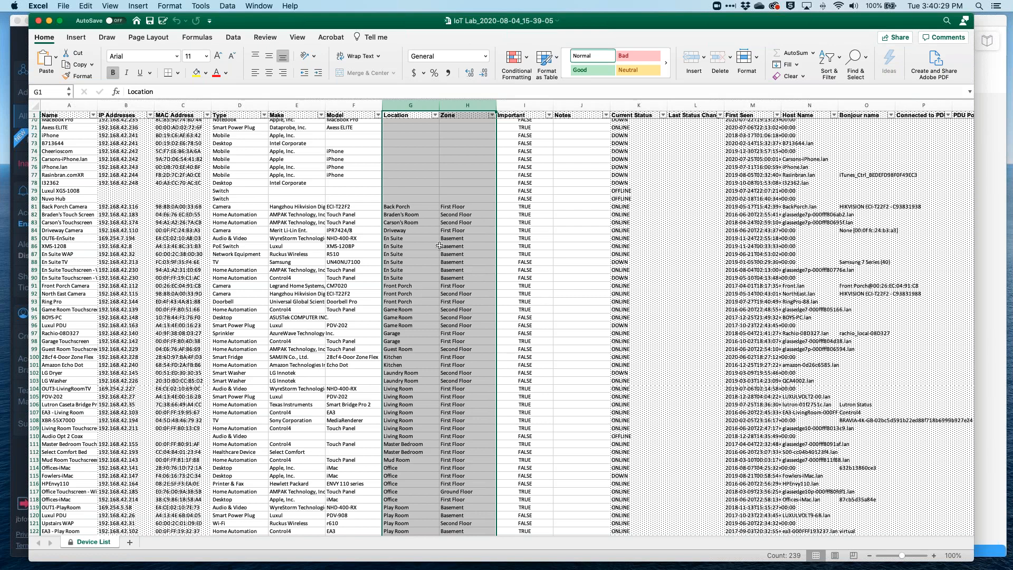
Filter the Type column to show only Camera devices, and close the workbook without saving the changes.
{"action": "scroll", "coordinate": [412, 159], "scroll_direction": "up", "scroll_amount": 13}
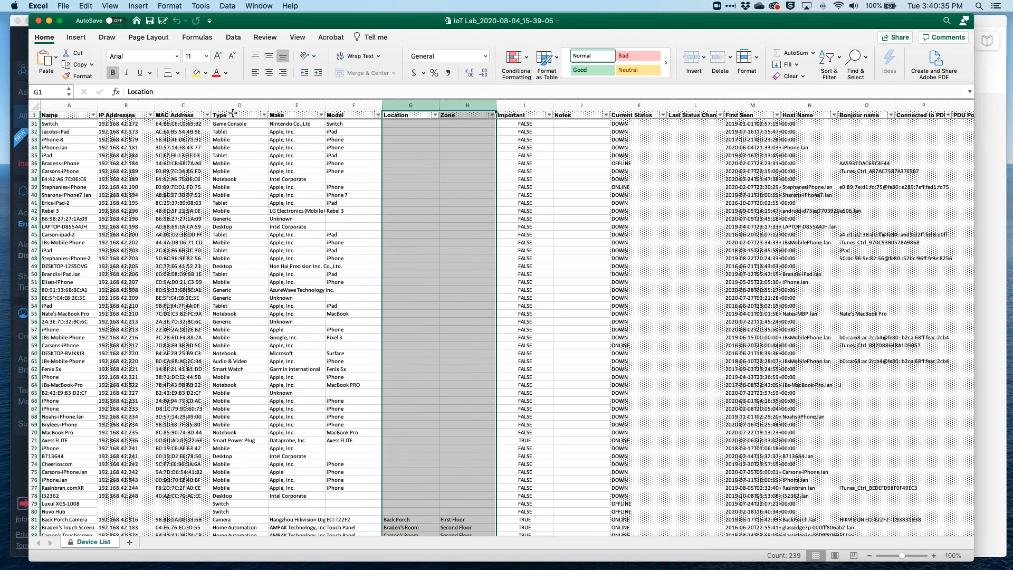
{"action": "left_click", "coordinate": [264, 115]}
{"action": "left_click", "coordinate": [292, 233]}
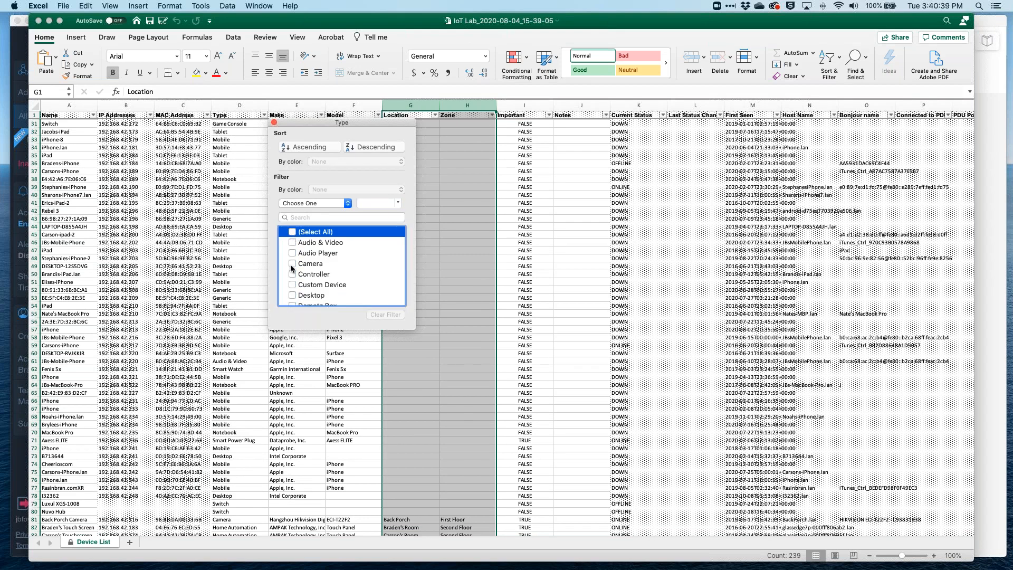
{"action": "left_click", "coordinate": [292, 264]}
{"action": "left_click", "coordinate": [467, 227]}
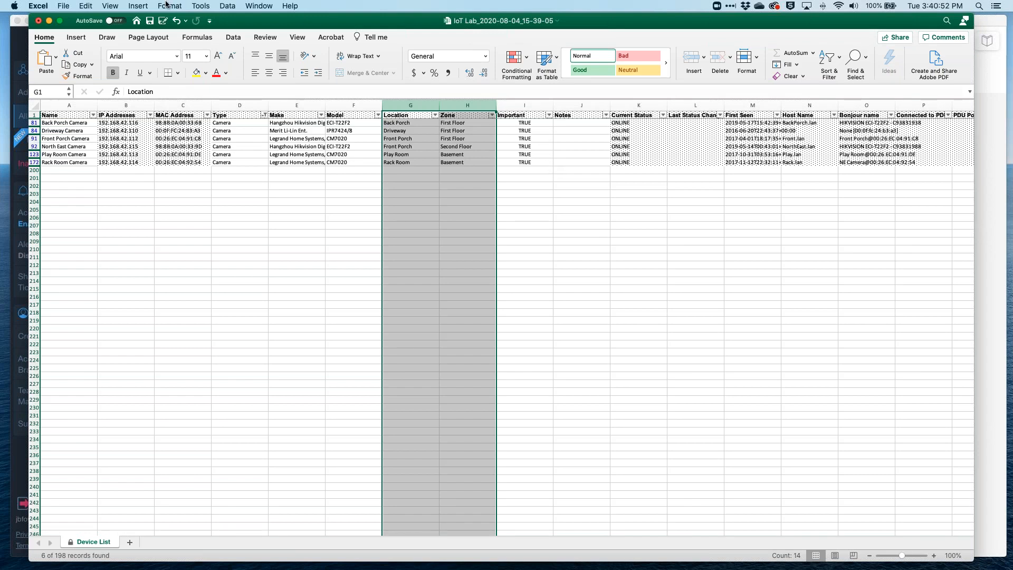
{"action": "left_click", "coordinate": [38, 21]}
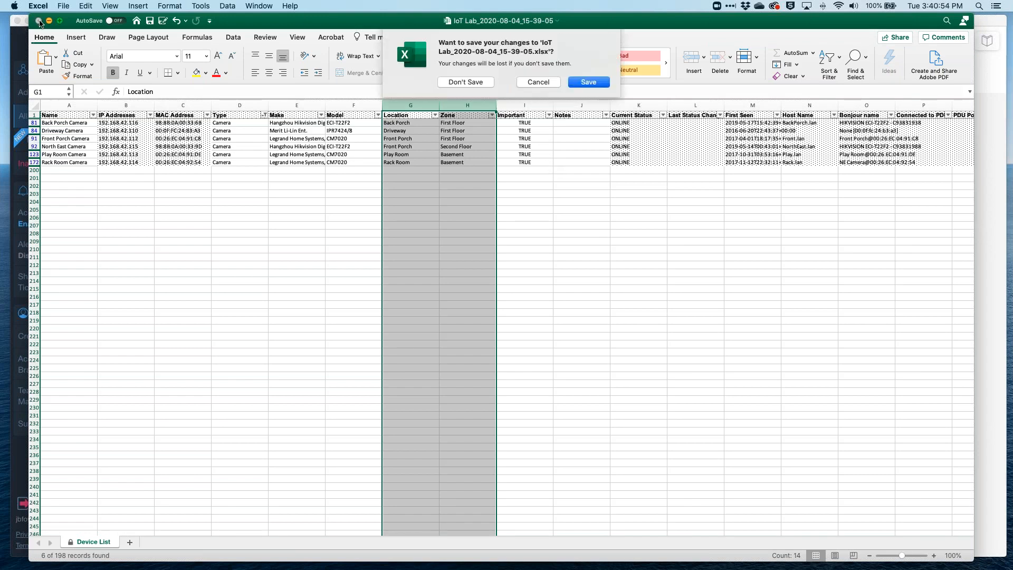
{"action": "left_click", "coordinate": [465, 82]}
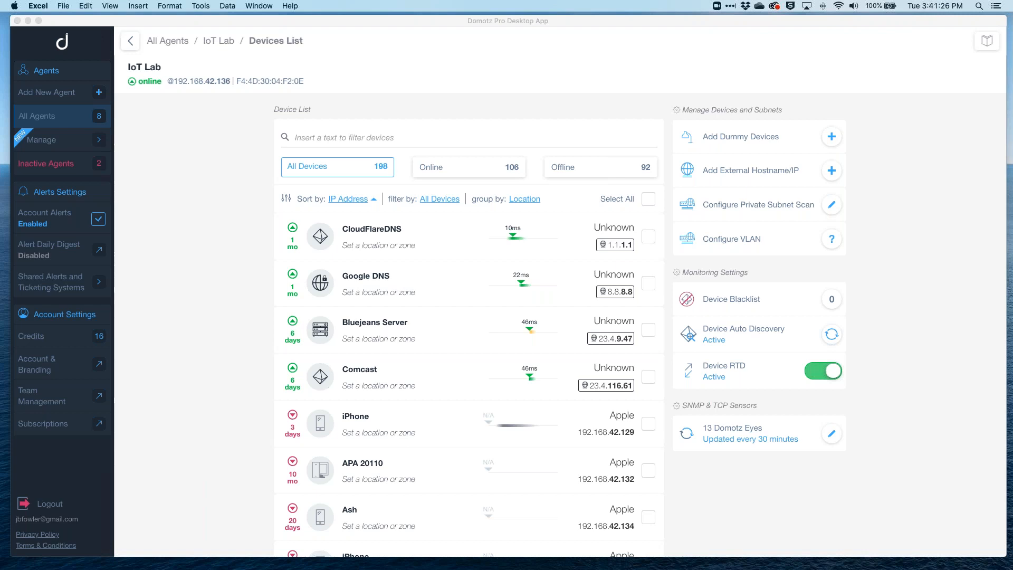
Open the account-wide Manage page in Domotz Pro, search all devices for "cisco" and look through the matches.
{"action": "left_click", "coordinate": [61, 140]}
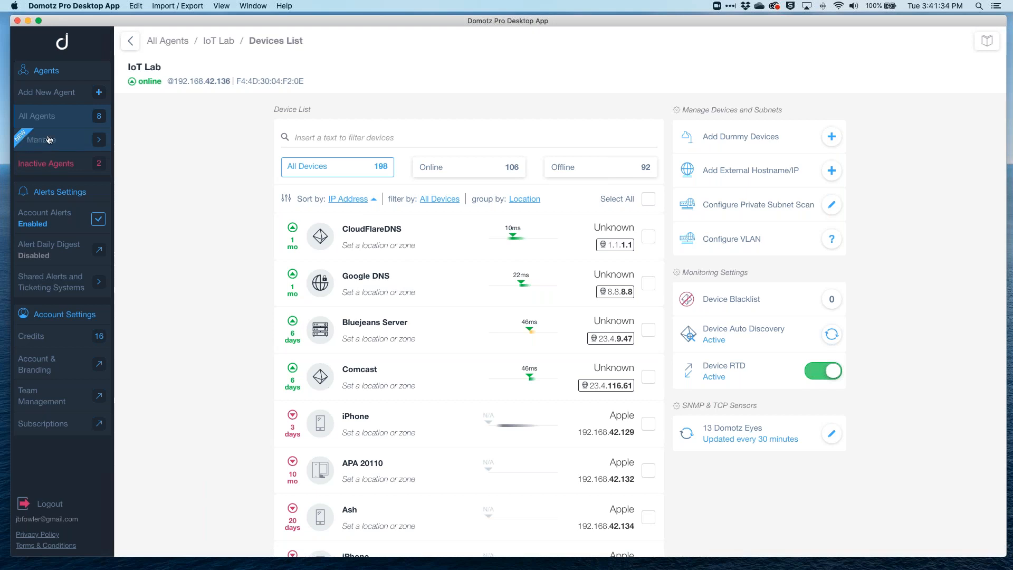
{"action": "left_click", "coordinate": [49, 139]}
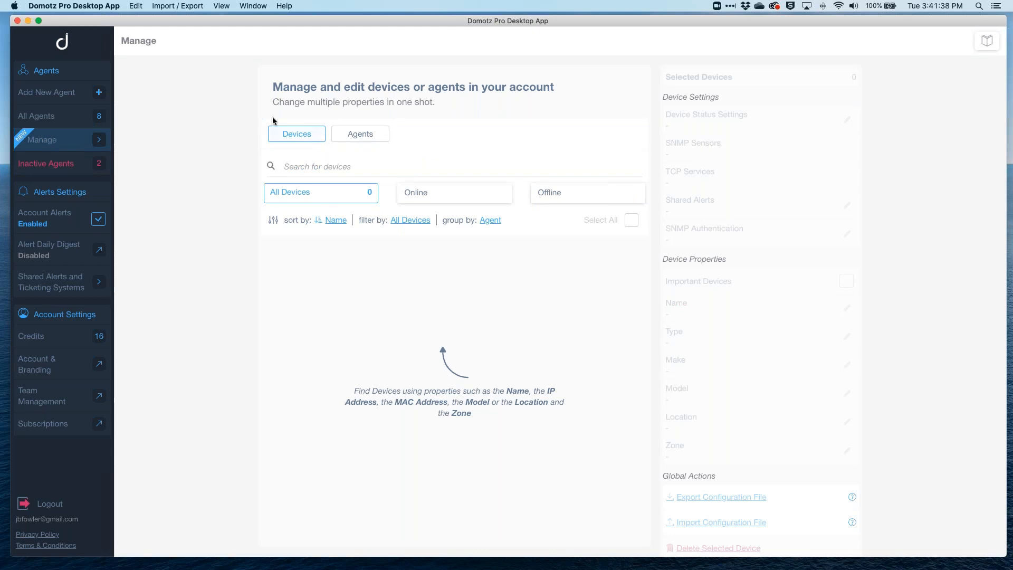
{"action": "left_click", "coordinate": [368, 137]}
{"action": "left_click", "coordinate": [306, 138]}
{"action": "type", "text": "cisco"}
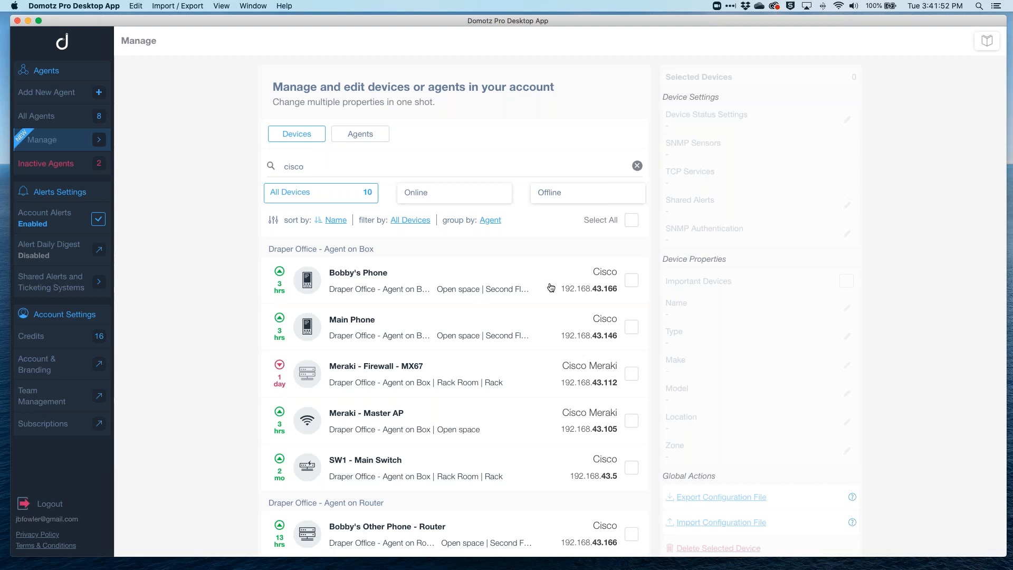
{"action": "scroll", "coordinate": [560, 296], "scroll_direction": "down", "scroll_amount": 1}
{"action": "scroll", "coordinate": [559, 295], "scroll_direction": "down", "scroll_amount": 5}
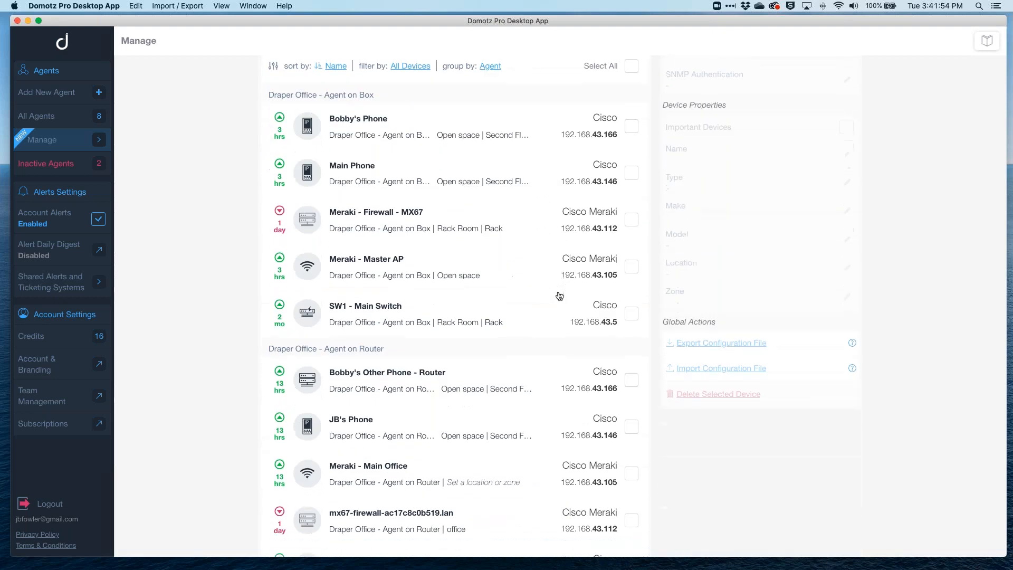
Replace the device search with "main" and look through the matching devices across all agents.
{"action": "scroll", "coordinate": [559, 294], "scroll_direction": "up", "scroll_amount": 5}
{"action": "left_click_drag", "start_coordinate": [319, 165], "coordinate": [253, 165]}
{"action": "key", "text": "BackSpace"}
{"action": "type", "text": "main"}
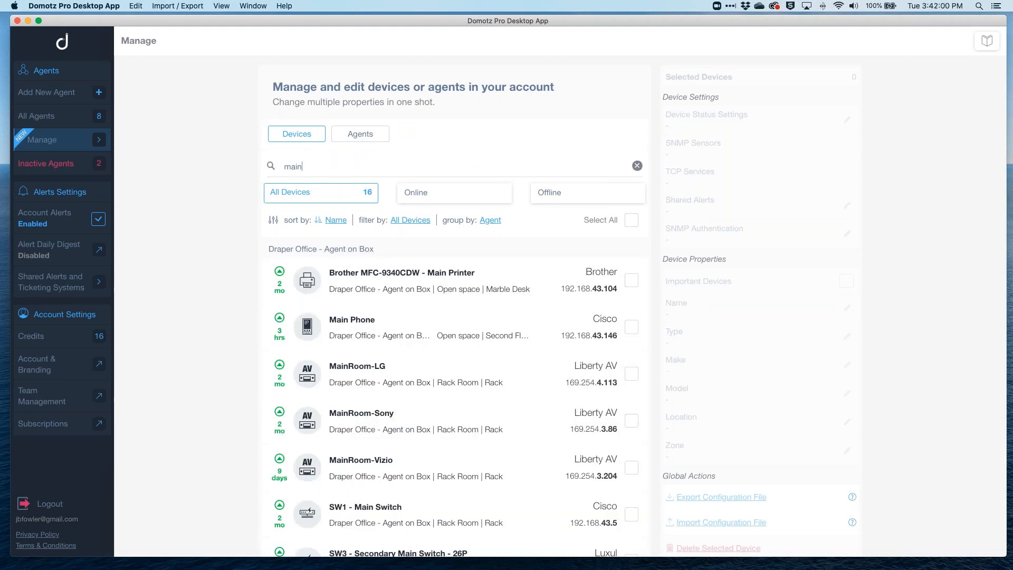
{"action": "scroll", "coordinate": [455, 225], "scroll_direction": "down", "scroll_amount": 3}
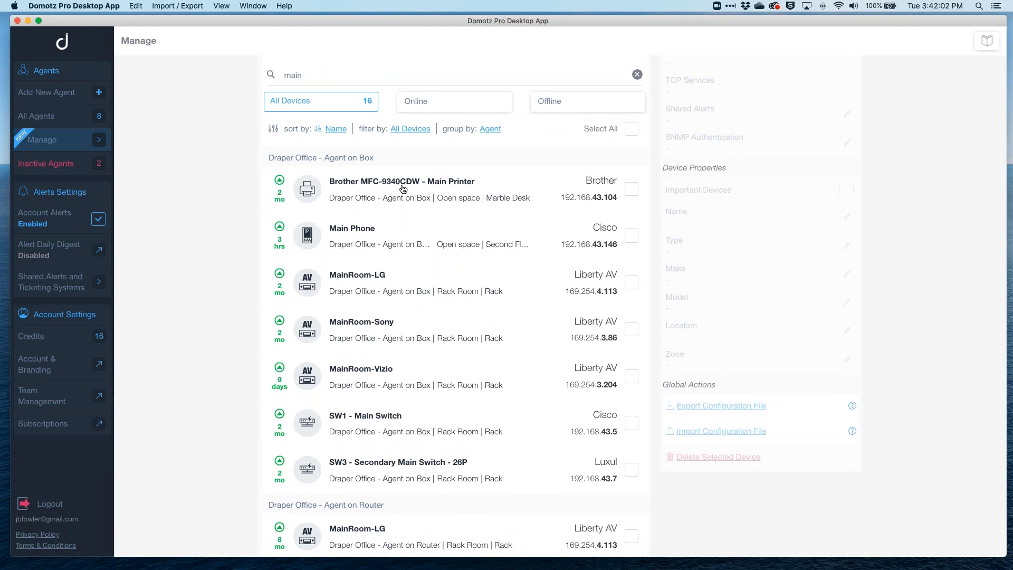
{"action": "scroll", "coordinate": [396, 274], "scroll_direction": "down", "scroll_amount": 10}
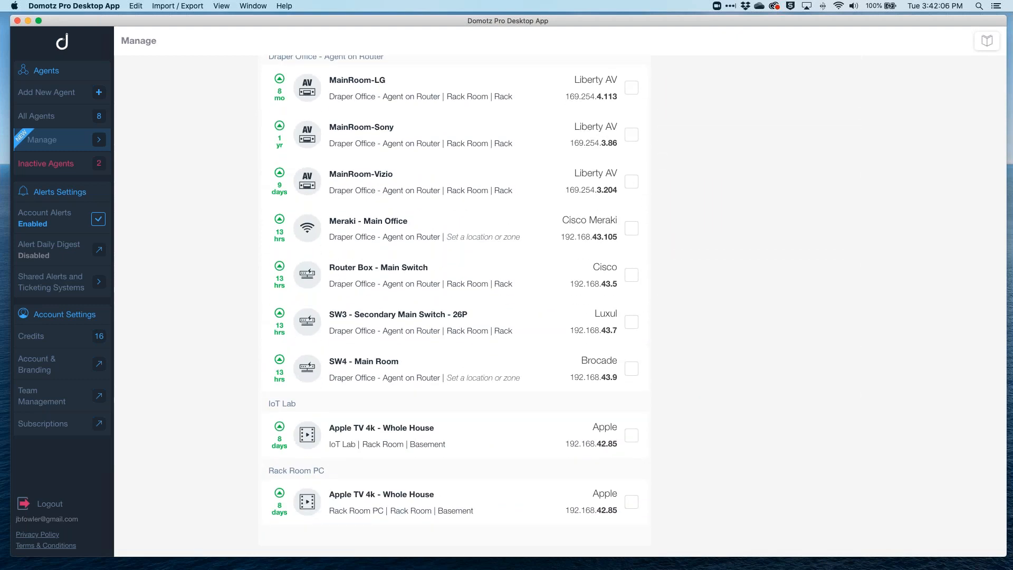
Open IoT Lab's Apple TV 4k - Whole House, examine its status and device properties, and return to the search list.
{"action": "left_click", "coordinate": [461, 432]}
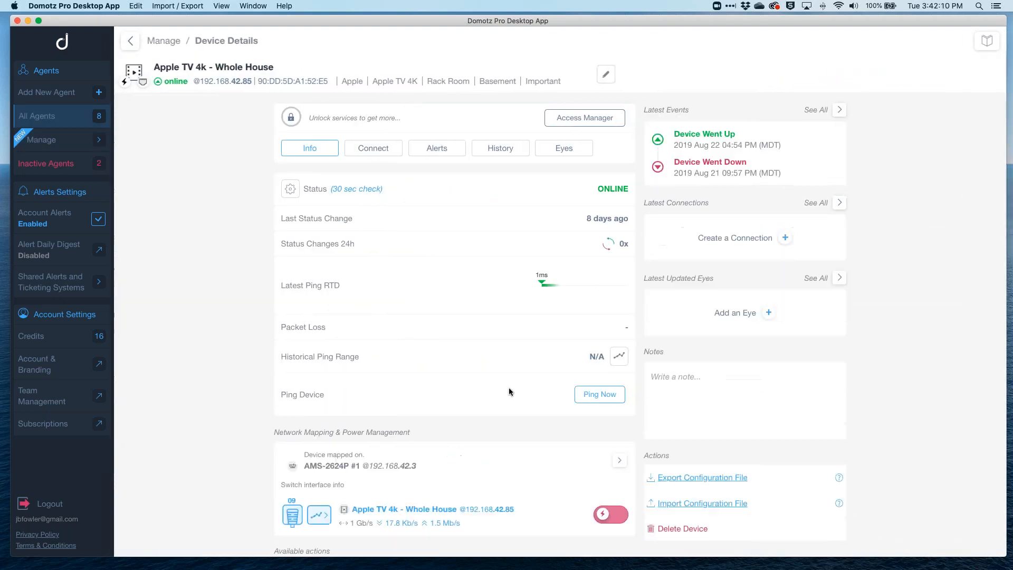
{"action": "scroll", "coordinate": [508, 388], "scroll_direction": "down", "scroll_amount": 5}
{"action": "scroll", "coordinate": [508, 391], "scroll_direction": "down", "scroll_amount": 10}
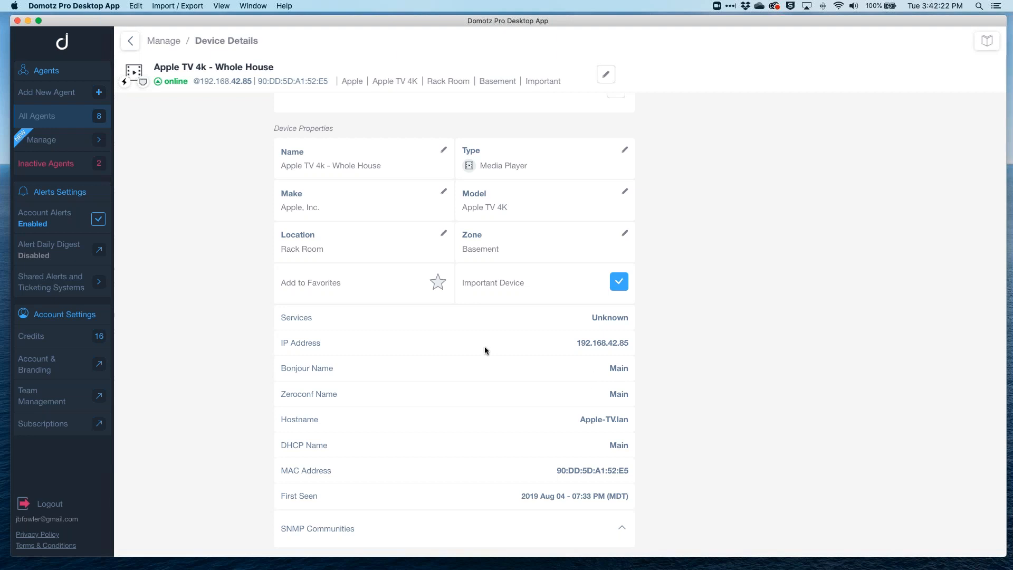
{"action": "scroll", "coordinate": [484, 346], "scroll_direction": "up", "scroll_amount": 10}
{"action": "scroll", "coordinate": [485, 348], "scroll_direction": "up", "scroll_amount": 3}
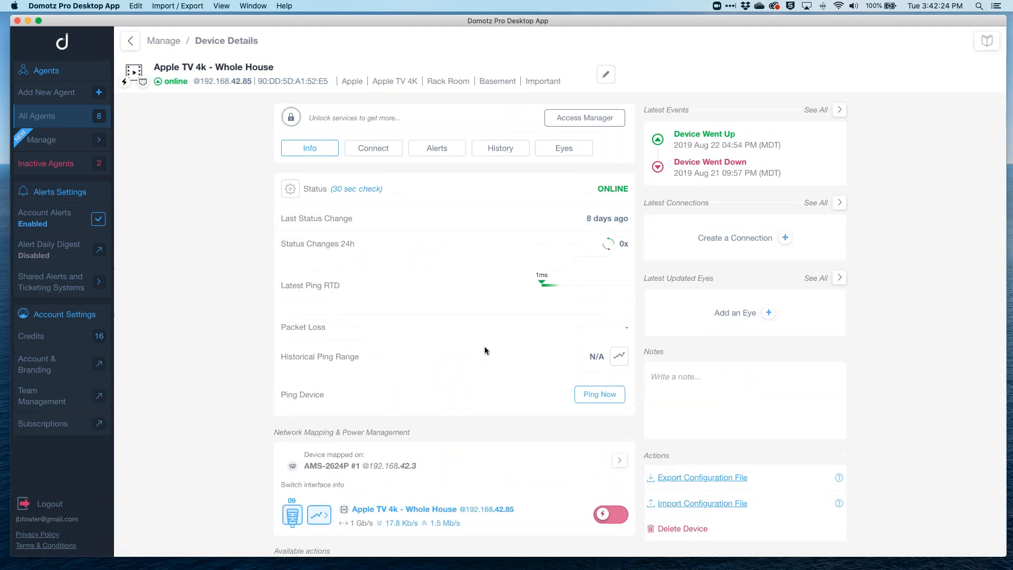
{"action": "left_click", "coordinate": [131, 42]}
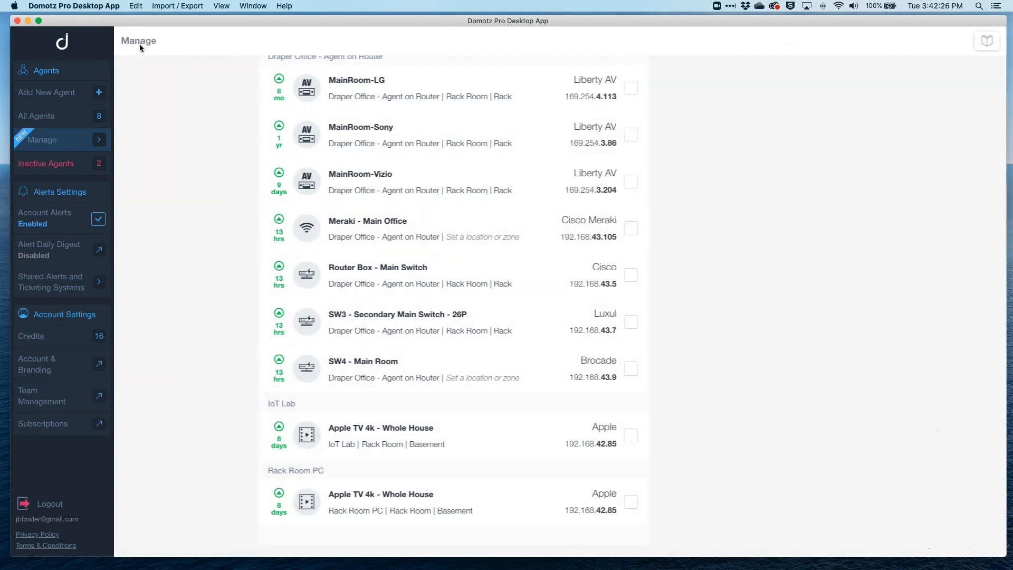
Replace the device search with "cisco" and look through the matching devices under both Draper Office agents.
{"action": "scroll", "coordinate": [546, 324], "scroll_direction": "up", "scroll_amount": 15}
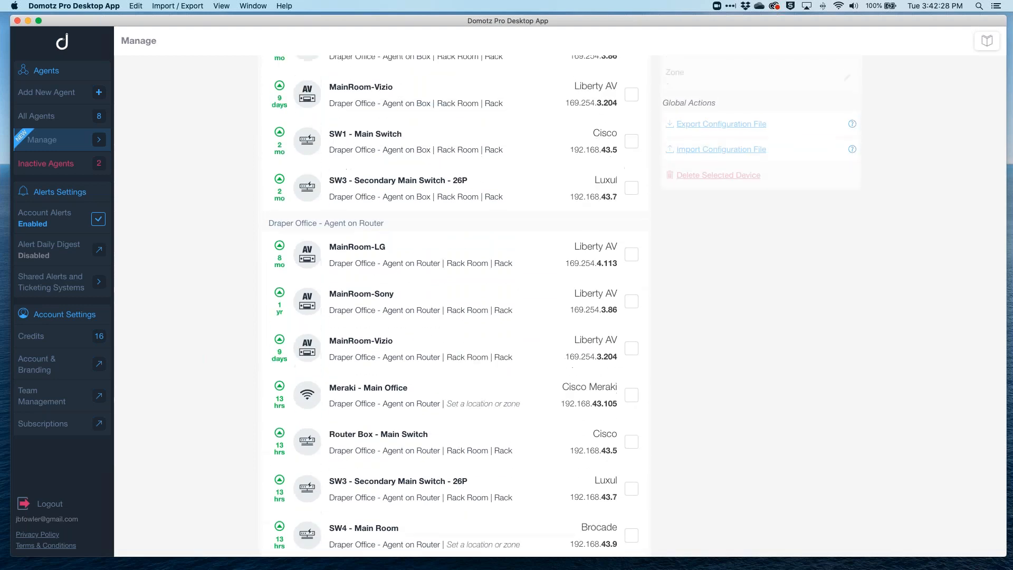
{"action": "left_click_drag", "start_coordinate": [319, 167], "coordinate": [246, 167]}
{"action": "key", "text": "BackSpace"}
{"action": "type", "text": "cisco"}
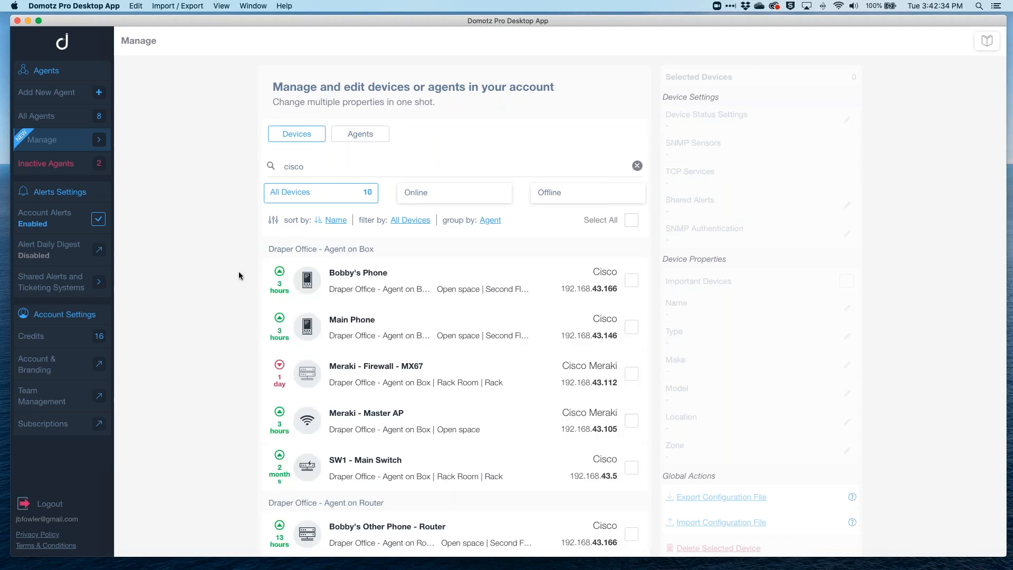
{"action": "scroll", "coordinate": [238, 271], "scroll_direction": "down", "scroll_amount": 5}
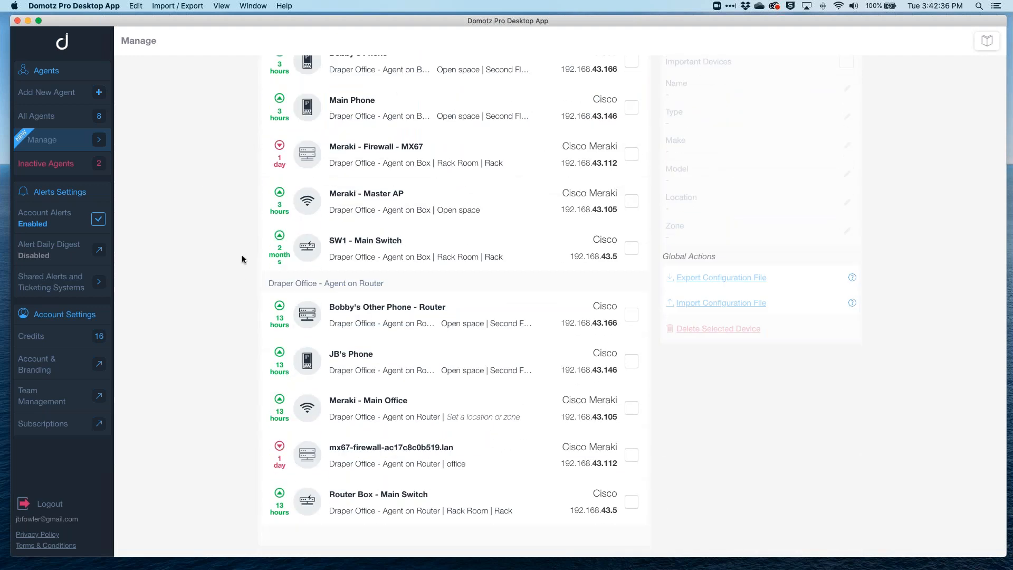
{"action": "scroll", "coordinate": [241, 254], "scroll_direction": "up", "scroll_amount": 3}
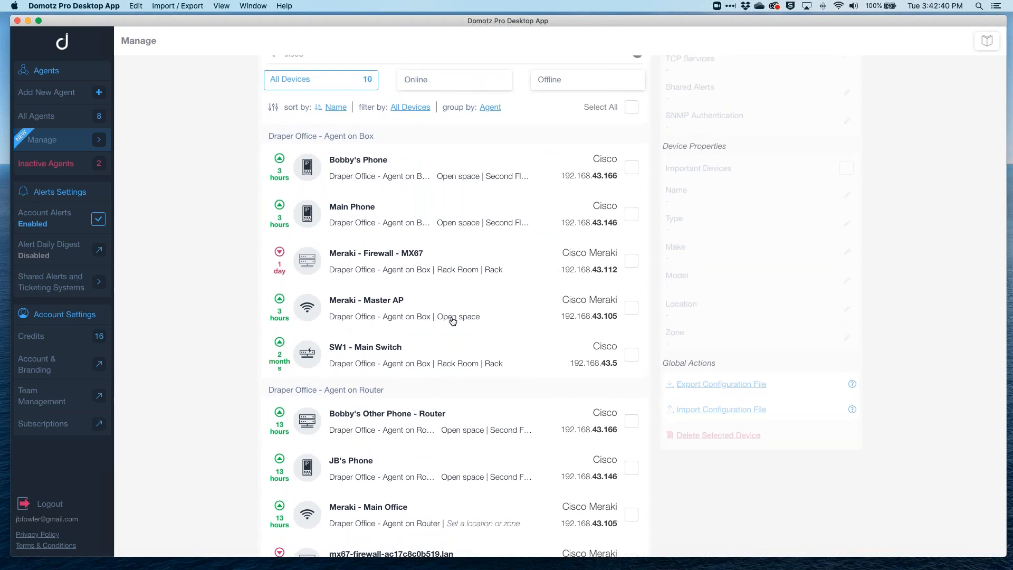
Select SW1 - Main Switch under Draper Office - Agent on Box and examine its device settings and properties.
{"action": "left_click", "coordinate": [632, 355]}
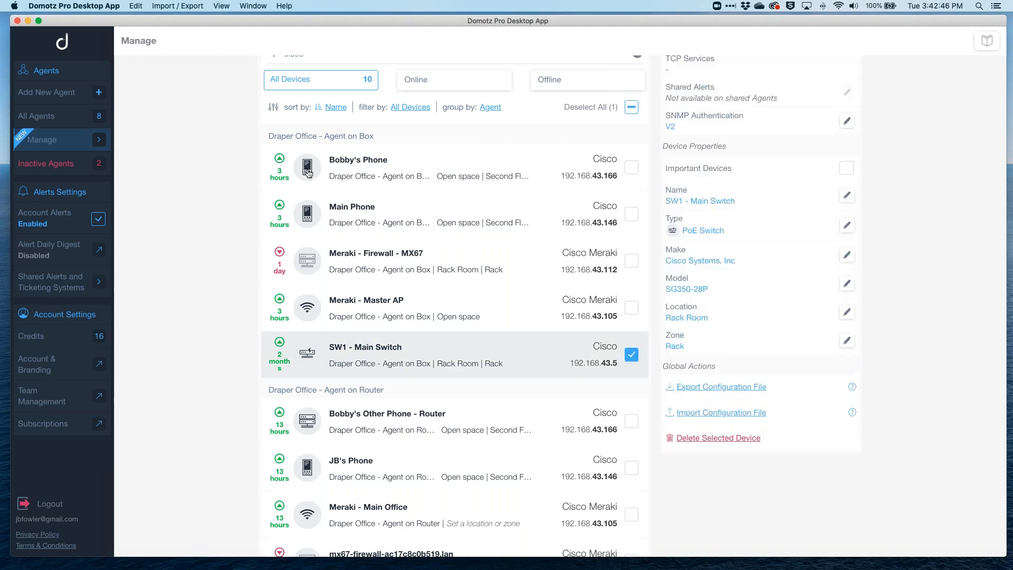
{"action": "left_click_drag", "start_coordinate": [282, 137], "coordinate": [373, 130]}
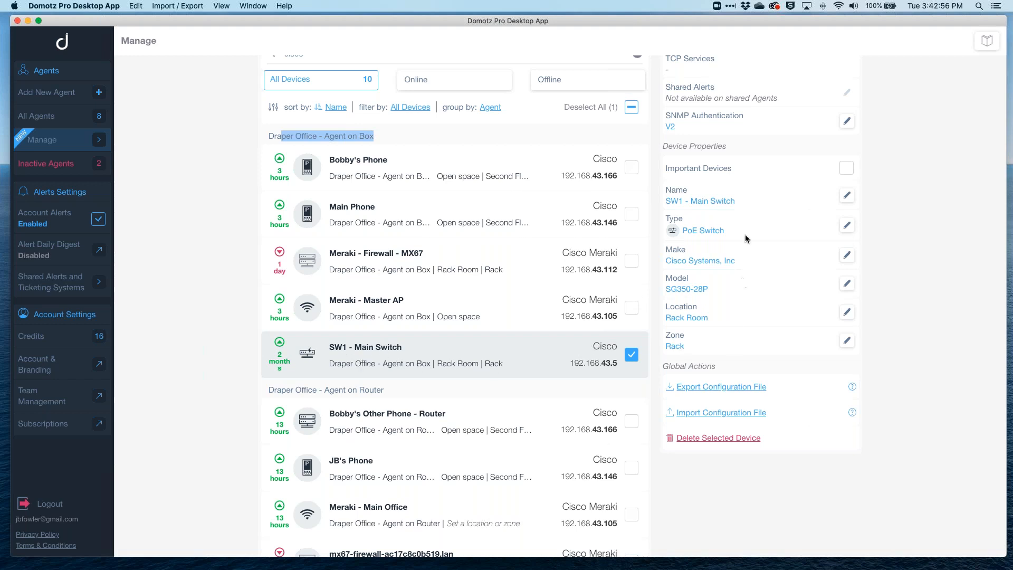
{"action": "scroll", "coordinate": [743, 254], "scroll_direction": "up", "scroll_amount": 5}
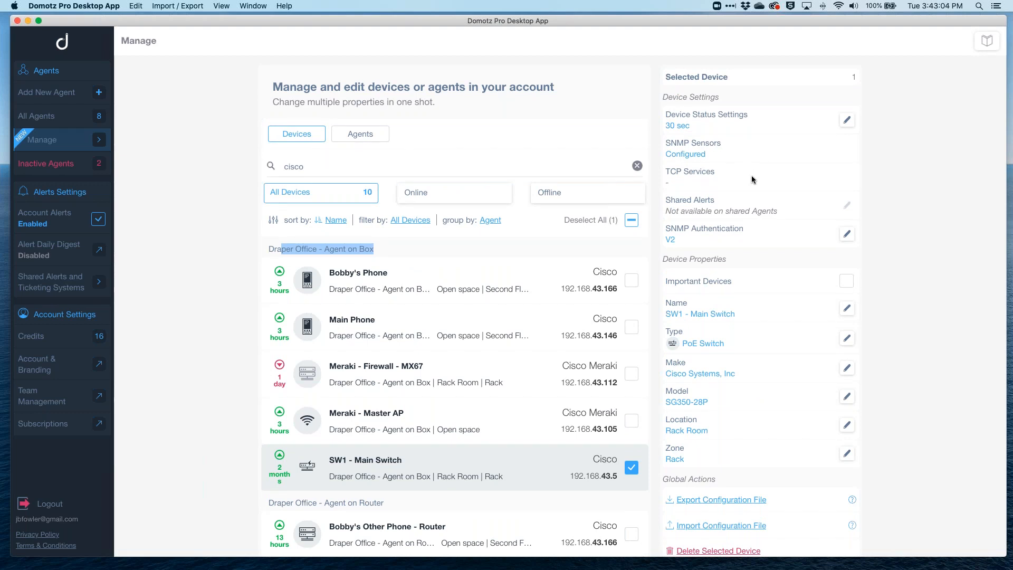
Select Router Box - Main Switch instead of SW1 - Main Switch and review its settings, properties and configuration file actions.
{"action": "left_click", "coordinate": [634, 468]}
{"action": "scroll", "coordinate": [634, 470], "scroll_direction": "down", "scroll_amount": 5}
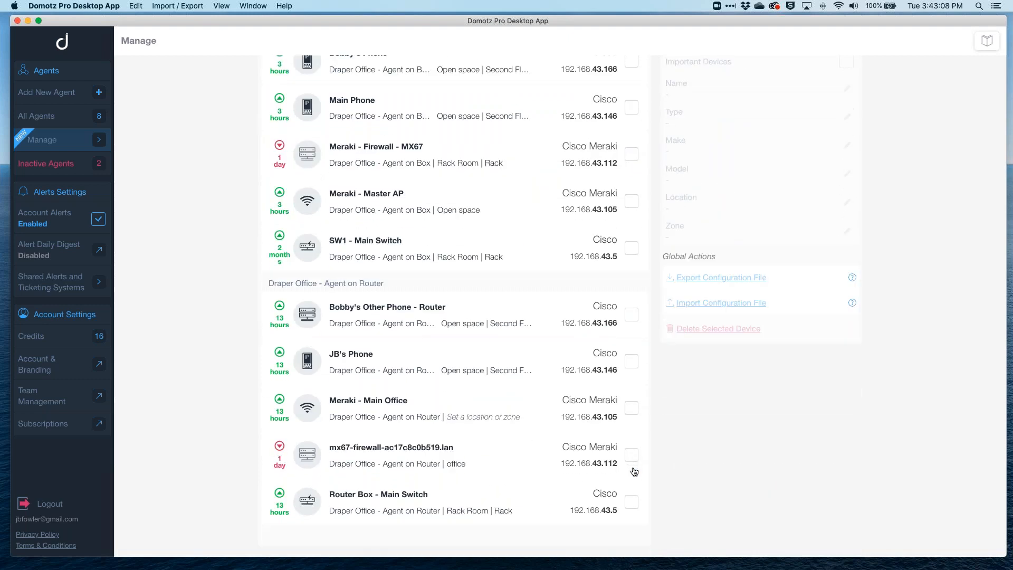
{"action": "left_click", "coordinate": [632, 501]}
{"action": "scroll", "coordinate": [726, 400], "scroll_direction": "up", "scroll_amount": 1}
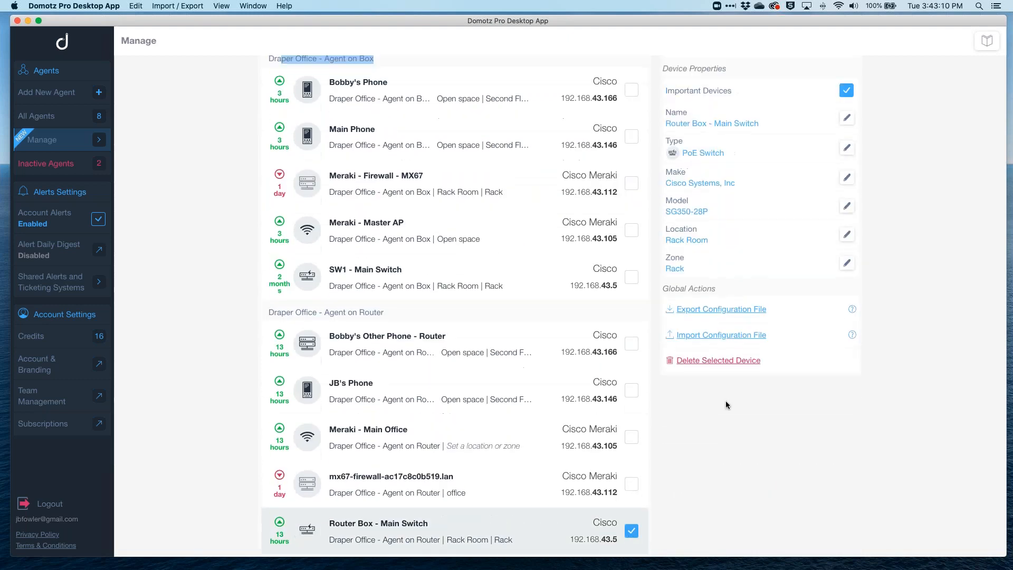
{"action": "scroll", "coordinate": [725, 401], "scroll_direction": "up", "scroll_amount": 4}
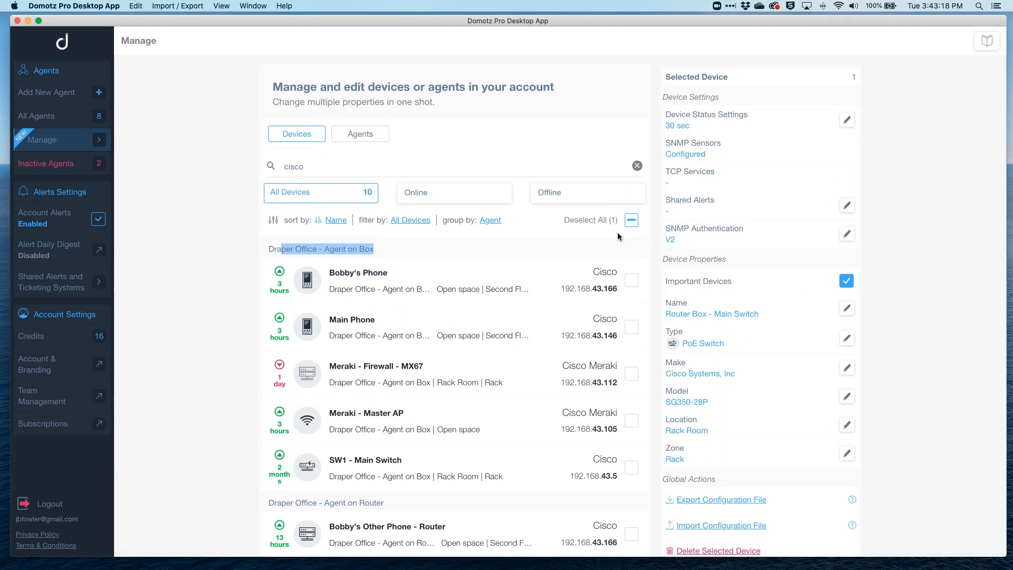
{"action": "scroll", "coordinate": [620, 237], "scroll_direction": "down", "scroll_amount": 2}
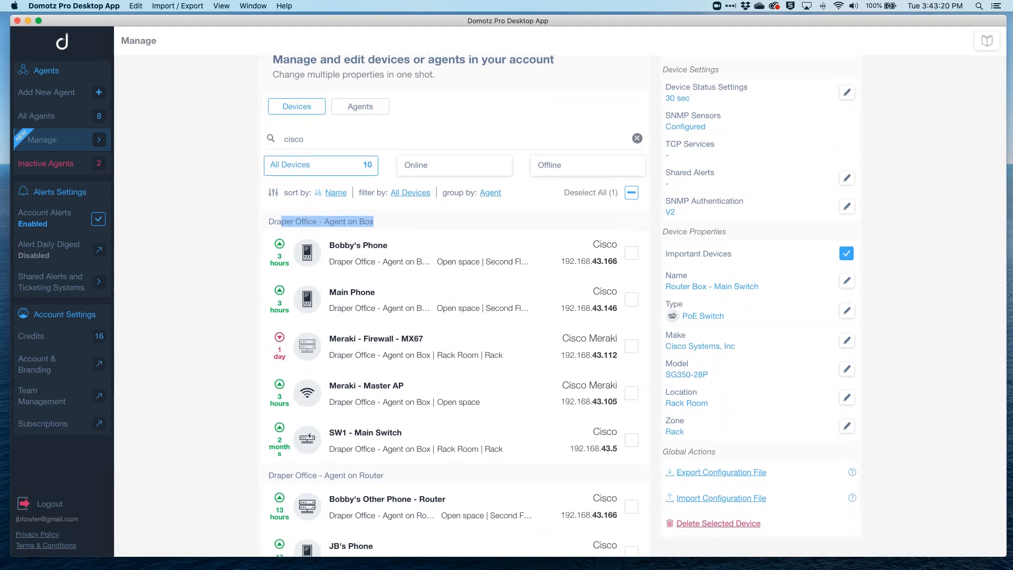
{"action": "scroll", "coordinate": [620, 432], "scroll_direction": "down", "scroll_amount": 10}
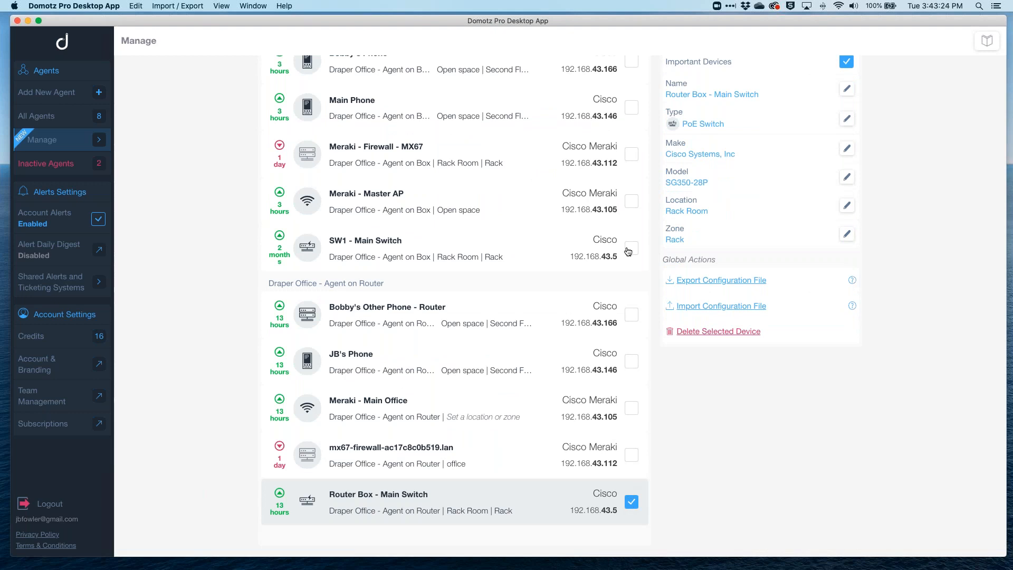
{"action": "scroll", "coordinate": [742, 254], "scroll_direction": "up", "scroll_amount": 1}
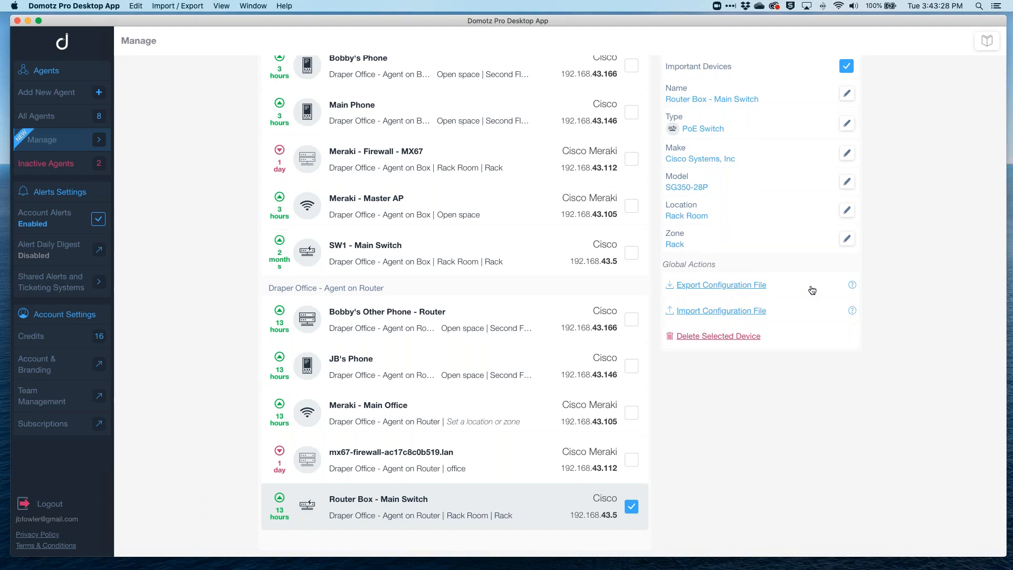
{"action": "scroll", "coordinate": [811, 290], "scroll_direction": "up", "scroll_amount": 5}
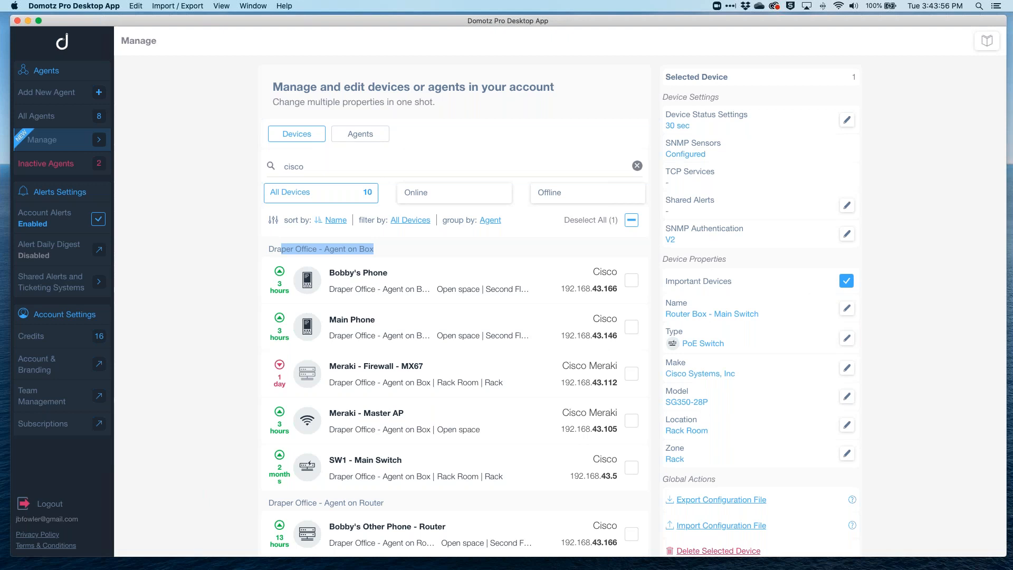
{"action": "left_click", "coordinate": [631, 468]}
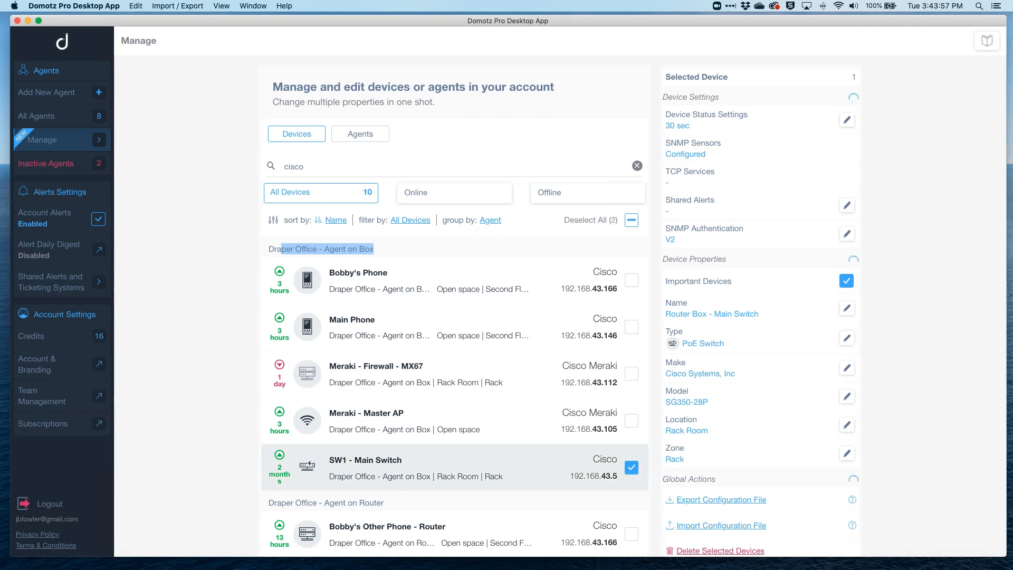
{"action": "left_click", "coordinate": [733, 526]}
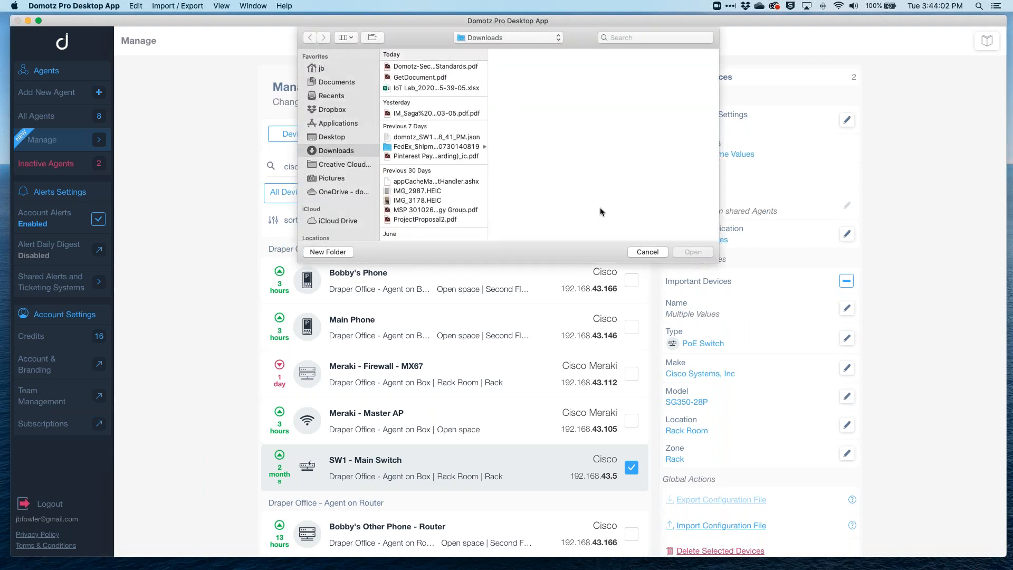
{"action": "left_click", "coordinate": [652, 251]}
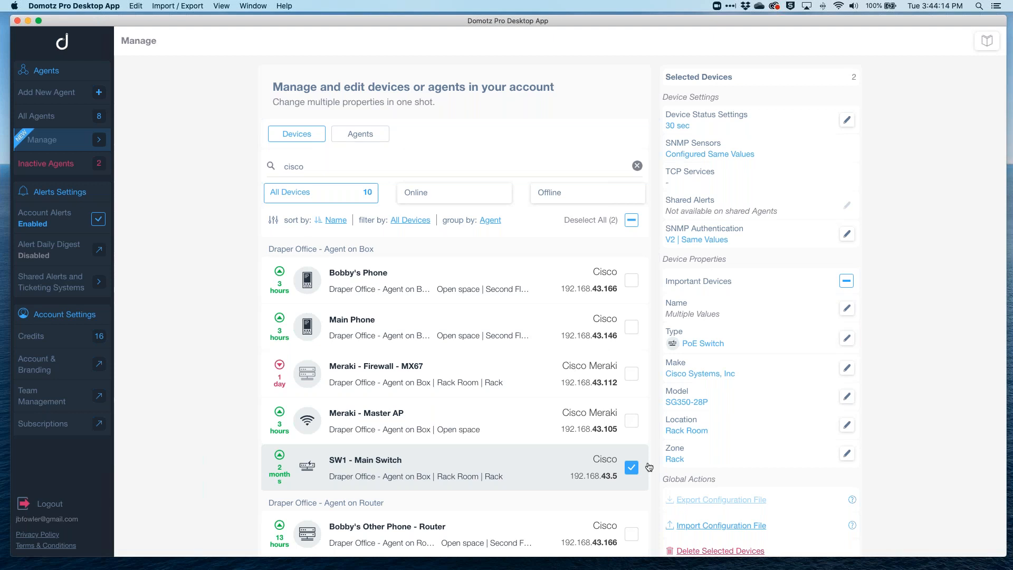
{"action": "left_click", "coordinate": [632, 467]}
Export the configuration file of Router Box - Main Switch to the Downloads folder under the suggested name.
{"action": "scroll", "coordinate": [746, 429], "scroll_direction": "down", "scroll_amount": 3}
{"action": "left_click", "coordinate": [736, 374]}
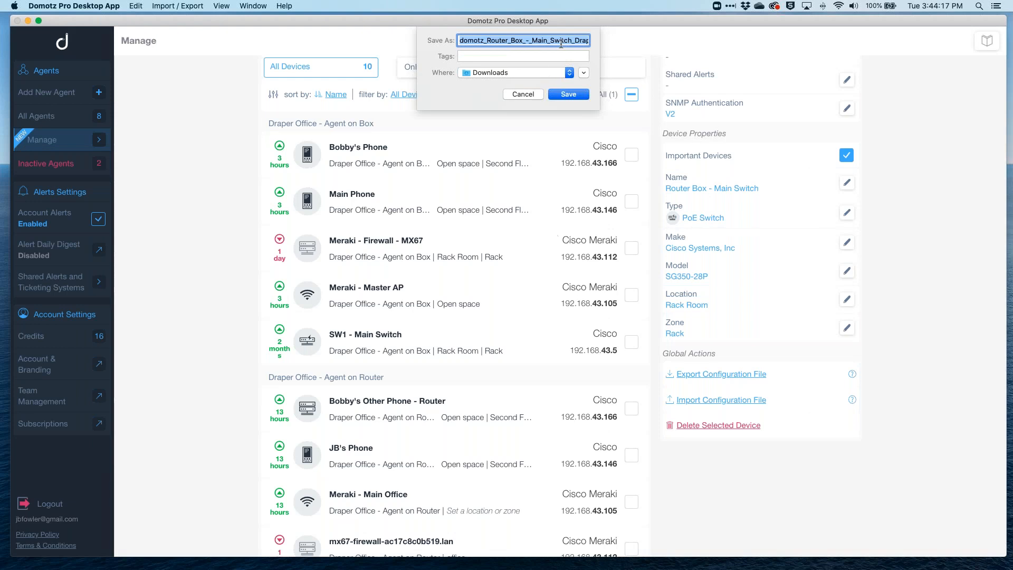
{"action": "left_click", "coordinate": [581, 97]}
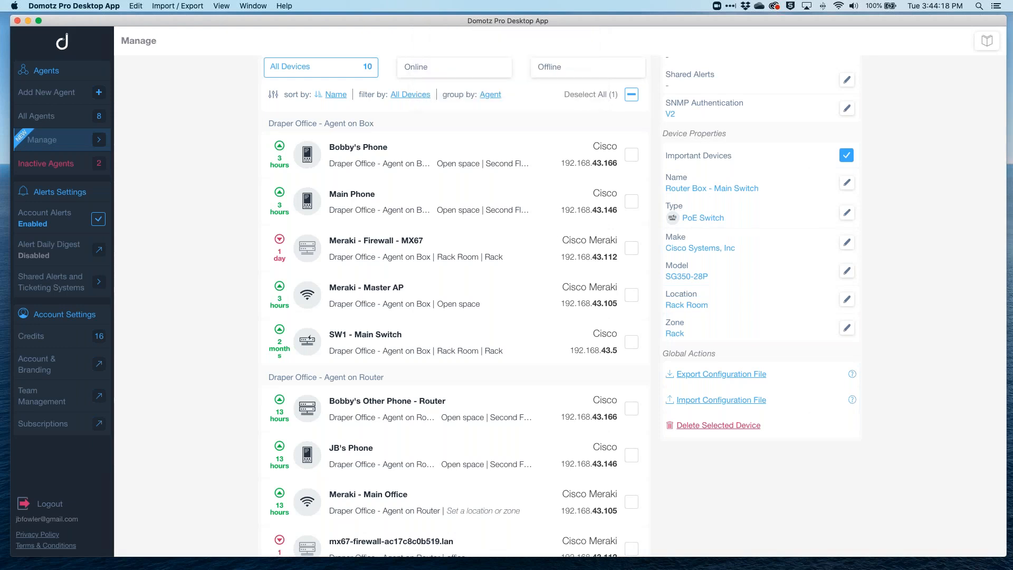
Add SW1 - Main Switch to the selection and load the newly exported Router Box JSON file for configuration import.
{"action": "left_click", "coordinate": [631, 342]}
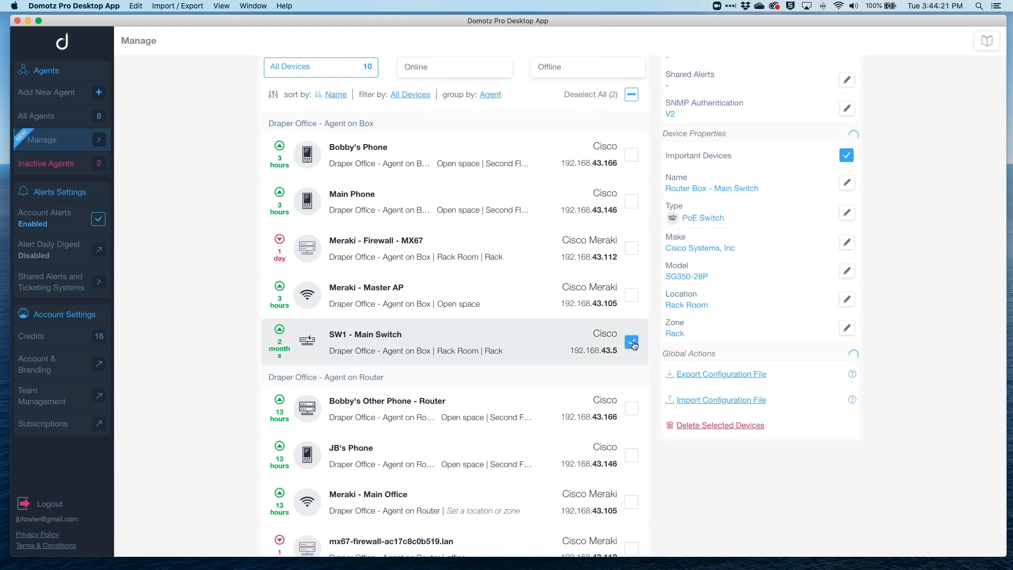
{"action": "left_click", "coordinate": [719, 402]}
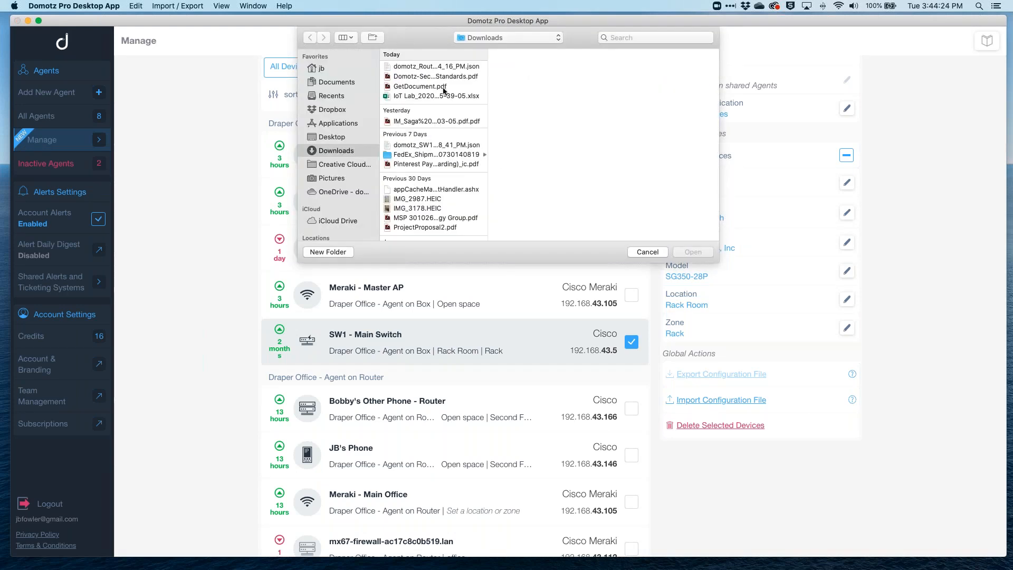
{"action": "left_click", "coordinate": [449, 67]}
{"action": "left_click", "coordinate": [692, 253]}
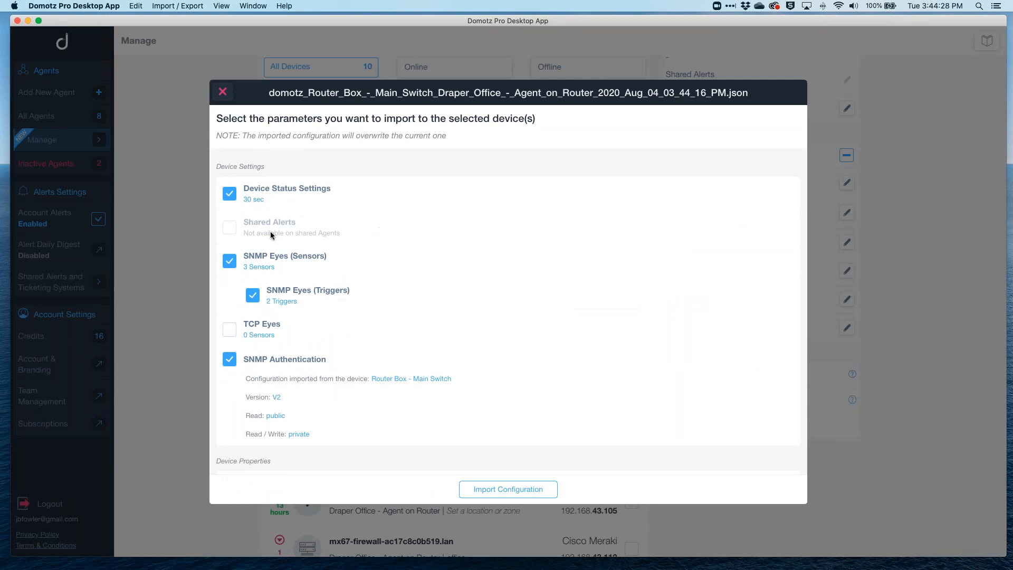
Exclude Device Status Settings, SNMP Authentication, Importance and Name from the configuration import.
{"action": "scroll", "coordinate": [271, 232], "scroll_direction": "down", "scroll_amount": 2}
{"action": "left_click", "coordinate": [229, 137]}
{"action": "left_click", "coordinate": [229, 304]}
{"action": "left_click", "coordinate": [229, 432]}
{"action": "left_click", "coordinate": [229, 465]}
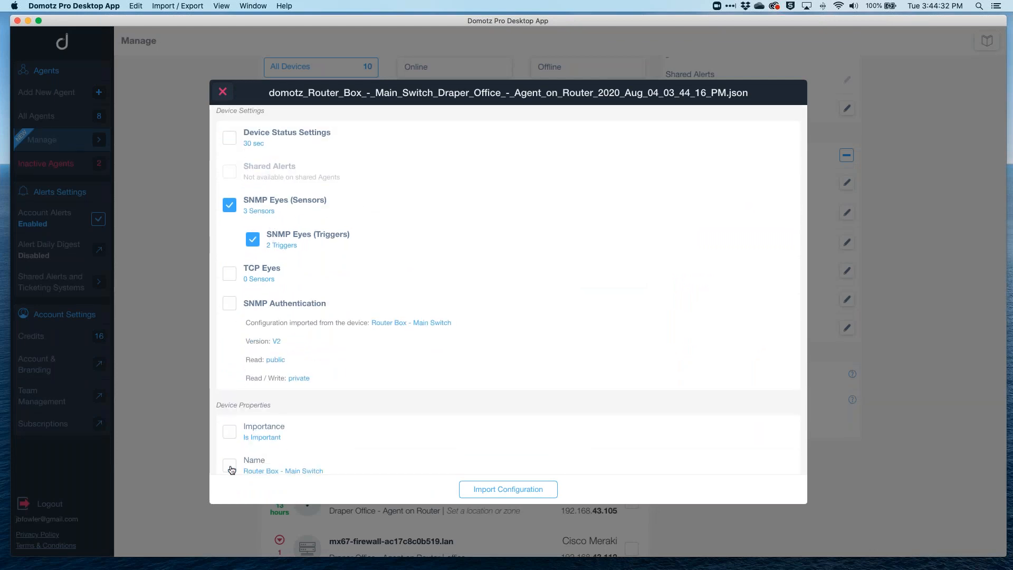
Exclude the remaining device properties and import only the SNMP Eyes sensors and triggers into the selected switches.
{"action": "scroll", "coordinate": [231, 467], "scroll_direction": "down", "scroll_amount": 2}
{"action": "scroll", "coordinate": [230, 468], "scroll_direction": "down", "scroll_amount": 2}
{"action": "left_click", "coordinate": [229, 330]}
{"action": "left_click", "coordinate": [229, 365]}
{"action": "left_click", "coordinate": [229, 403]}
{"action": "left_click", "coordinate": [229, 436]}
{"action": "left_click", "coordinate": [232, 466]}
{"action": "scroll", "coordinate": [293, 406], "scroll_direction": "down", "scroll_amount": 1}
{"action": "scroll", "coordinate": [291, 401], "scroll_direction": "up", "scroll_amount": 5}
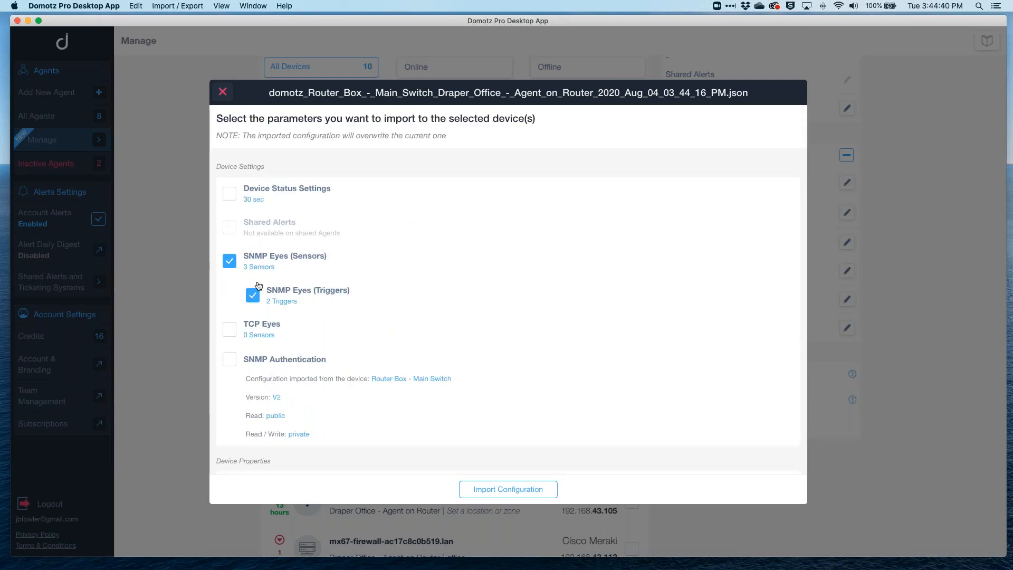
{"action": "left_click", "coordinate": [529, 489]}
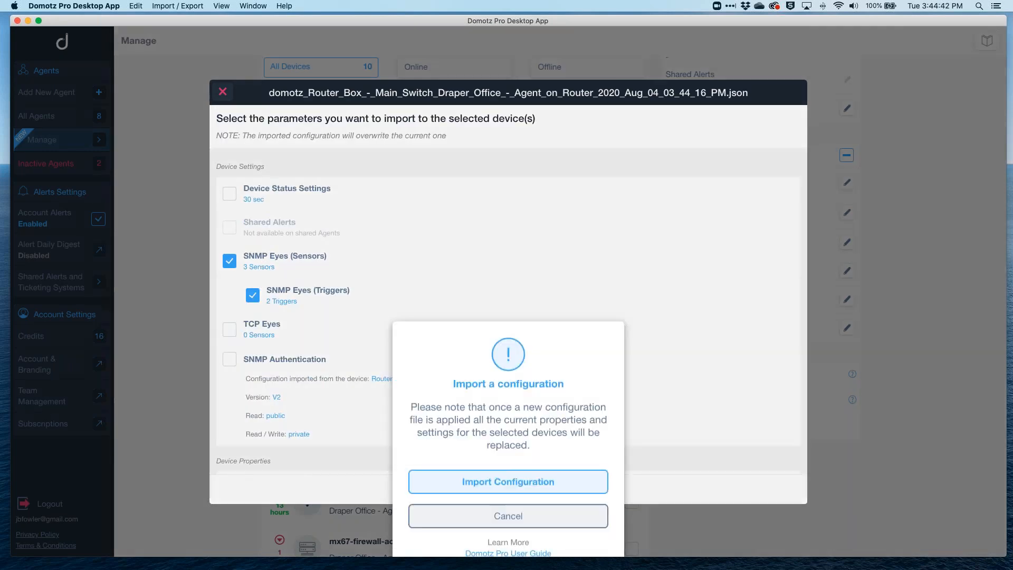
{"action": "left_click", "coordinate": [545, 332]}
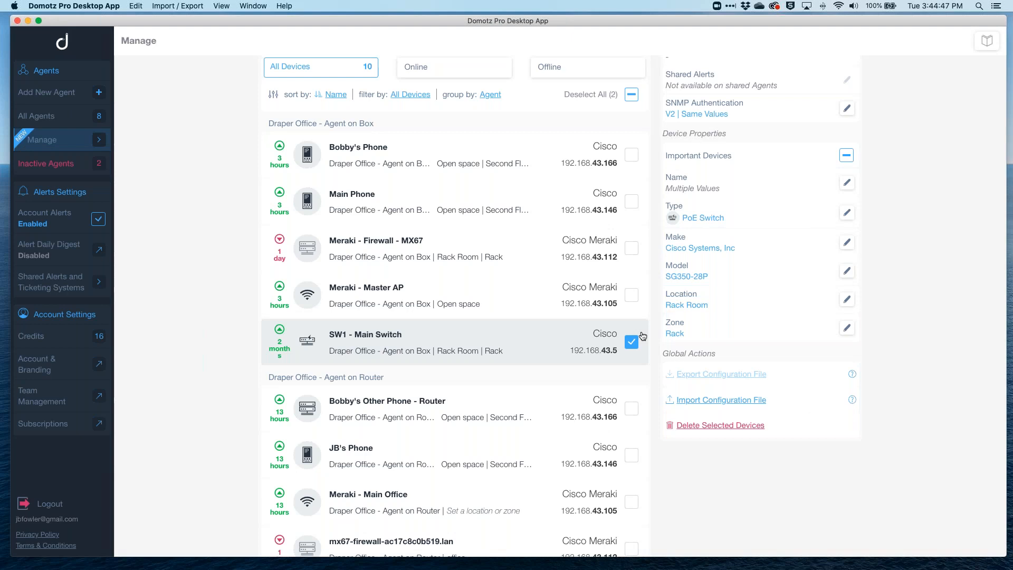
Deselect SW1 - Main Switch and Router Box - Main Switch in the device list.
{"action": "left_click", "coordinate": [391, 342]}
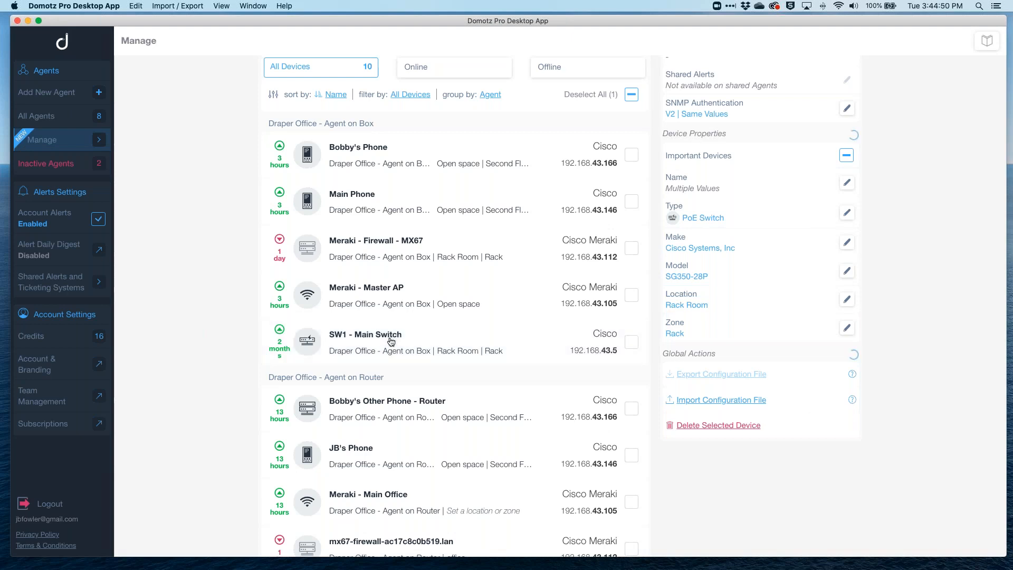
{"action": "left_click", "coordinate": [386, 338]}
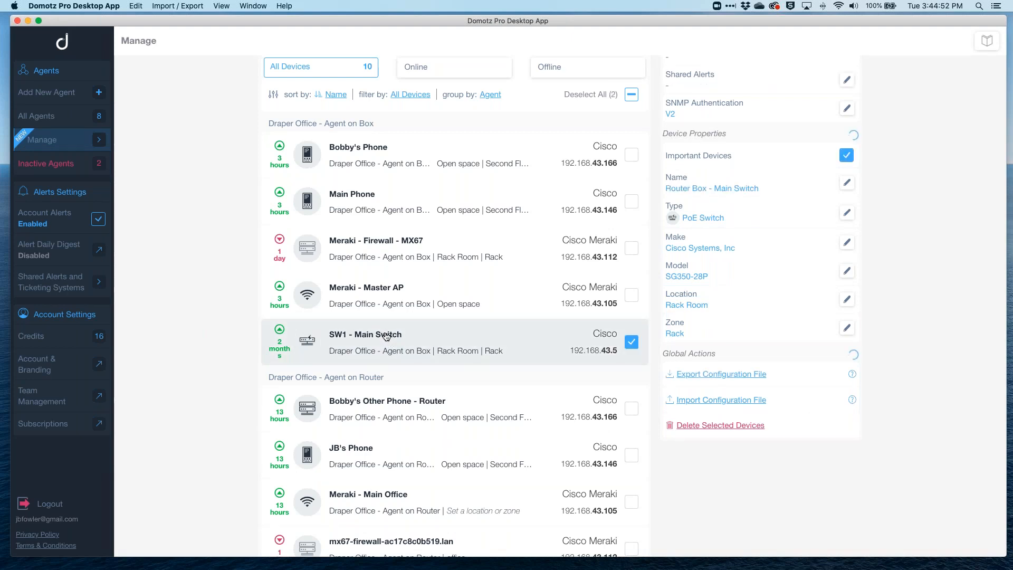
{"action": "left_click", "coordinate": [309, 342]}
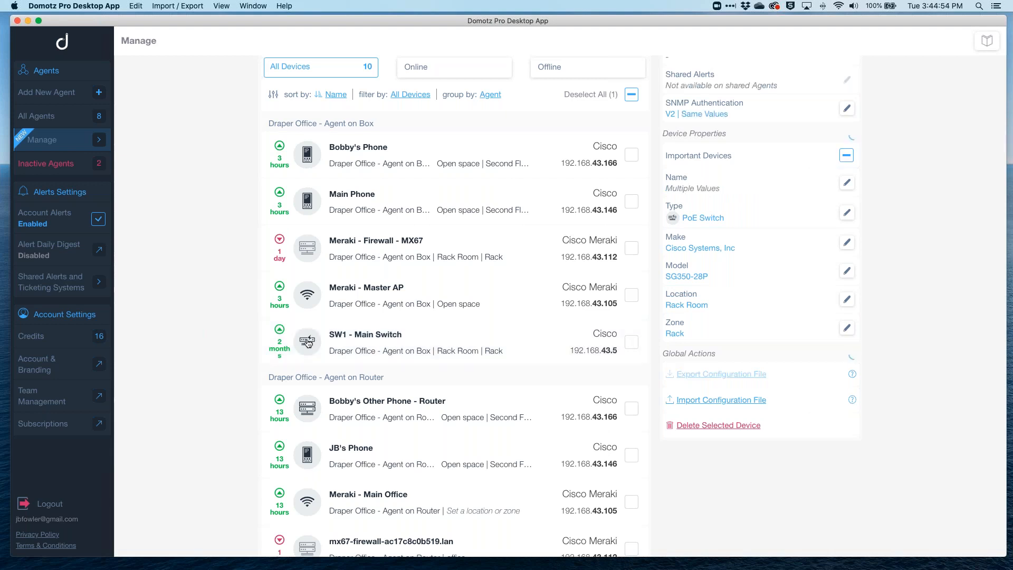
{"action": "left_click", "coordinate": [378, 335]}
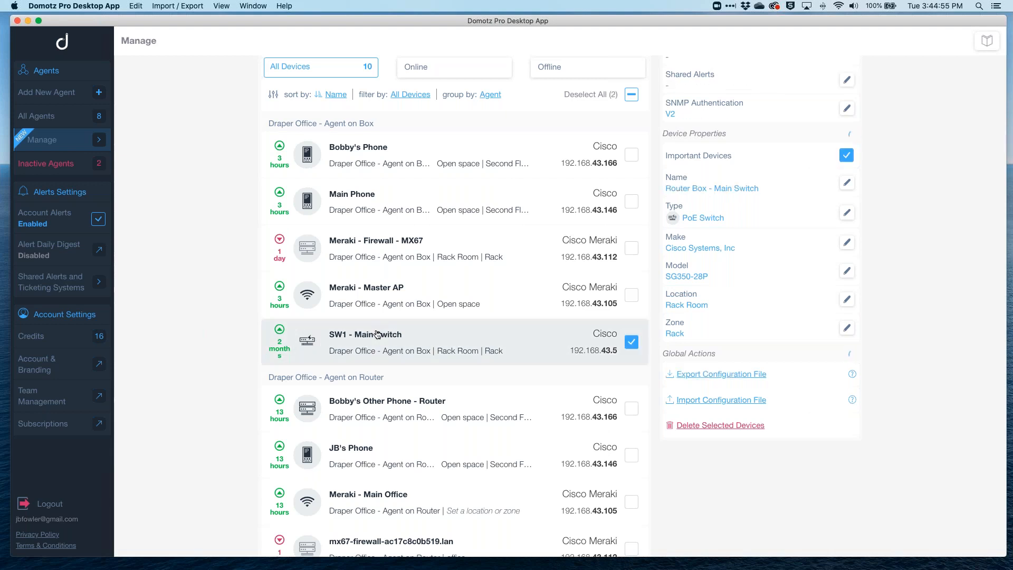
{"action": "left_click", "coordinate": [640, 338]}
{"action": "scroll", "coordinate": [633, 338], "scroll_direction": "down", "scroll_amount": 3}
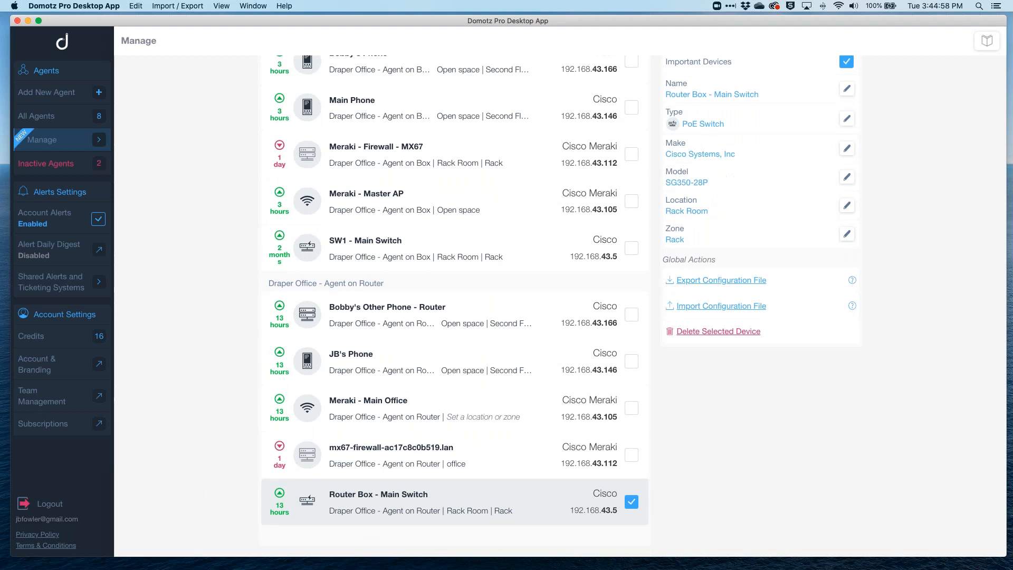
{"action": "left_click", "coordinate": [632, 501]}
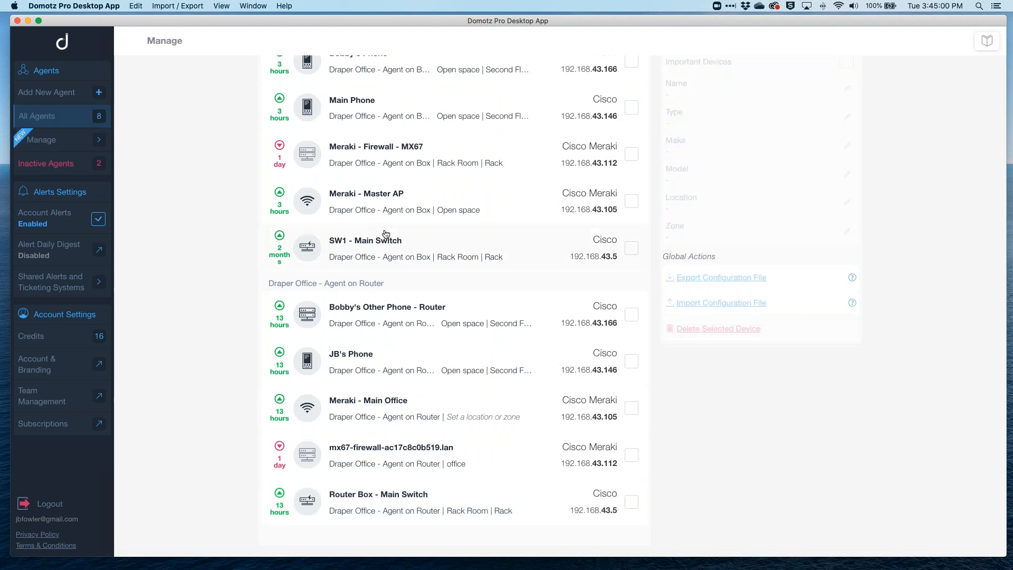
Open the Eyes page of SW1 - Main Switch and examine its SNMP sensors, expanding the Internal Temperature details.
{"action": "left_click", "coordinate": [405, 260]}
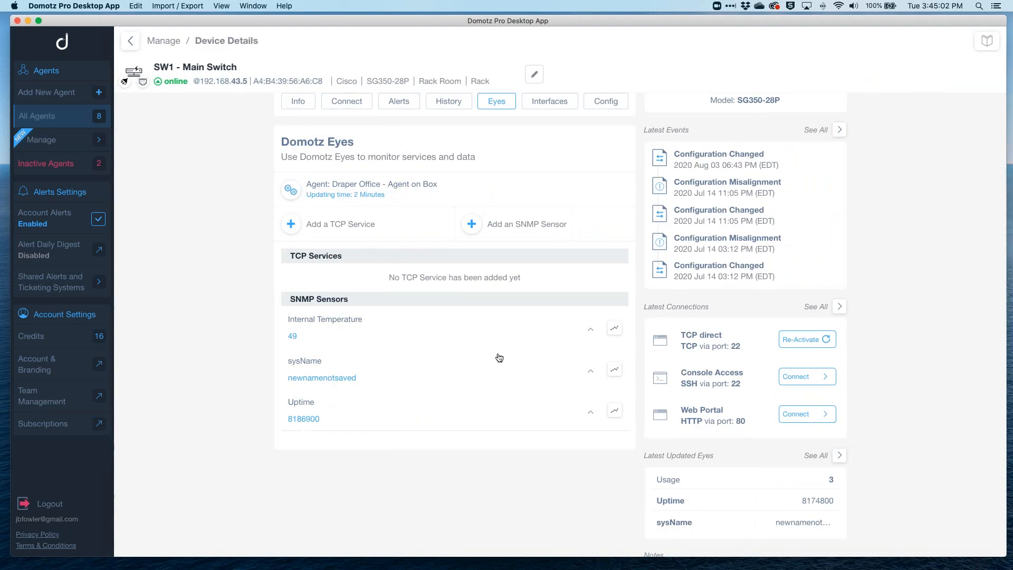
{"action": "left_click", "coordinate": [305, 336]}
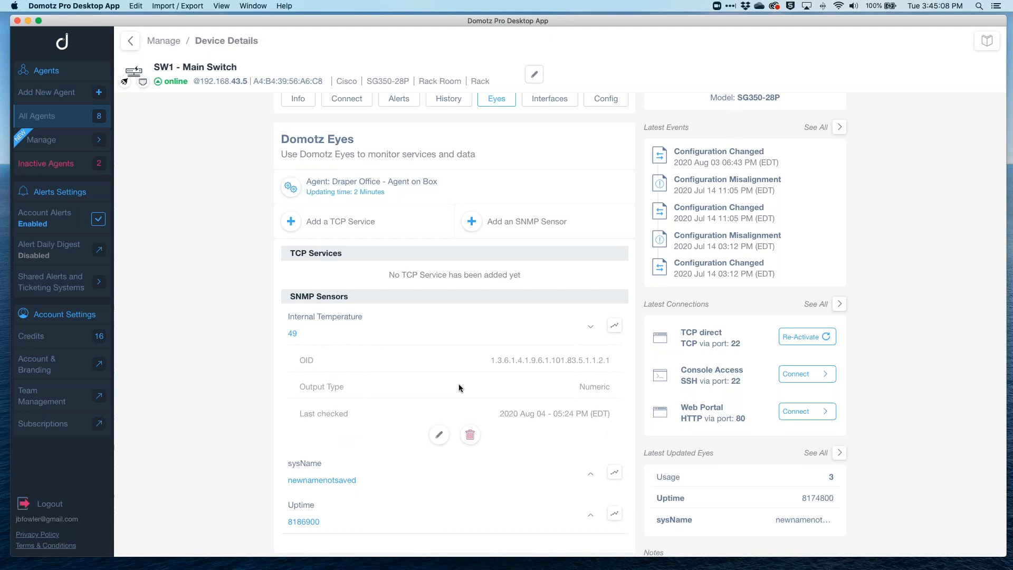
{"action": "scroll", "coordinate": [458, 386], "scroll_direction": "up", "scroll_amount": 2}
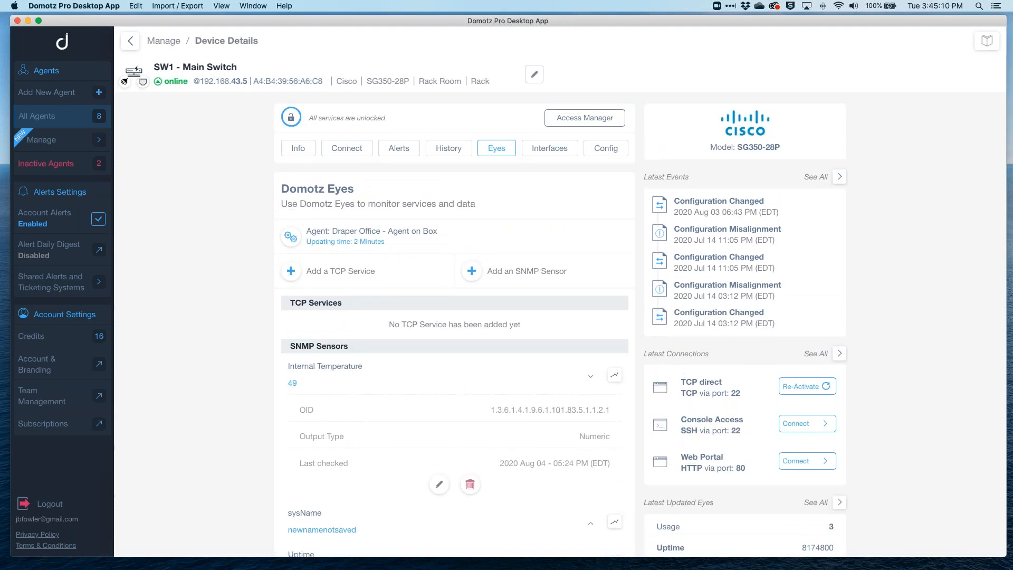
Open the account-wide agent management list and examine the customer properties of Draper Office - Agent on Box, leaving it deselected.
{"action": "left_click", "coordinate": [164, 41]}
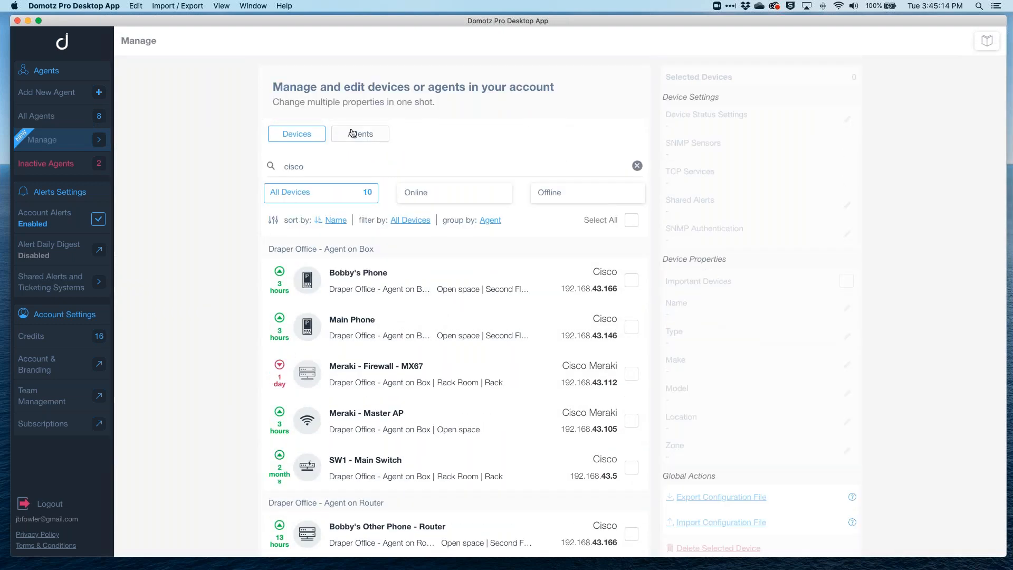
{"action": "left_click", "coordinate": [353, 133]}
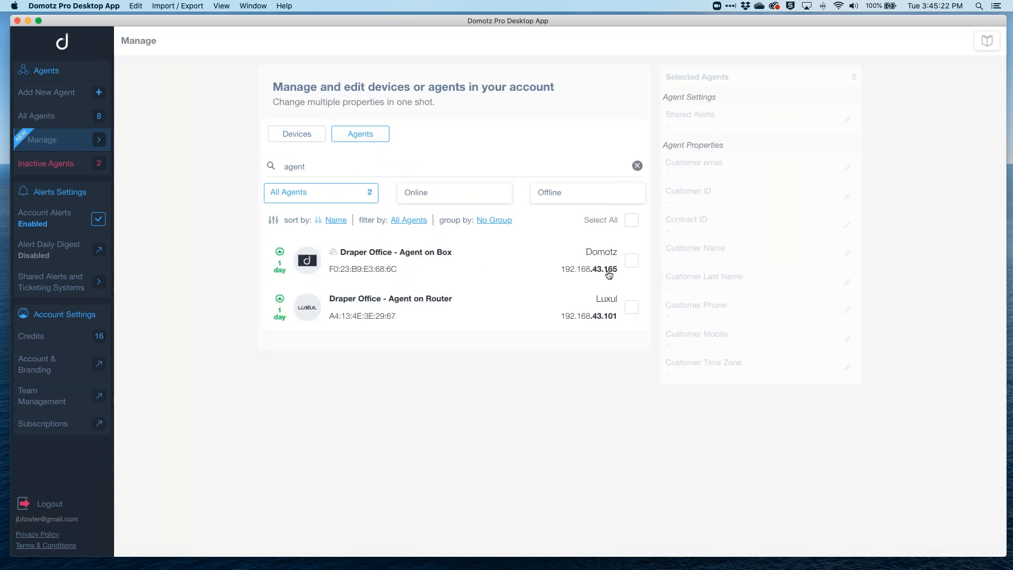
{"action": "left_click", "coordinate": [632, 261]}
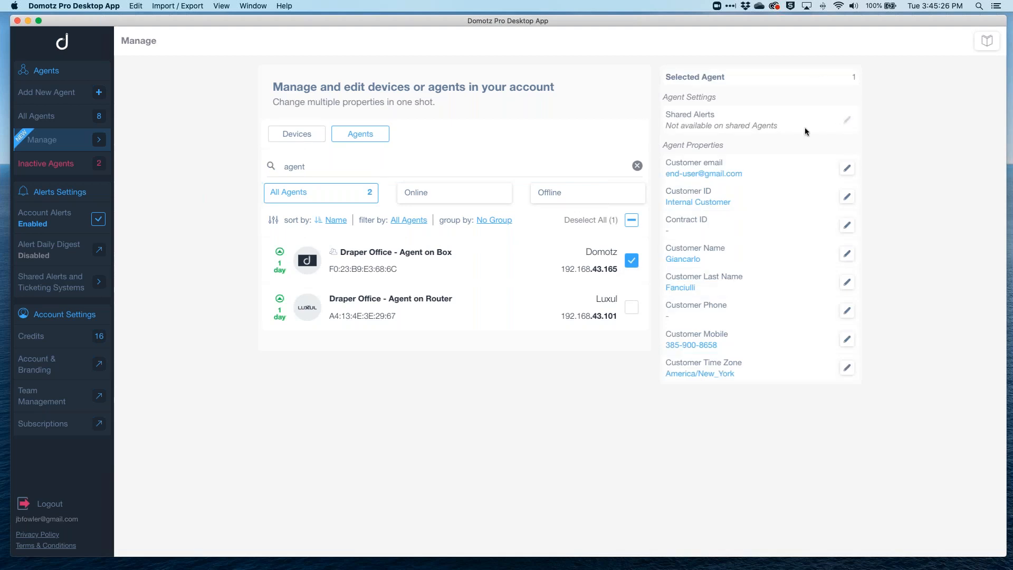
{"action": "left_click", "coordinate": [631, 260]}
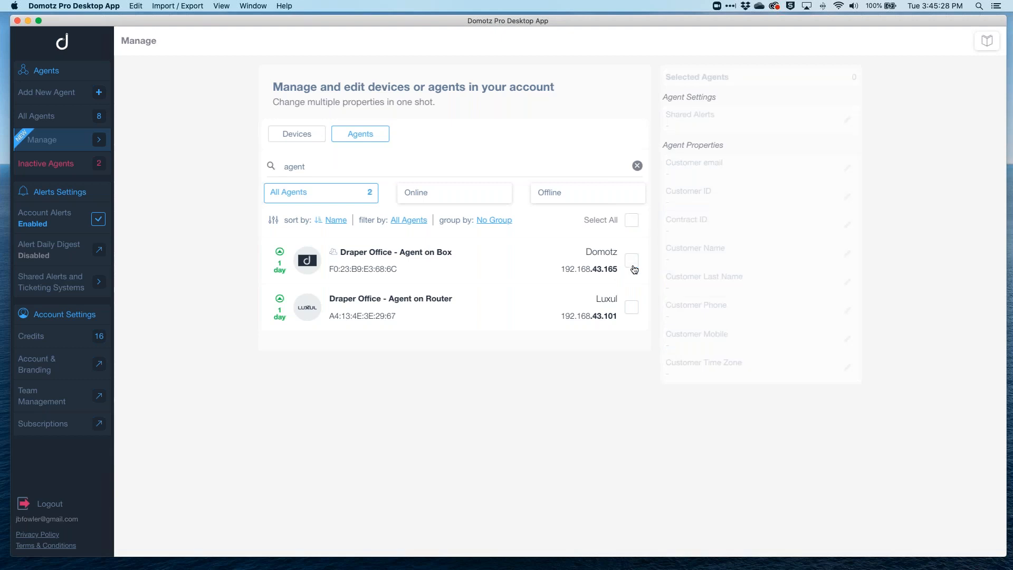
Examine the available shared alerts and customer properties for Draper Office - Agent on Router, leaving the agent deselected.
{"action": "left_click", "coordinate": [632, 309]}
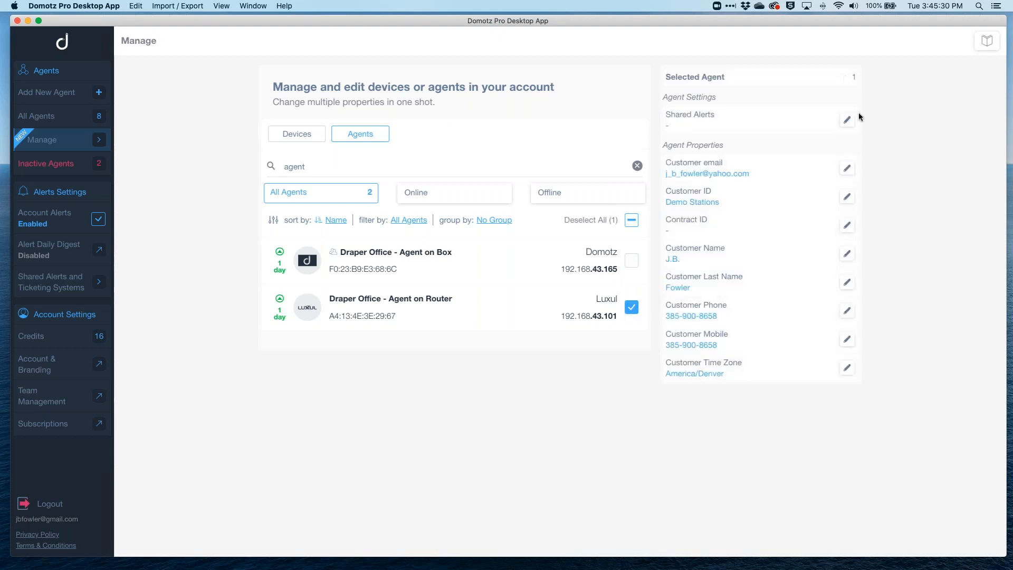
{"action": "left_click", "coordinate": [846, 123]}
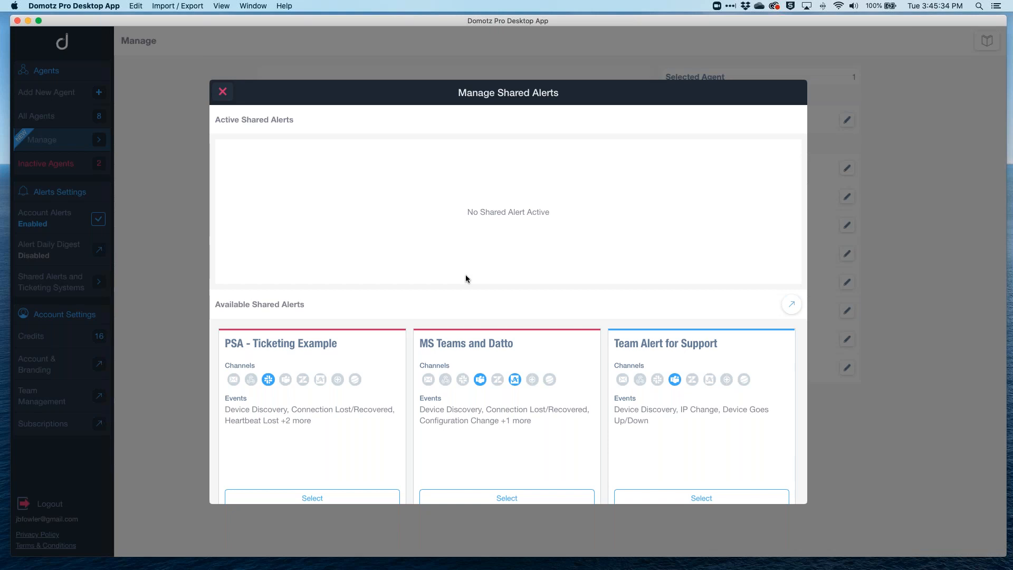
{"action": "left_click", "coordinate": [223, 92]}
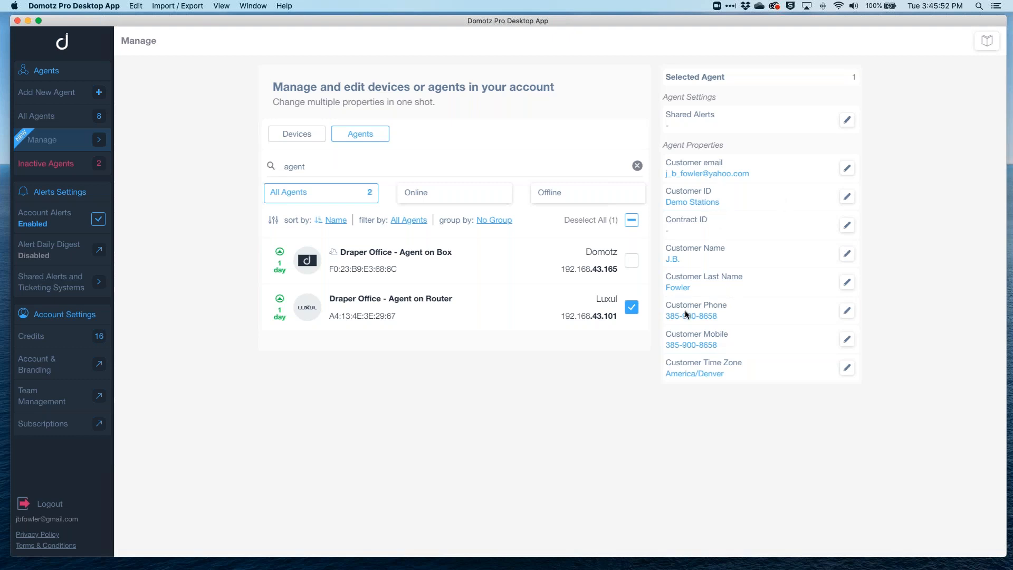
{"action": "left_click", "coordinate": [632, 308]}
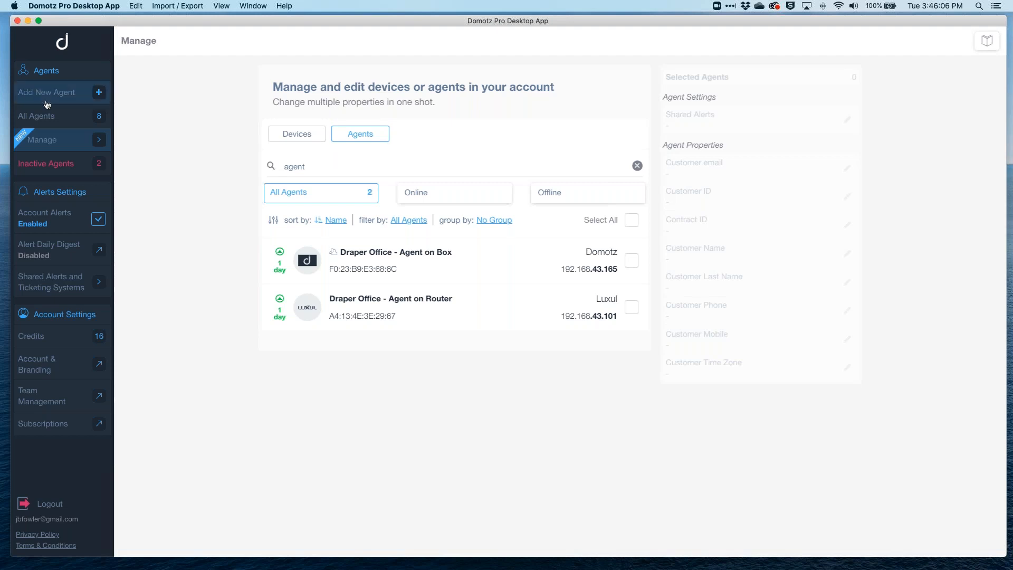
Open the Shared Alerts and Ticketing Systems page to view its shared alerts and contact channels.
{"action": "left_click", "coordinate": [48, 117]}
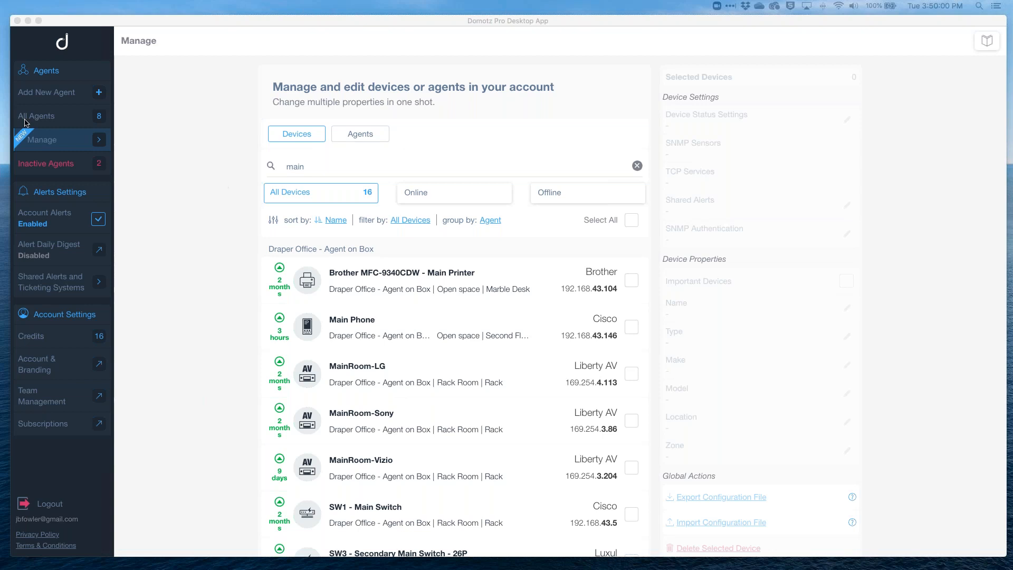
{"action": "left_click", "coordinate": [49, 115]}
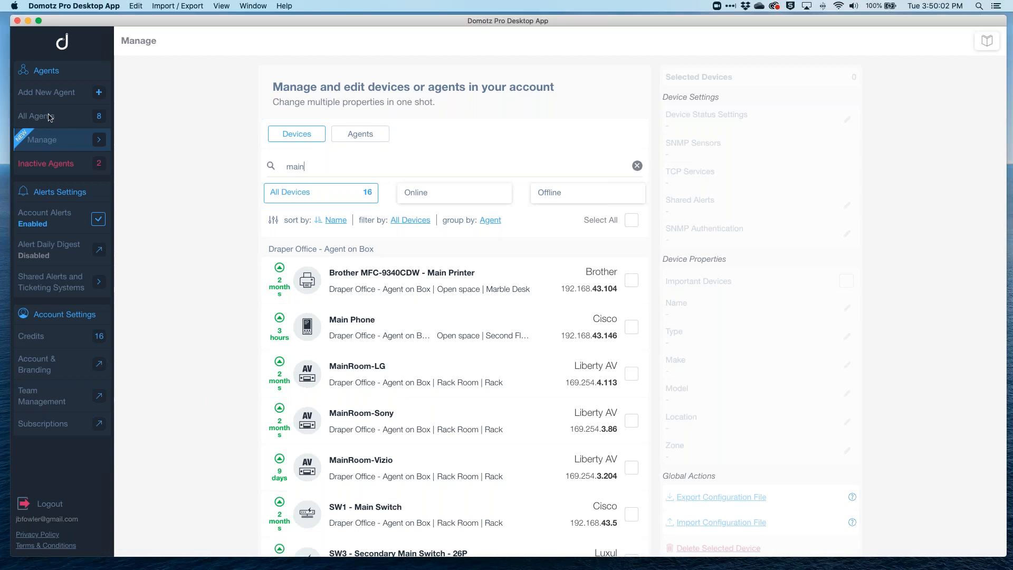
{"action": "left_click", "coordinate": [58, 283]}
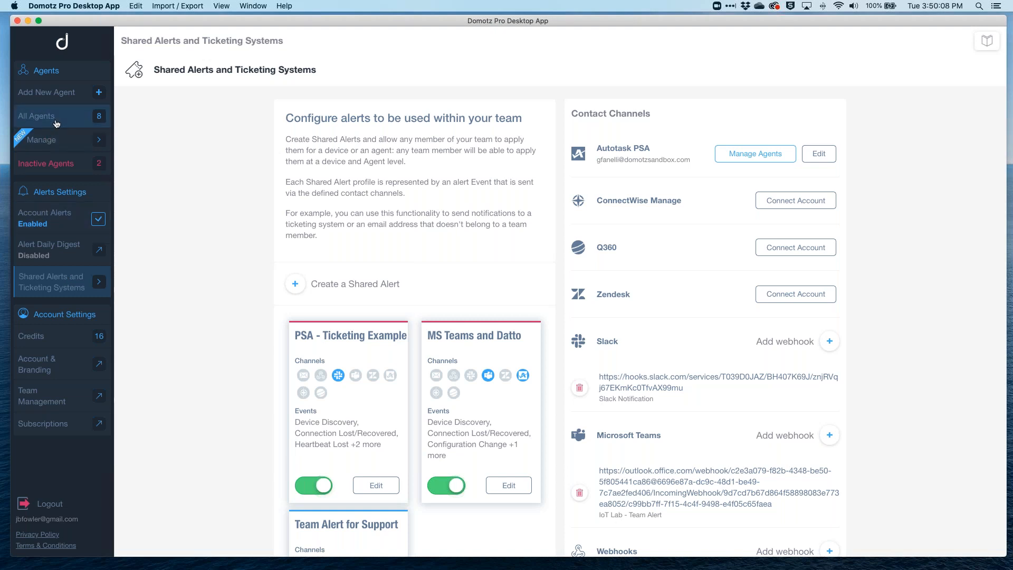
Filter the device list of Draper Office - Agent on Box by "cisco" and open the SW1 - Main Switch details.
{"action": "left_click", "coordinate": [35, 111]}
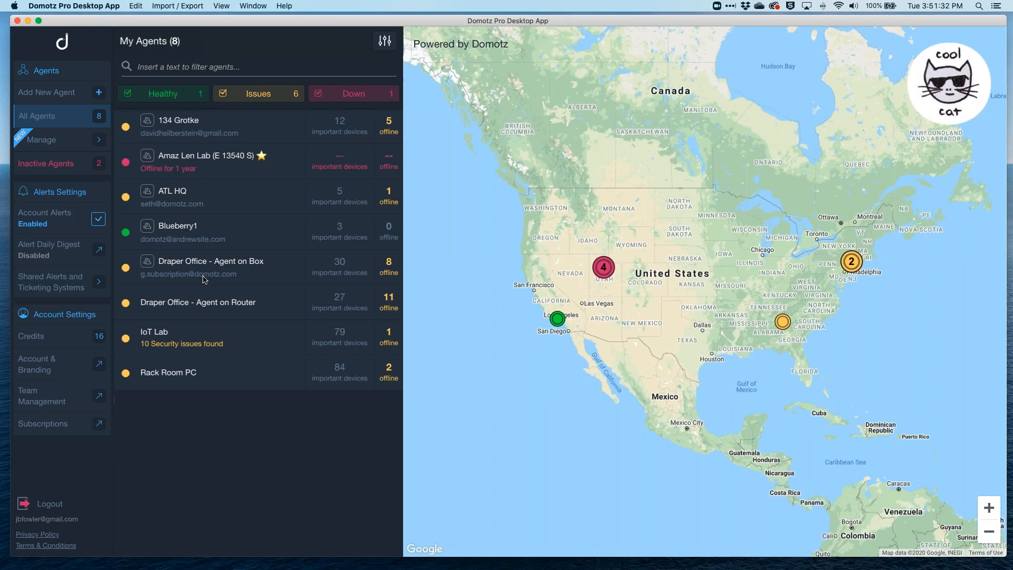
{"action": "left_click", "coordinate": [217, 262]}
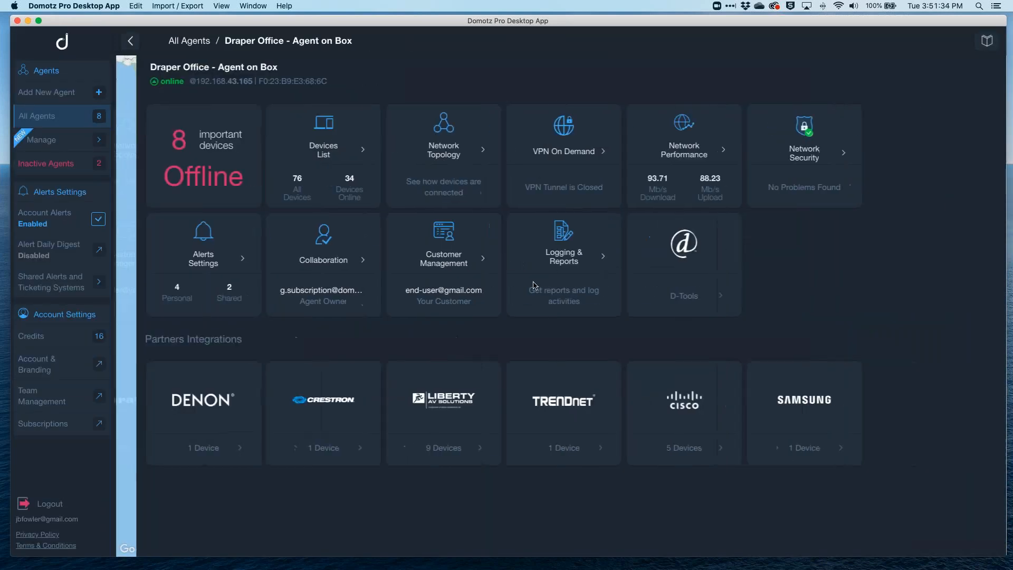
{"action": "left_click", "coordinate": [300, 144]}
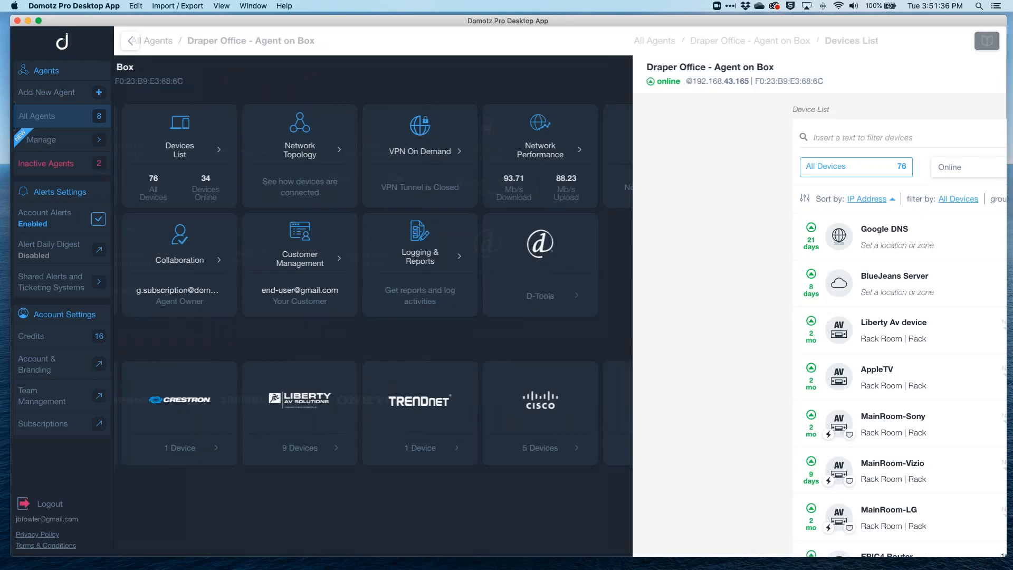
{"action": "type", "text": "cisco"}
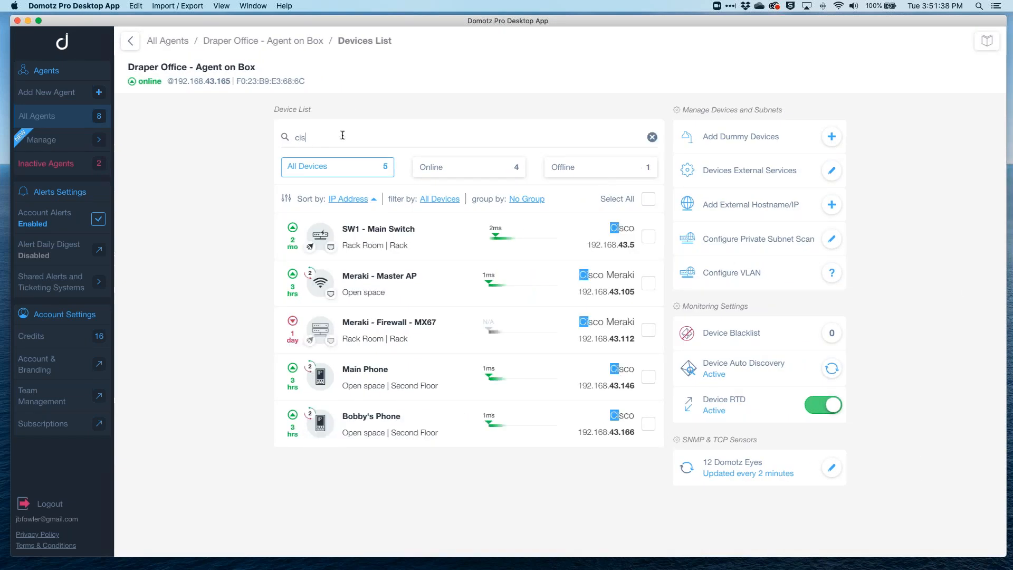
{"action": "left_click", "coordinate": [394, 229]}
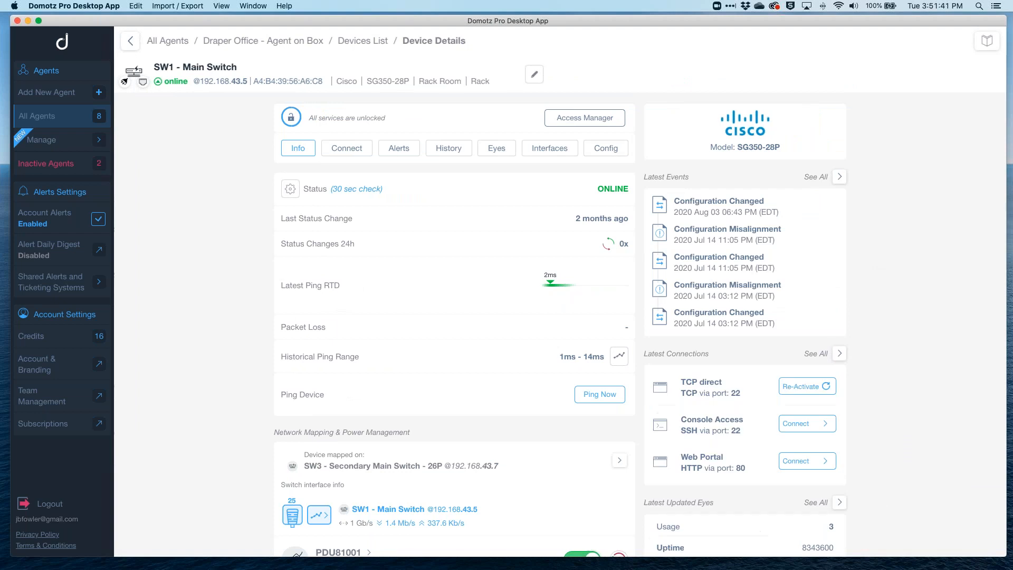
Open the switch's configuration management page and examine its last and archived configuration backups.
{"action": "left_click", "coordinate": [608, 150]}
{"action": "scroll", "coordinate": [555, 395], "scroll_direction": "down", "scroll_amount": 5}
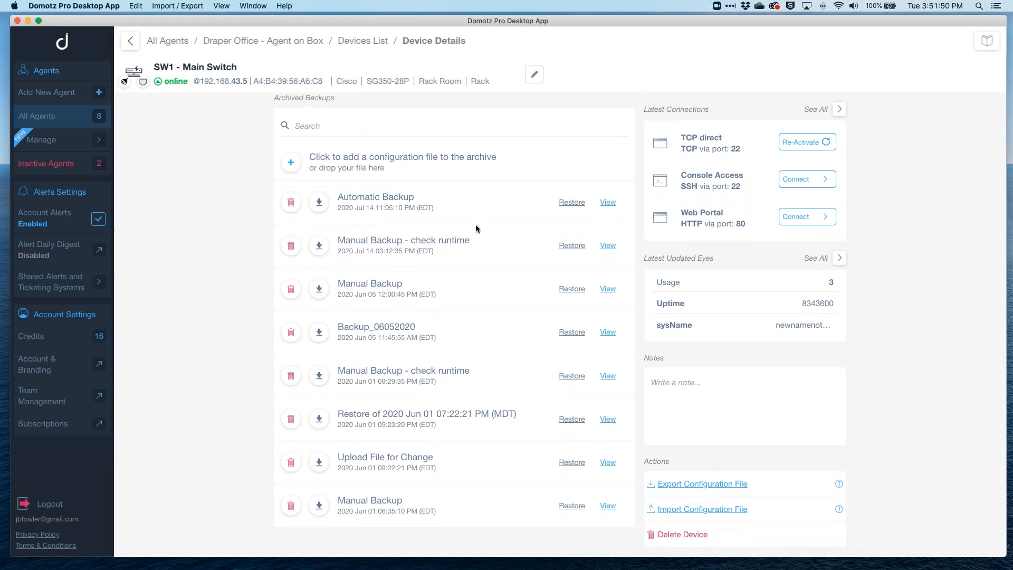
{"action": "scroll", "coordinate": [475, 225], "scroll_direction": "up", "scroll_amount": 2}
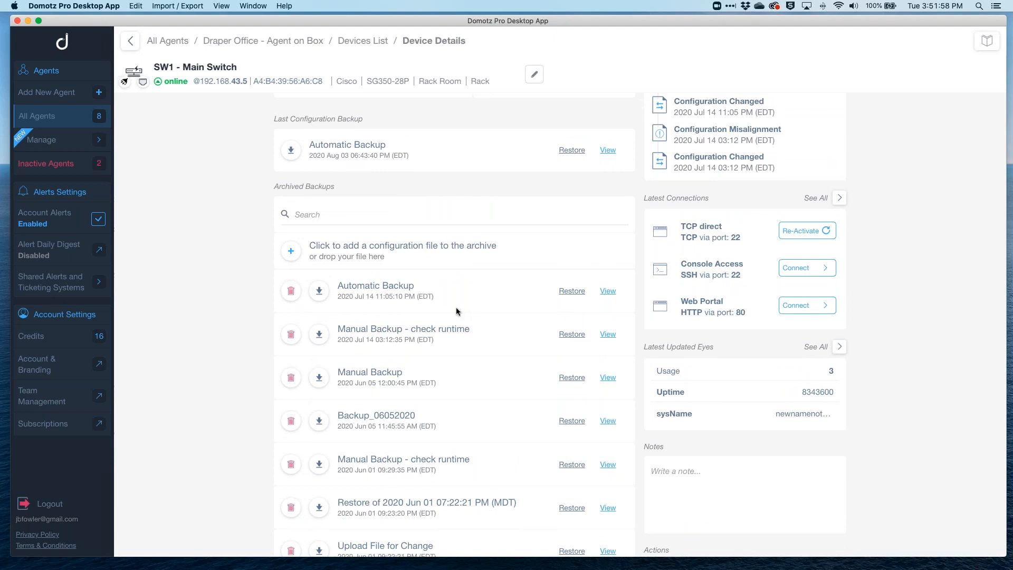
{"action": "scroll", "coordinate": [457, 311], "scroll_direction": "up", "scroll_amount": 3}
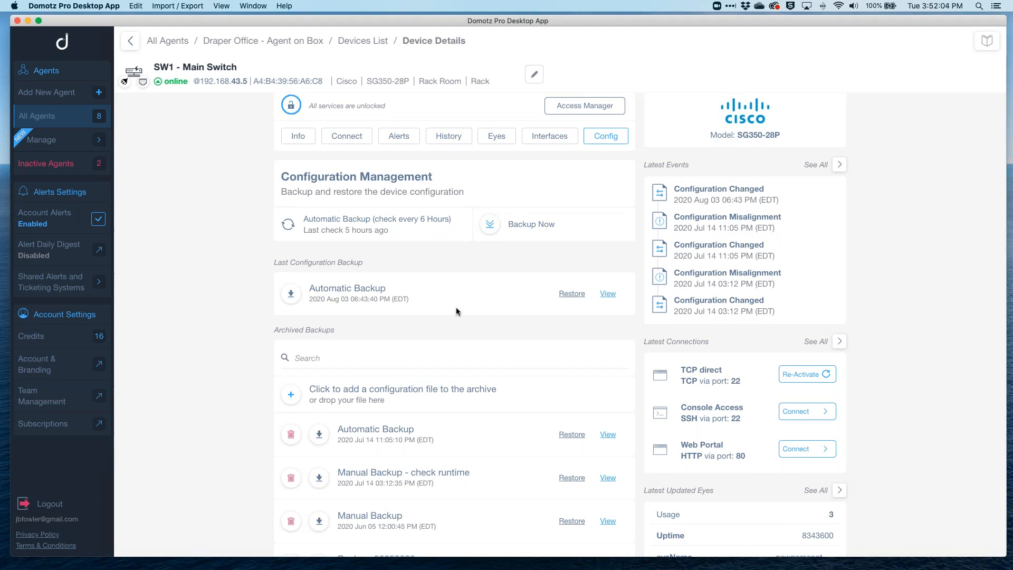
Compare the archived Automatic Backup of 2020 Jul 14 with the last backup, examine the hostname difference and close the comparison.
{"action": "left_click", "coordinate": [609, 435]}
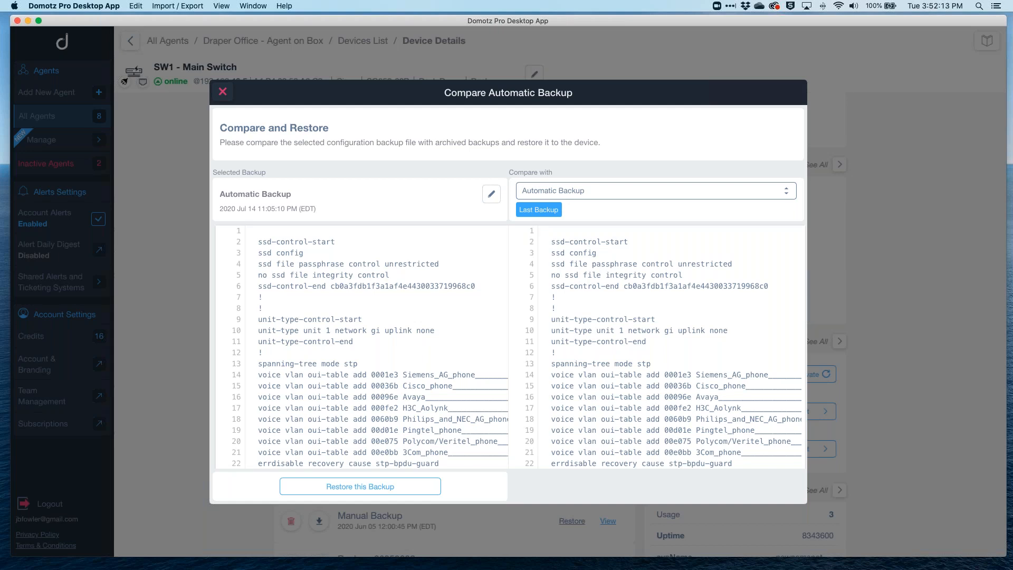
{"action": "scroll", "coordinate": [646, 327], "scroll_direction": "down", "scroll_amount": 8}
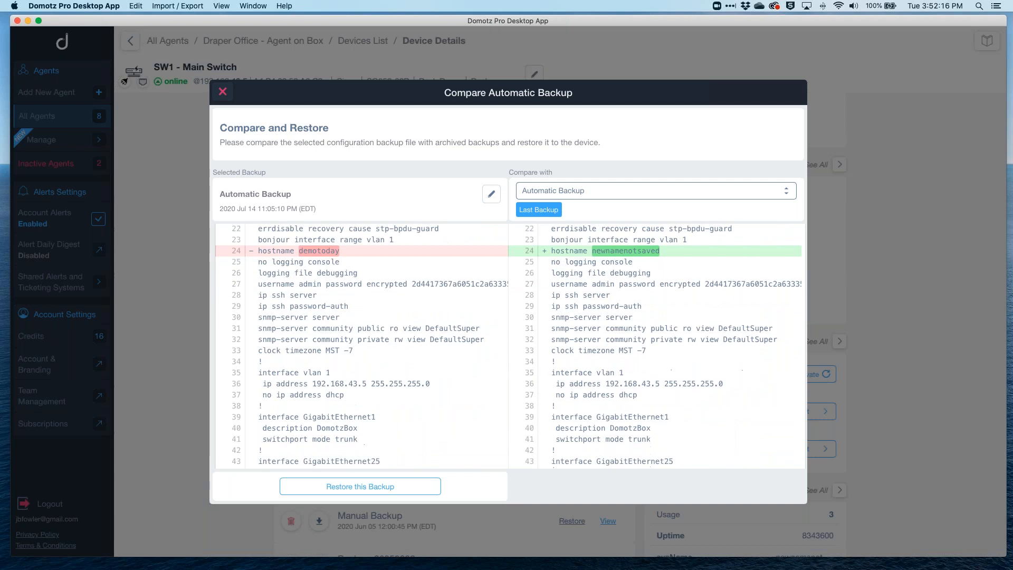
{"action": "scroll", "coordinate": [646, 332], "scroll_direction": "up", "scroll_amount": 3}
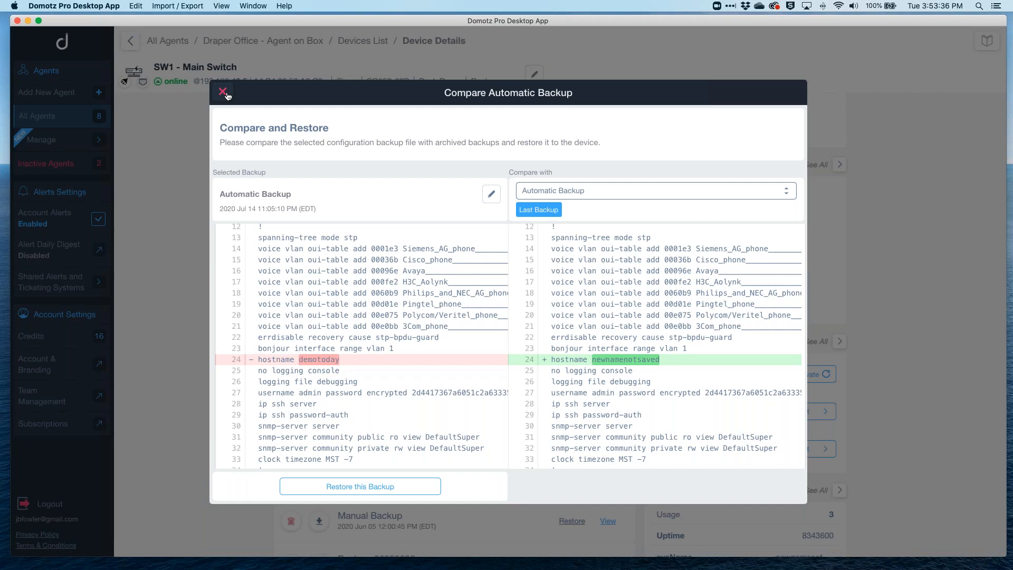
{"action": "left_click", "coordinate": [223, 93]}
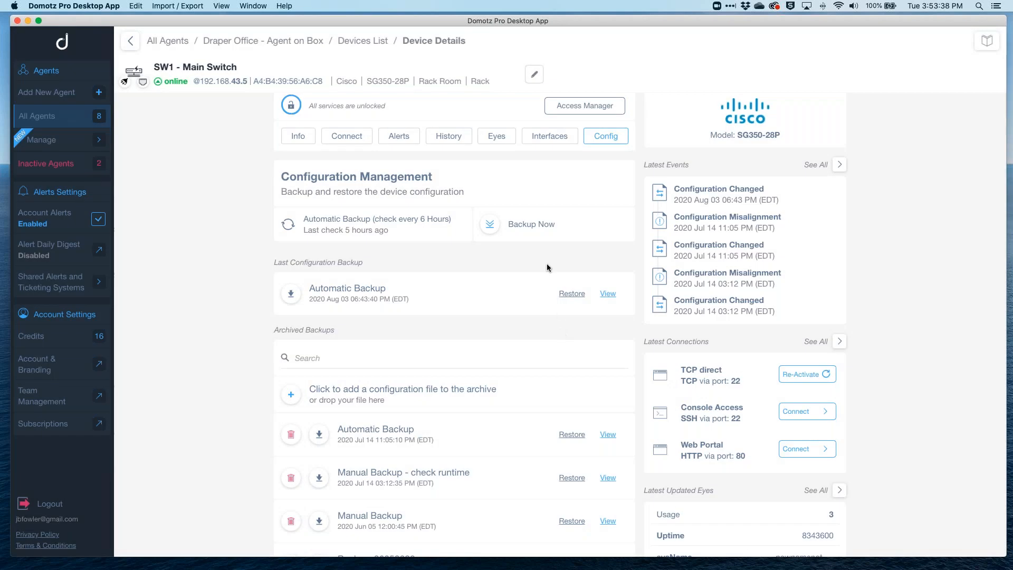
View the contents of the last Automatic Backup of 2020 Aug 03, close it and review the archived backups.
{"action": "left_click", "coordinate": [608, 294]}
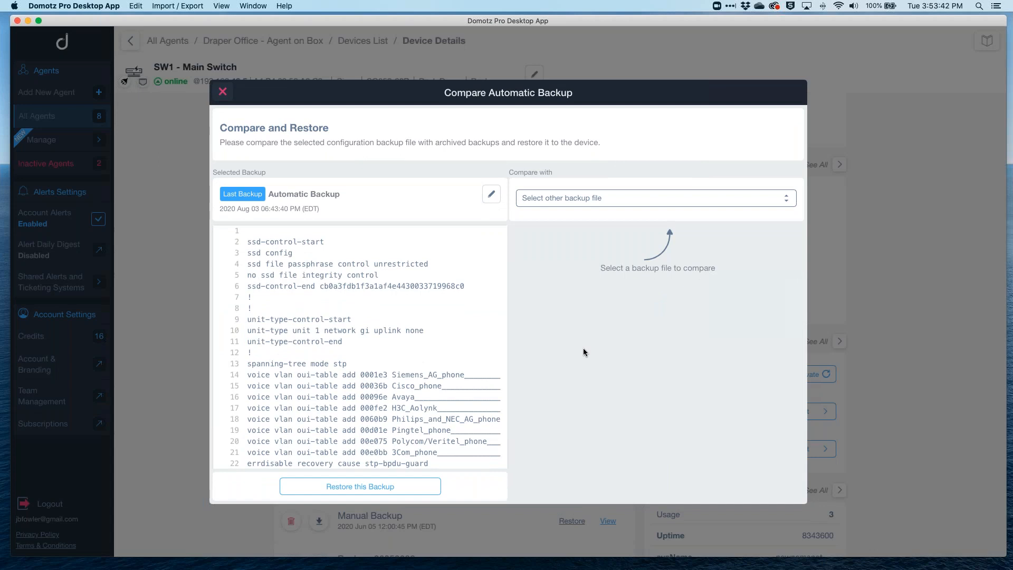
{"action": "scroll", "coordinate": [435, 393], "scroll_direction": "down", "scroll_amount": 6}
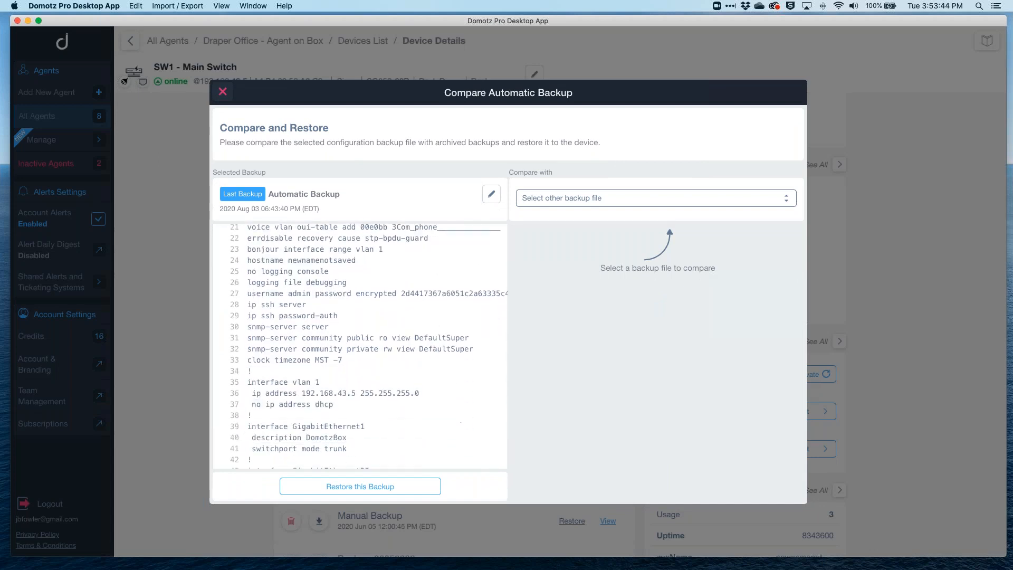
{"action": "scroll", "coordinate": [422, 369], "scroll_direction": "up", "scroll_amount": 6}
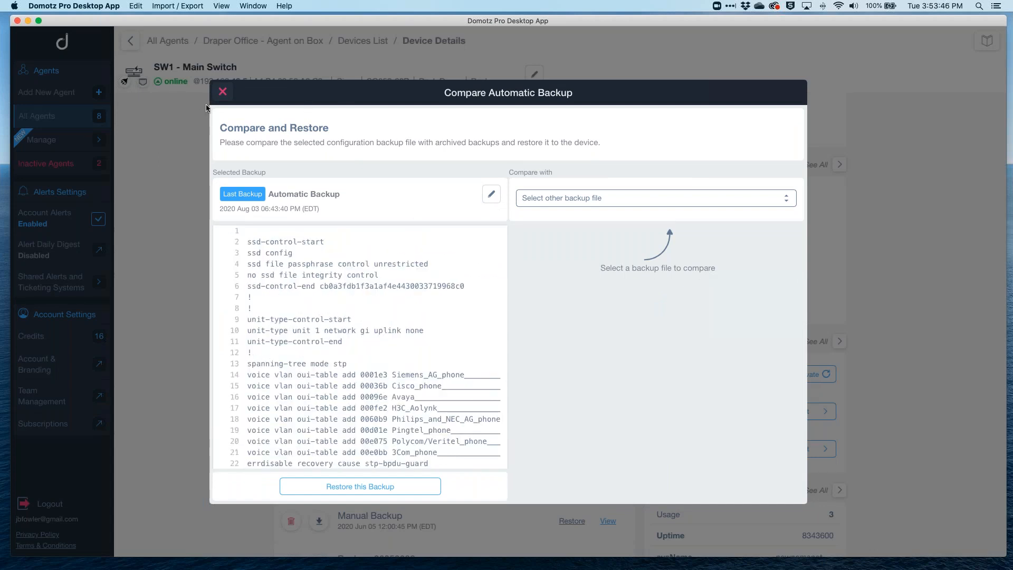
{"action": "left_click", "coordinate": [223, 93]}
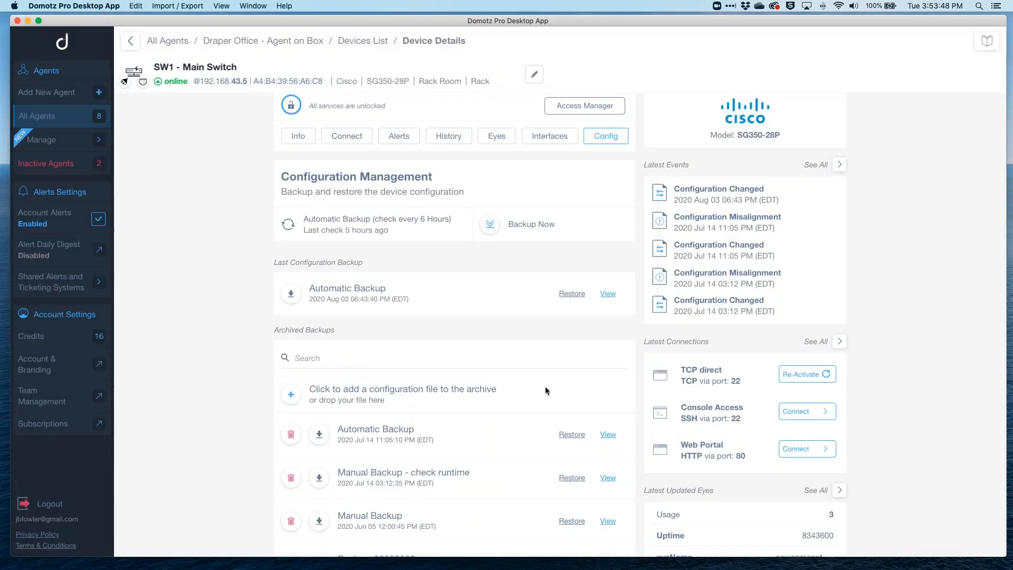
{"action": "scroll", "coordinate": [645, 415], "scroll_direction": "down", "scroll_amount": 5}
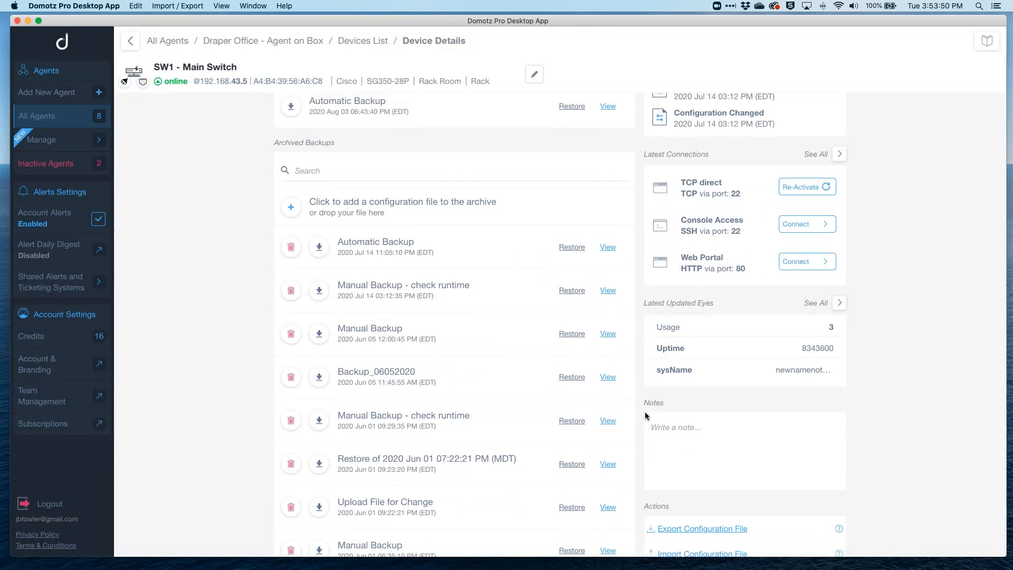
{"action": "scroll", "coordinate": [644, 415], "scroll_direction": "up", "scroll_amount": 5}
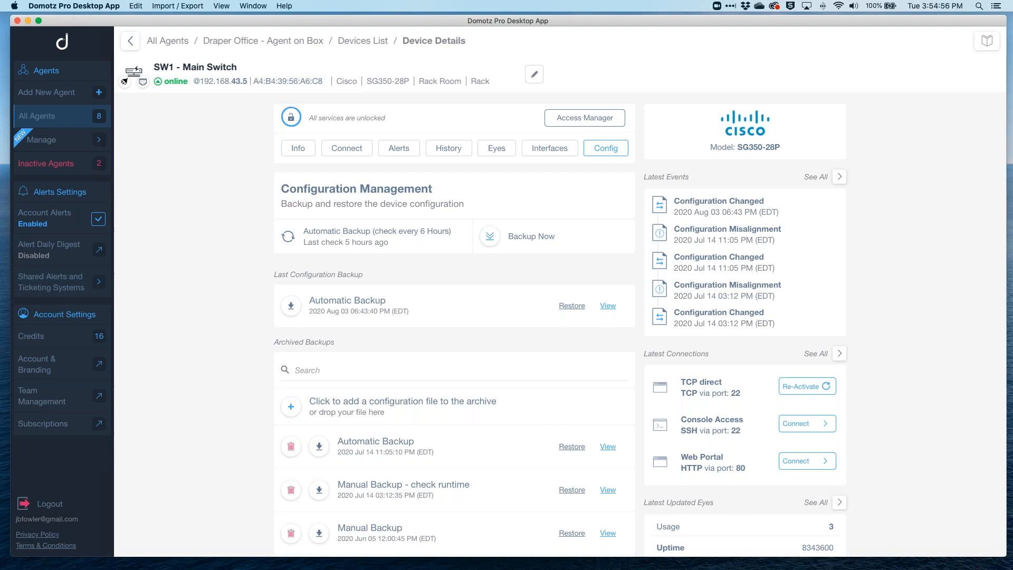
Switch to the Domotz portal to view the account's Two-Factor Authentication setting and the 2FA explanation in the team member table.
{"action": "left_click", "coordinate": [60, 392]}
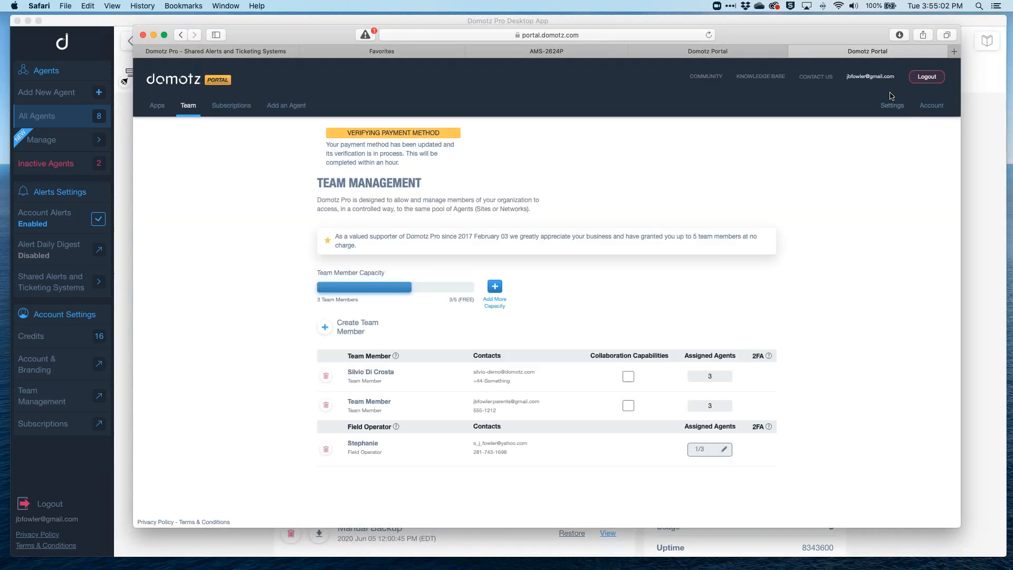
{"action": "left_click", "coordinate": [892, 105]}
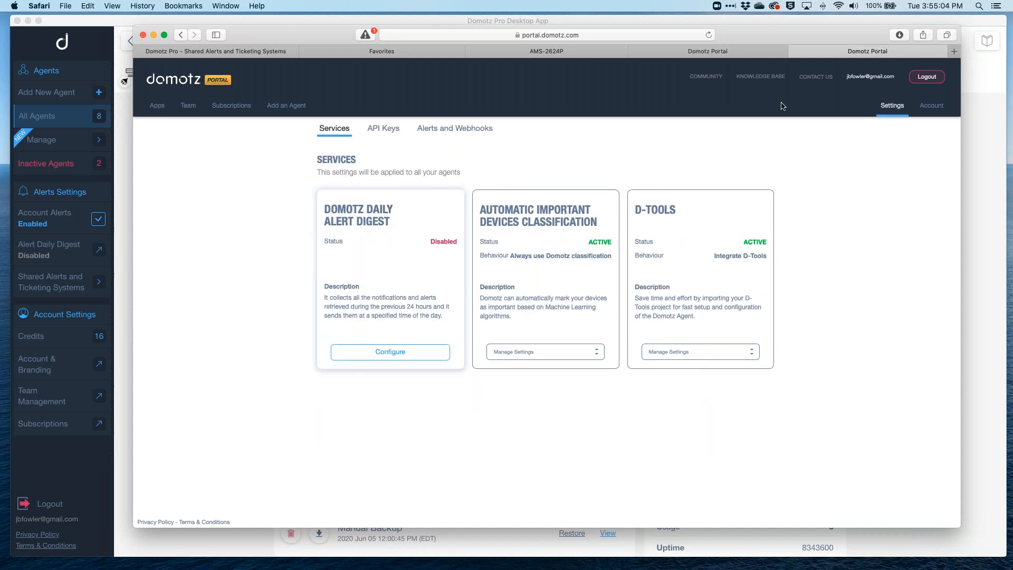
{"action": "left_click", "coordinate": [931, 105]}
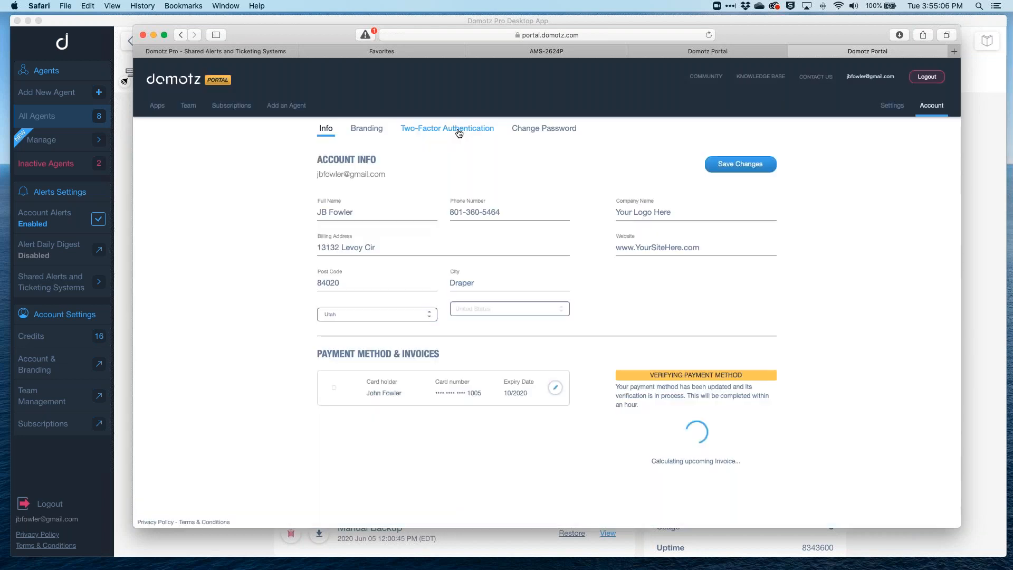
{"action": "left_click", "coordinate": [457, 129]}
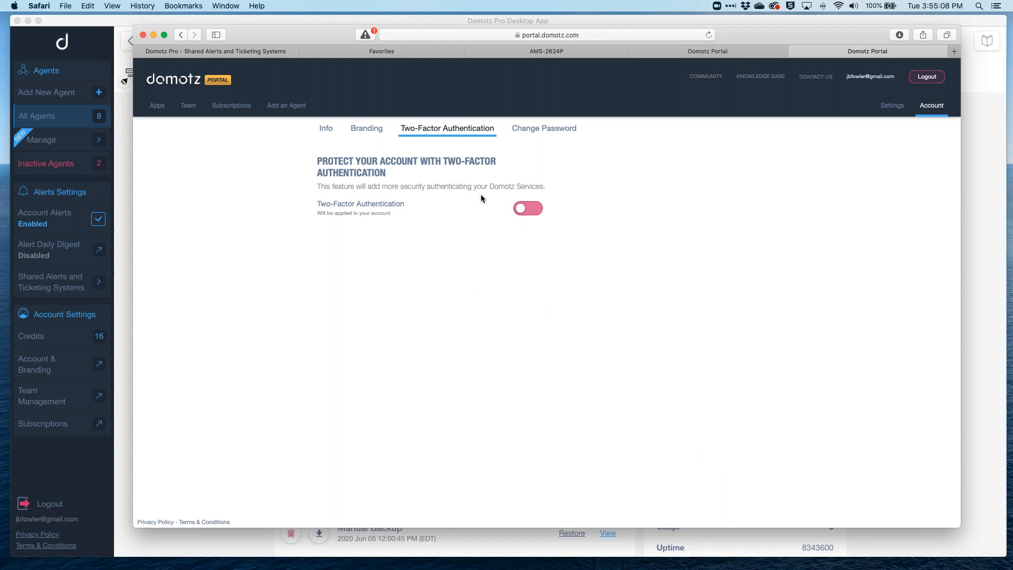
{"action": "left_click", "coordinate": [185, 107]}
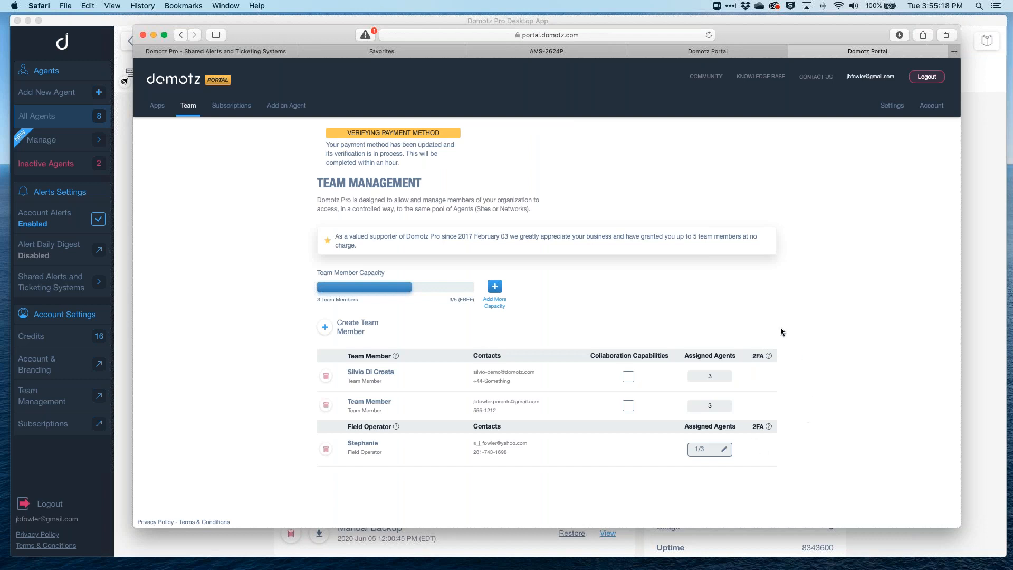
{"action": "left_click", "coordinate": [768, 355]}
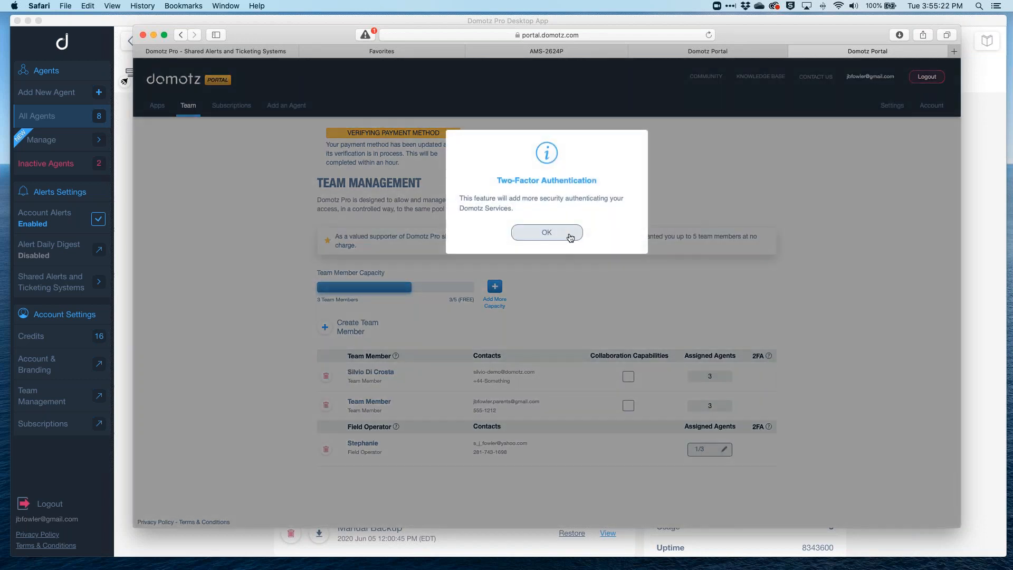
Close the Two-Factor Authentication explanation and switch away from the Domotz portal's team management page.
{"action": "left_click", "coordinate": [570, 237]}
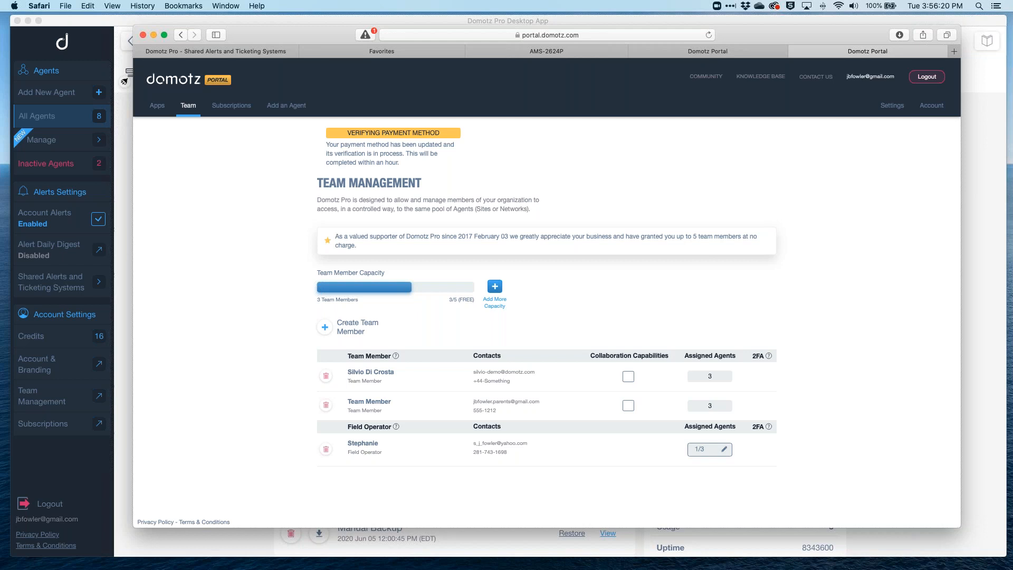
{"action": "key", "text": "super+Tab"}
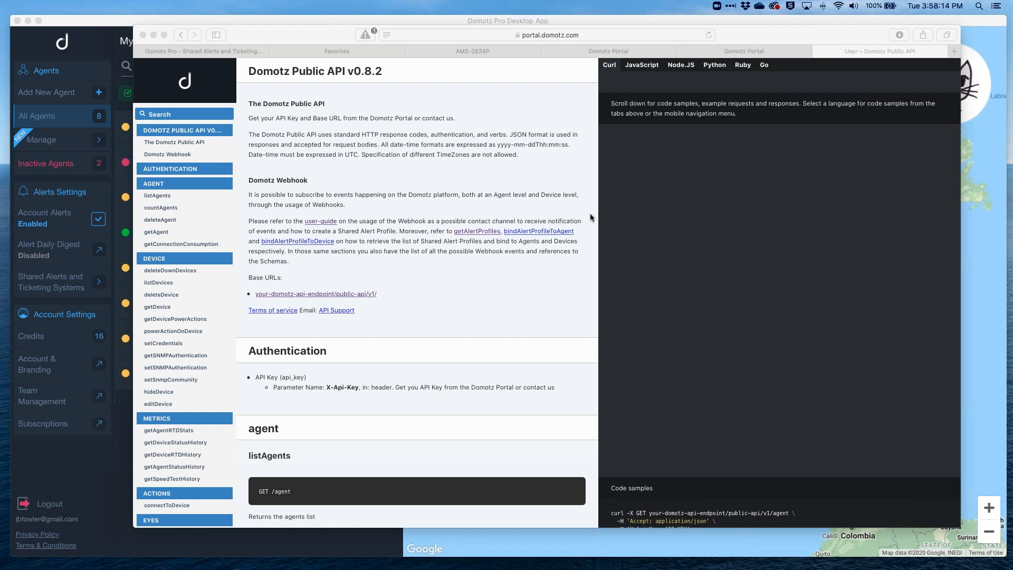
Review the getAgent call and its example response in the Domotz Public API documentation, and open the getDeviceStatusHistory call.
{"action": "left_click", "coordinate": [649, 65]}
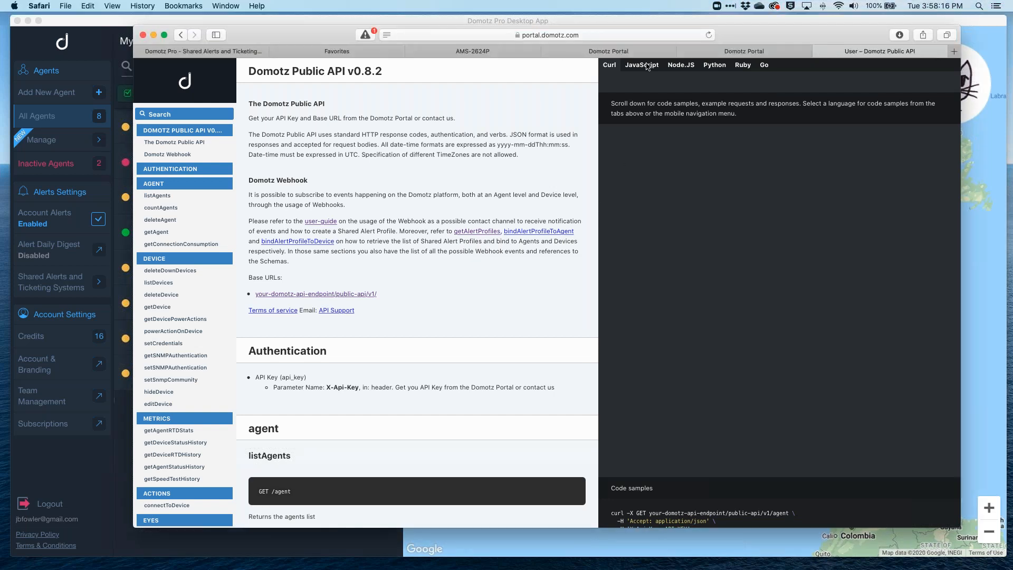
{"action": "left_click", "coordinate": [156, 232]}
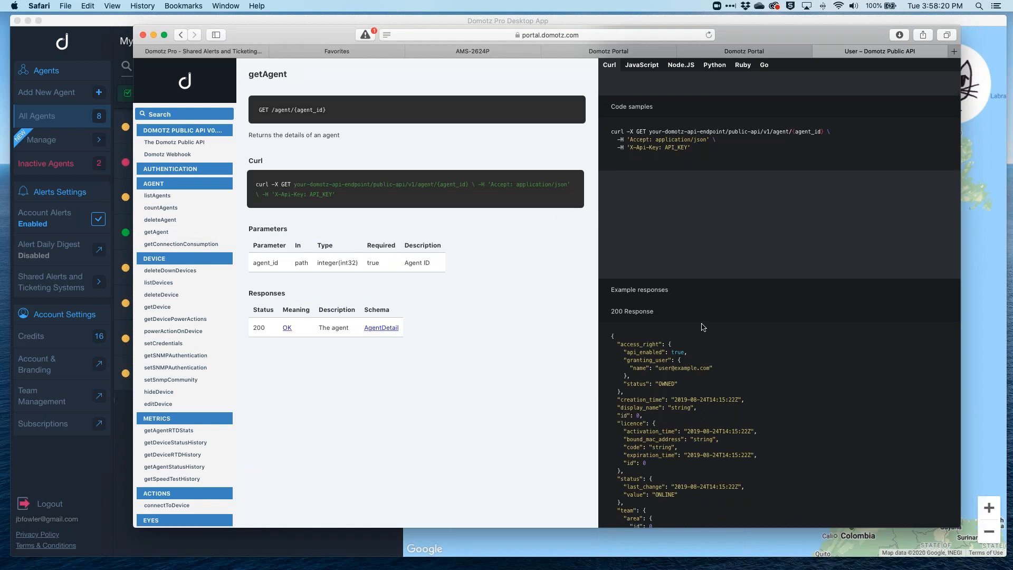
{"action": "scroll", "coordinate": [709, 319], "scroll_direction": "down", "scroll_amount": 2}
{"action": "scroll", "coordinate": [708, 320], "scroll_direction": "down", "scroll_amount": 1}
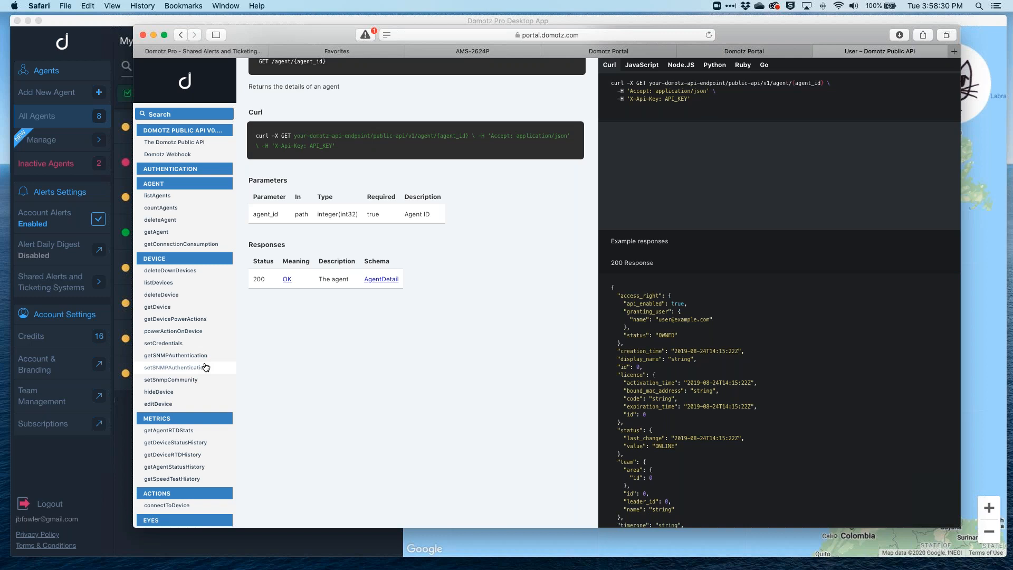
{"action": "scroll", "coordinate": [191, 443], "scroll_direction": "down", "scroll_amount": 4}
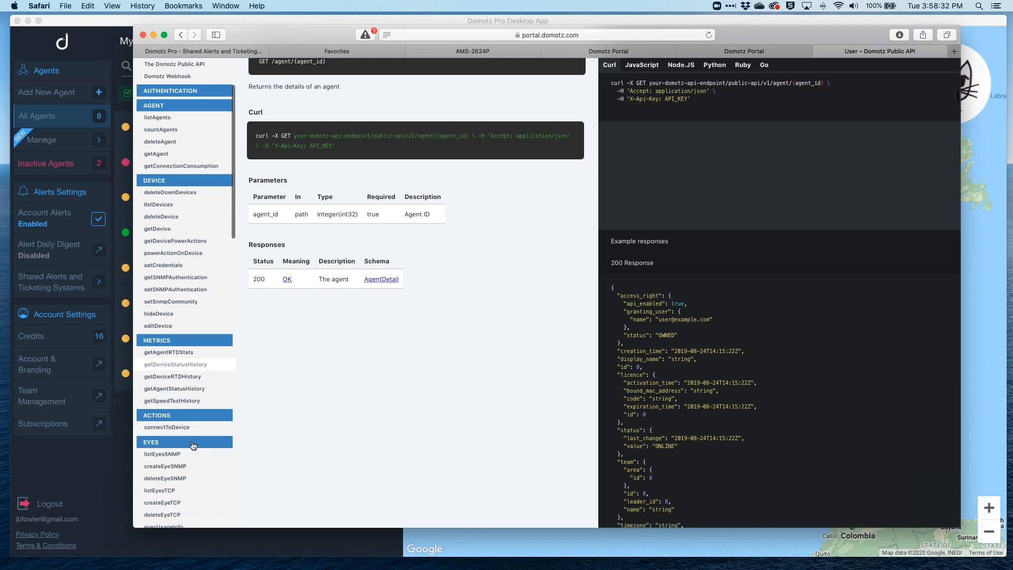
{"action": "left_click", "coordinate": [182, 344]}
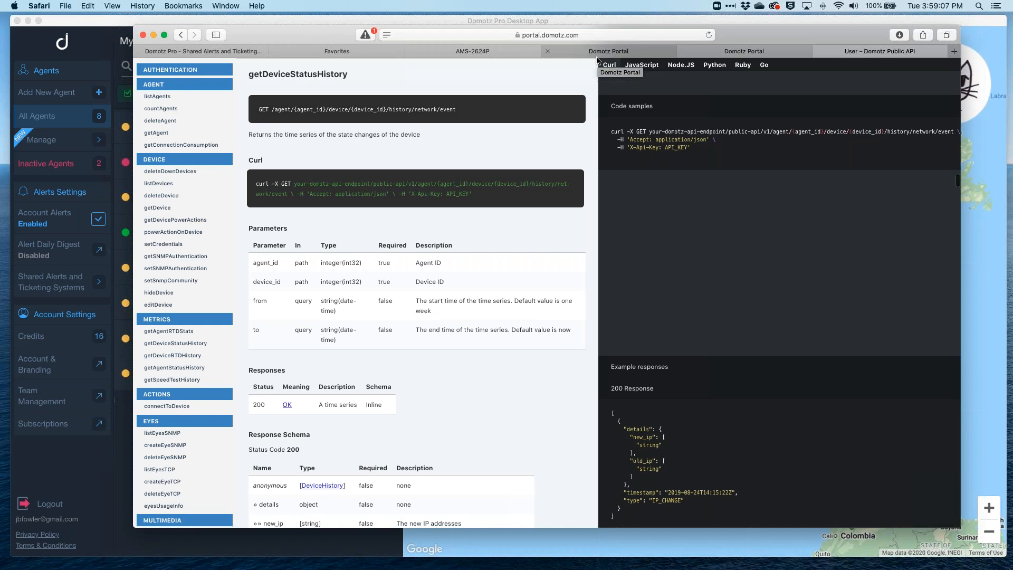
Switch to the Domotz Pro Desktop App and search the IoT Lab agent's device list for "camer".
{"action": "left_click", "coordinate": [90, 25]}
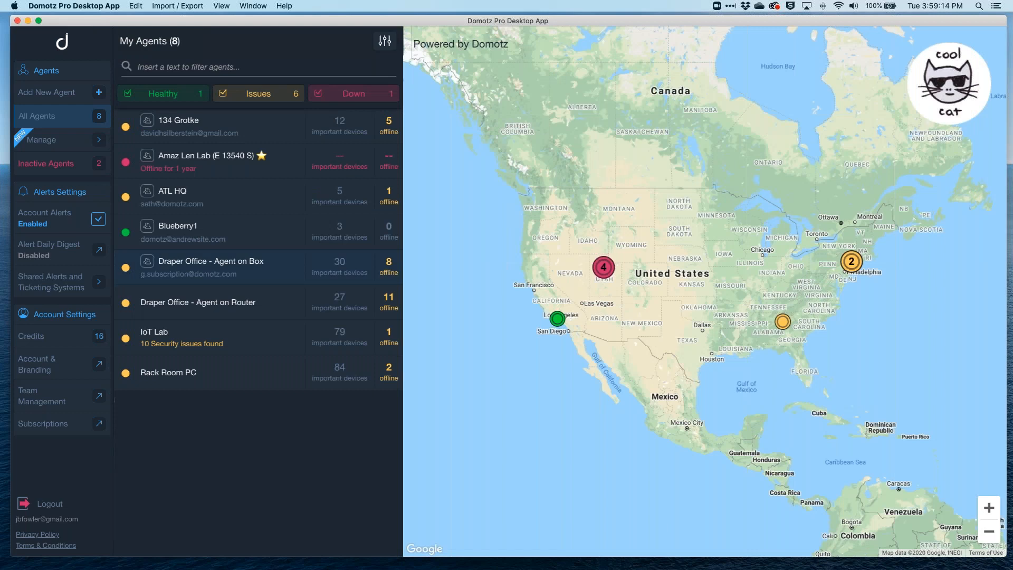
{"action": "left_click", "coordinate": [192, 336]}
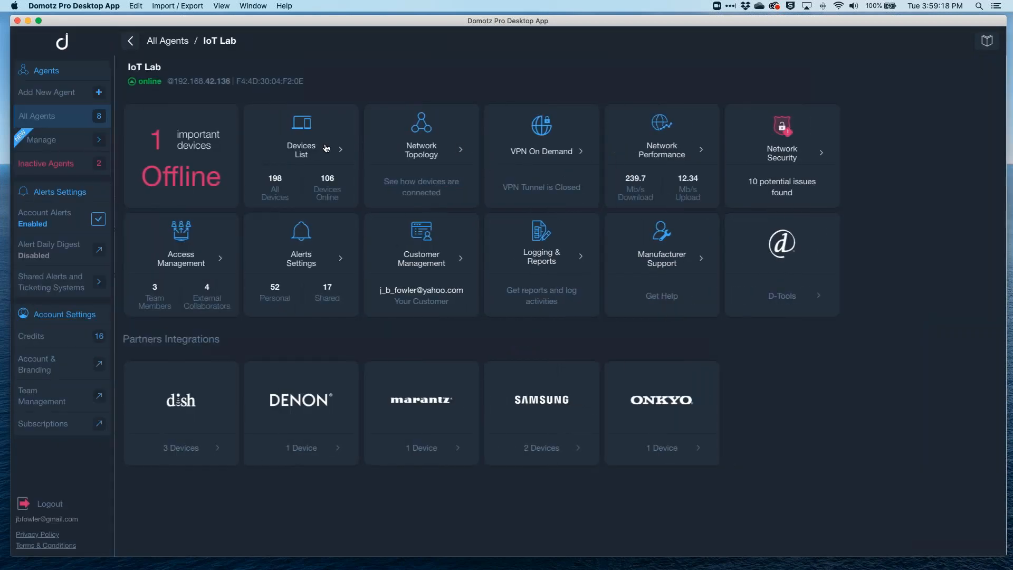
{"action": "left_click", "coordinate": [334, 152]}
{"action": "left_click", "coordinate": [403, 132]}
{"action": "type", "text": "camer"}
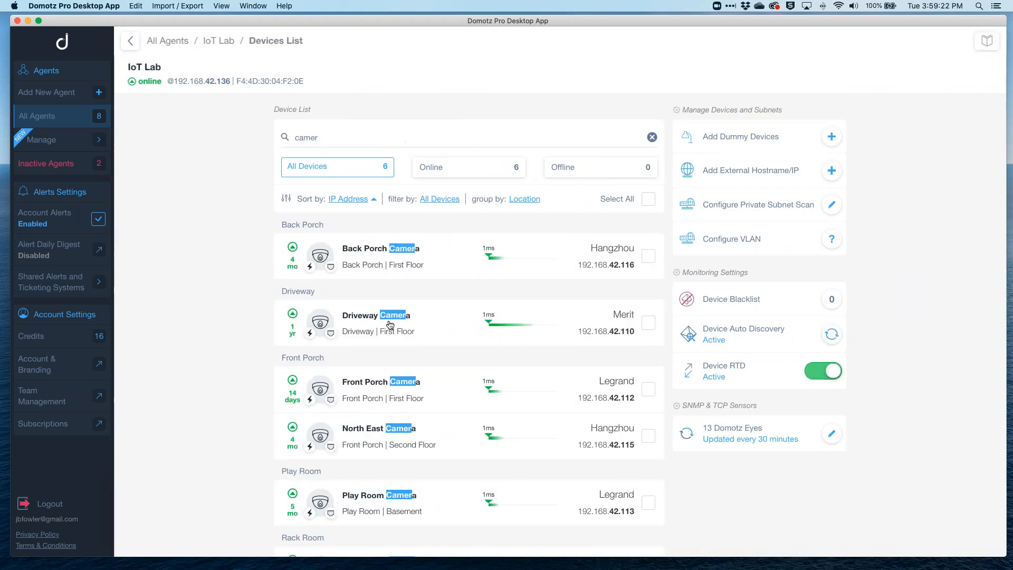
Open the North East Camera's camera controls, take a snapshot while accepting the privacy warning, and view the captured image.
{"action": "left_click", "coordinate": [372, 439]}
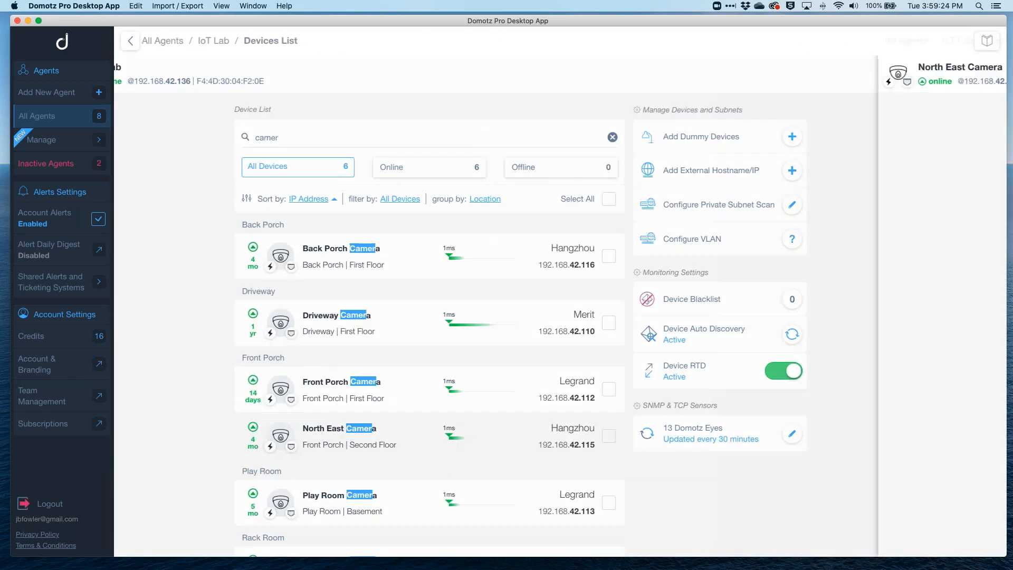
{"action": "left_click", "coordinate": [358, 149]}
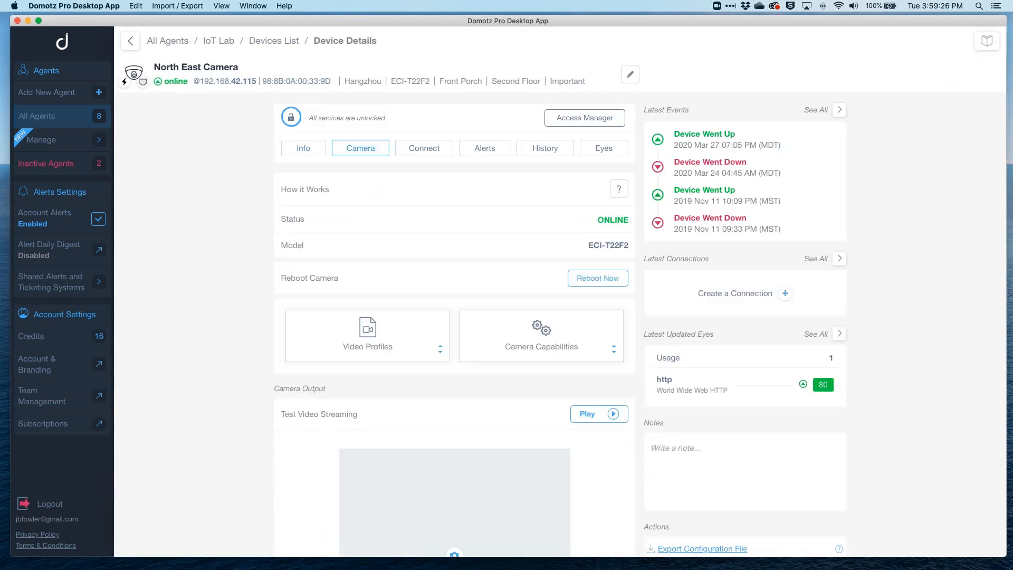
{"action": "left_click", "coordinate": [478, 502]}
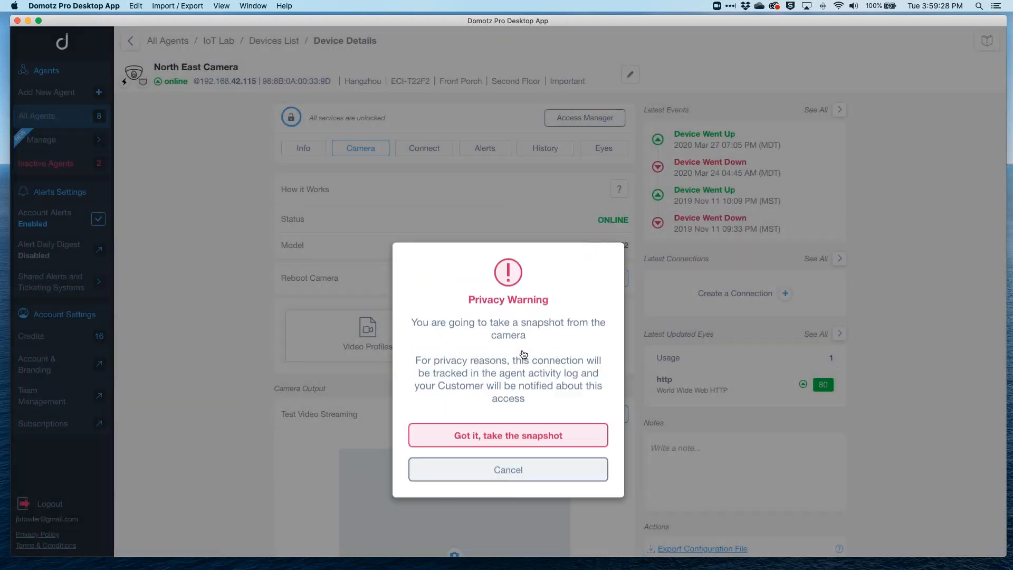
{"action": "left_click", "coordinate": [519, 436]}
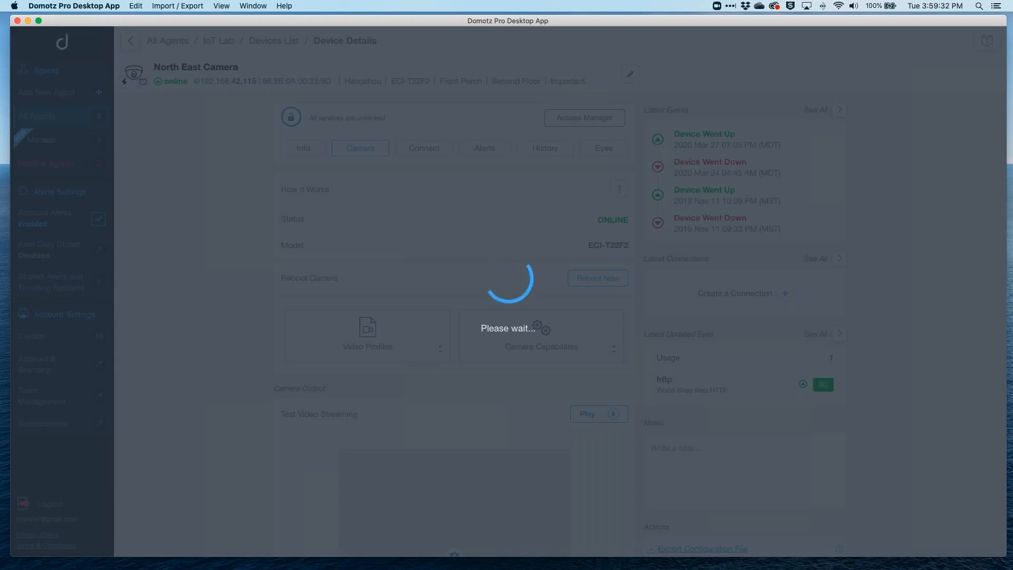
{"action": "scroll", "coordinate": [415, 384], "scroll_direction": "down", "scroll_amount": 5}
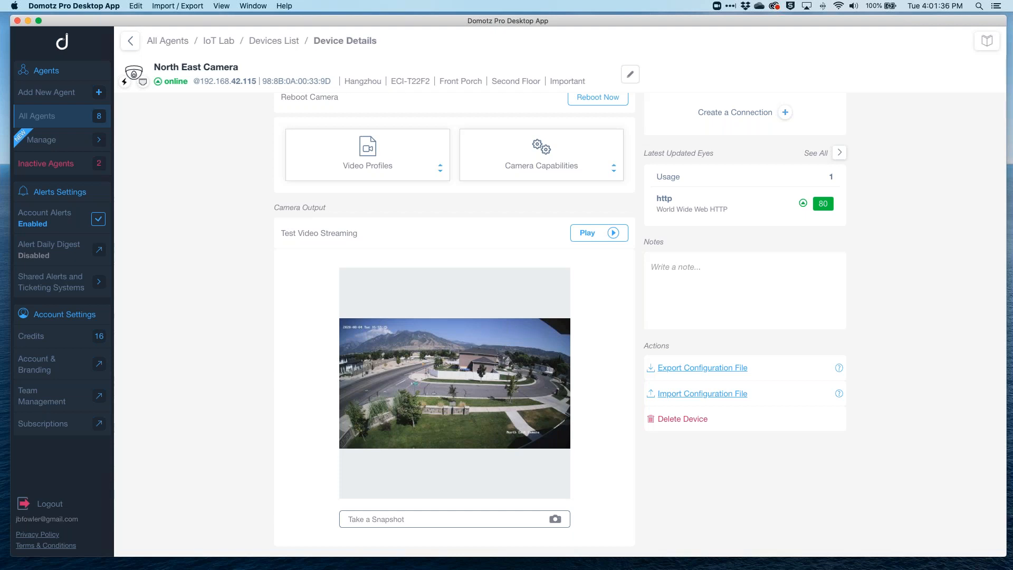
{"action": "key", "text": "super+Tab"}
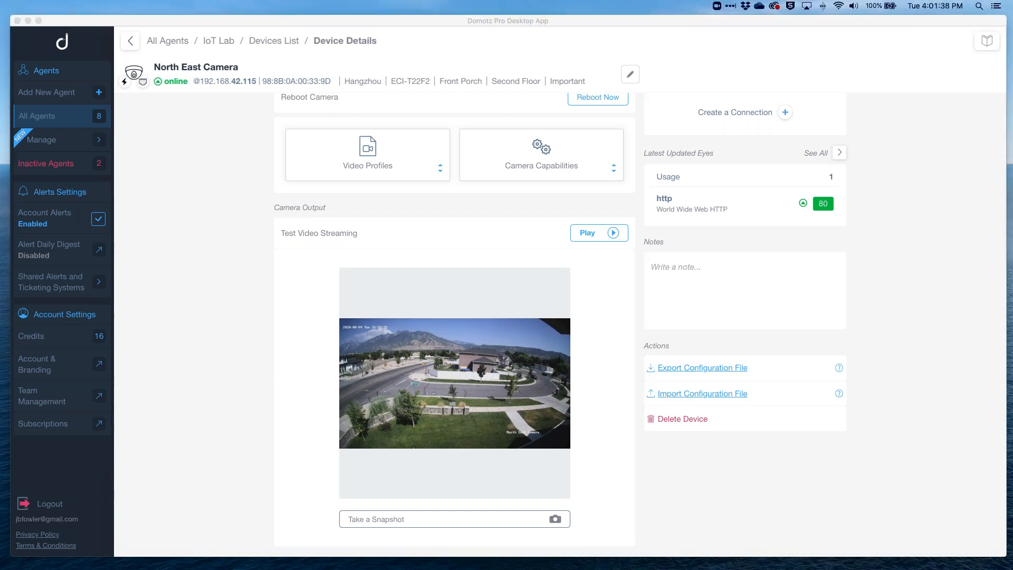